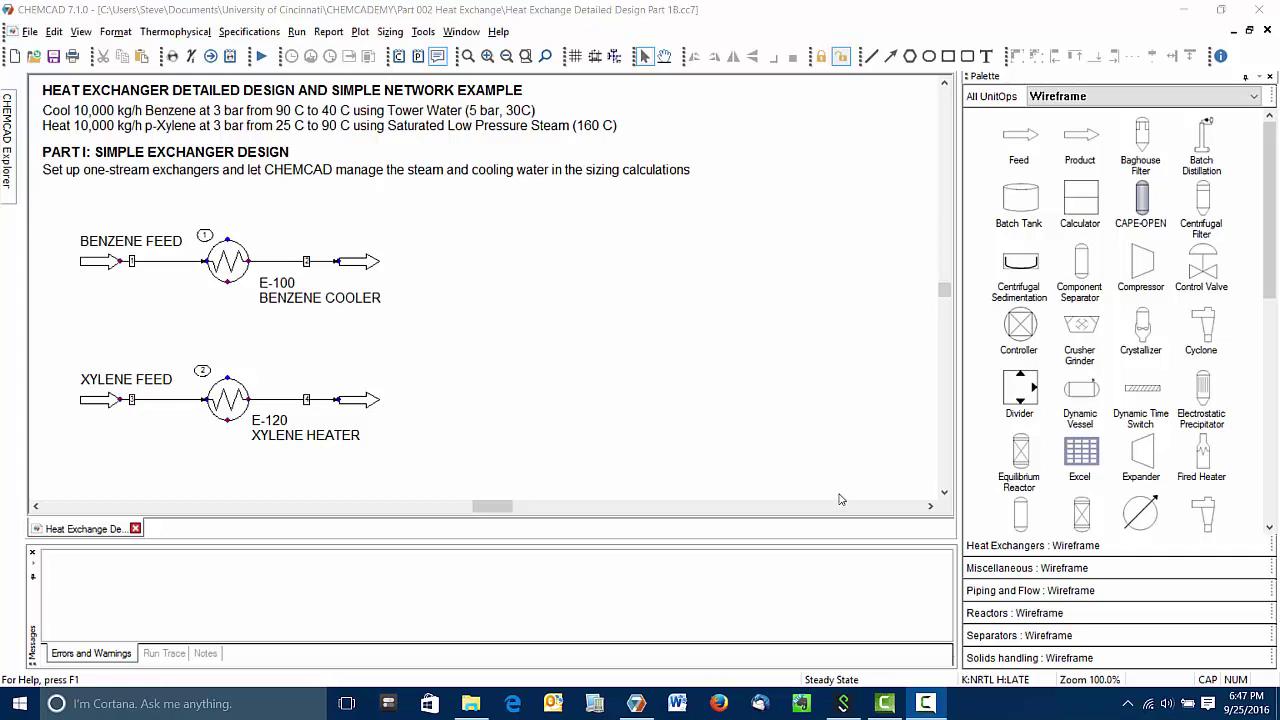
- Switch the engineering units to the ALT SI set with h, kg, °C and bar
click(115, 32)
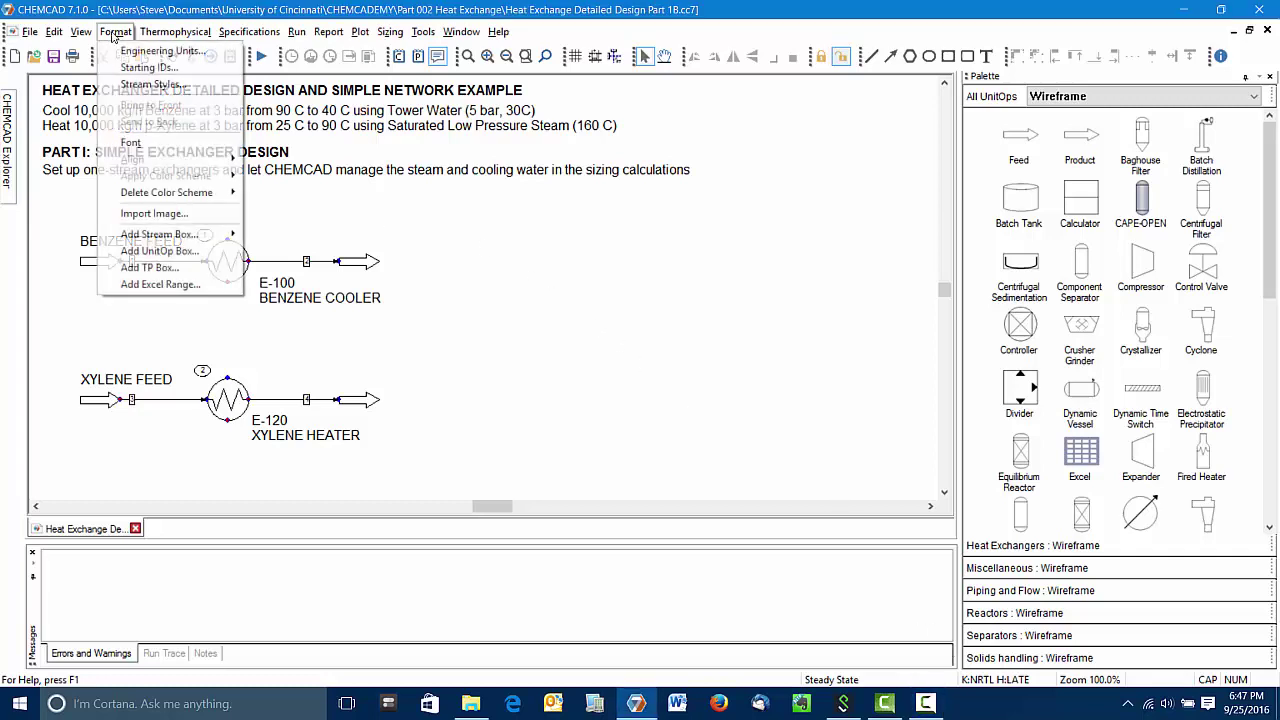
click(125, 50)
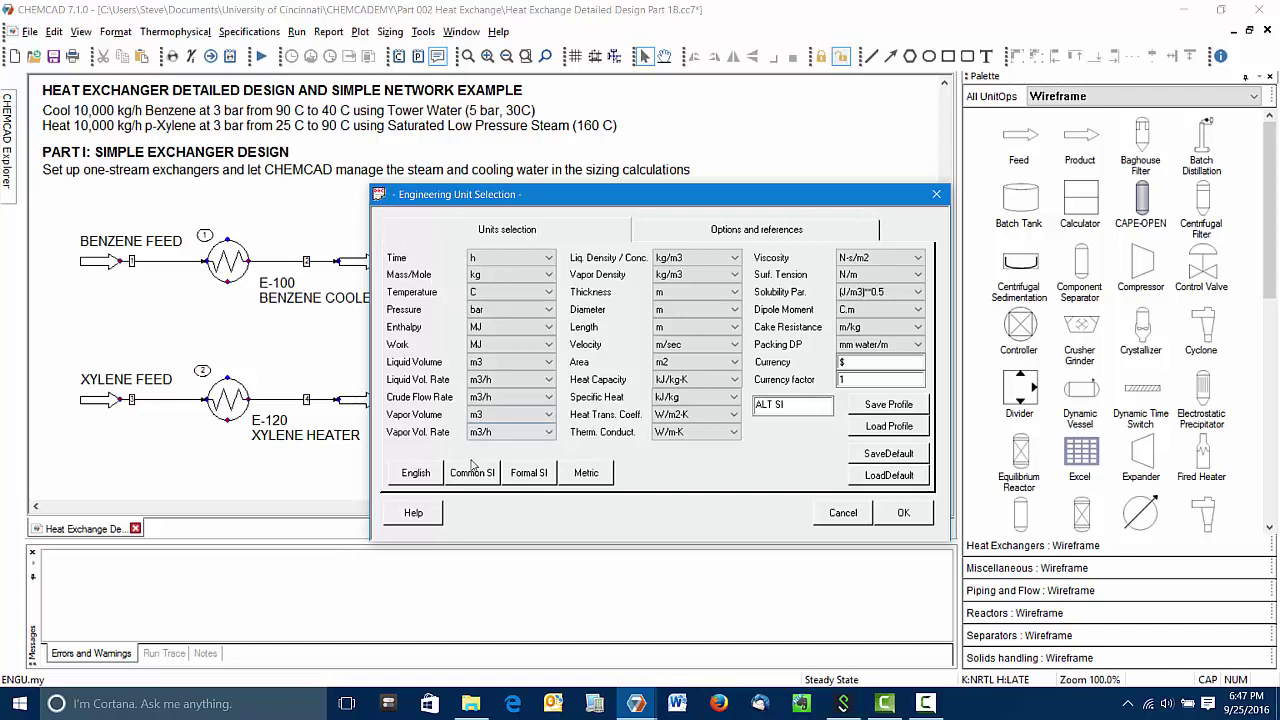
click(849, 515)
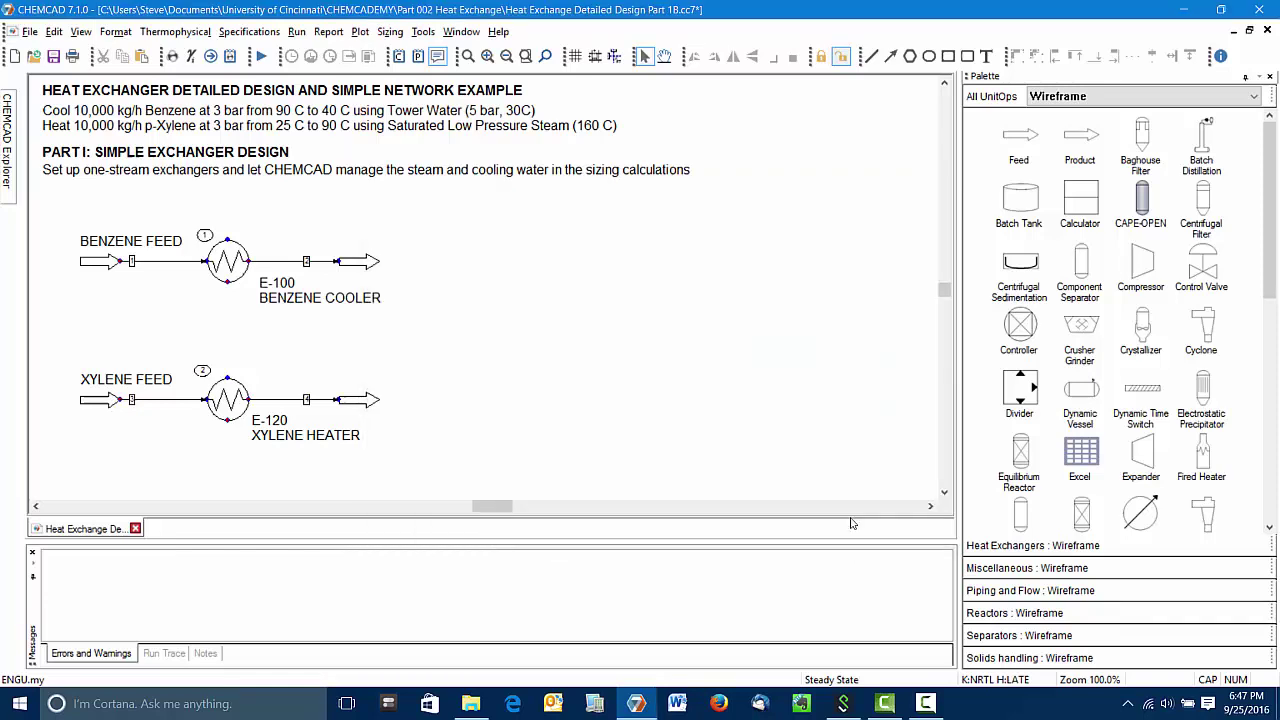
click(158, 32)
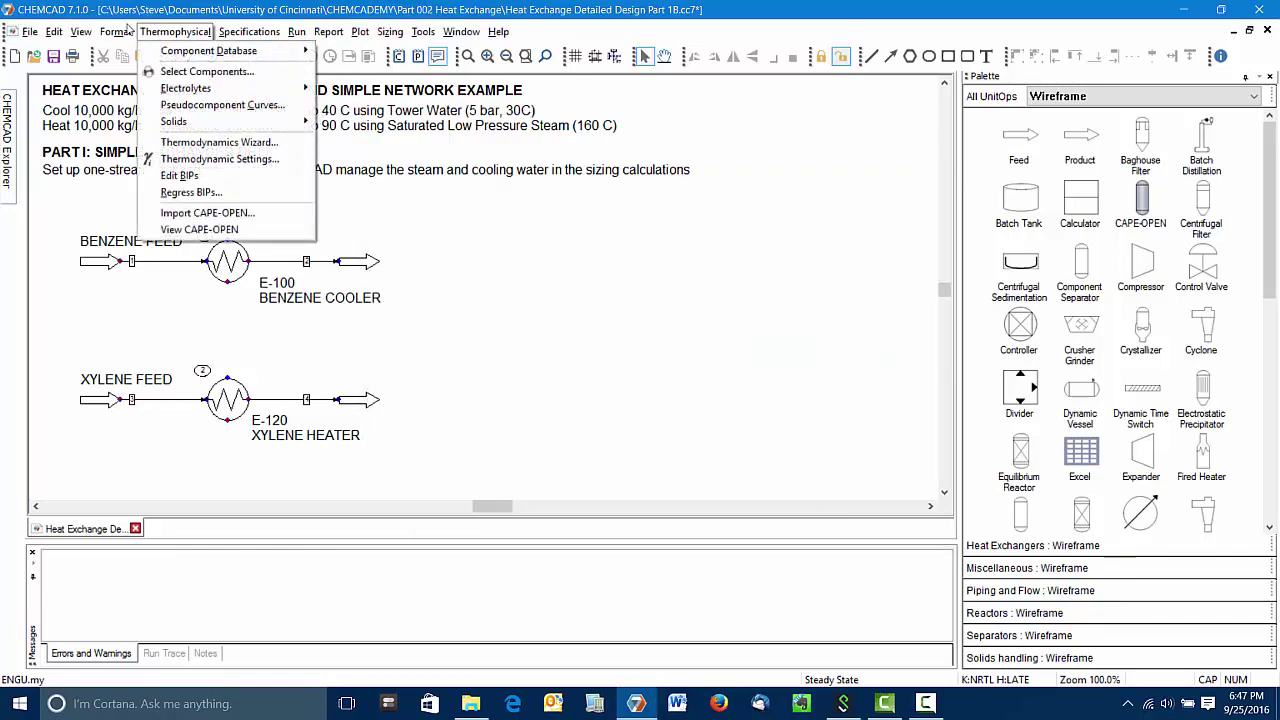
click(168, 68)
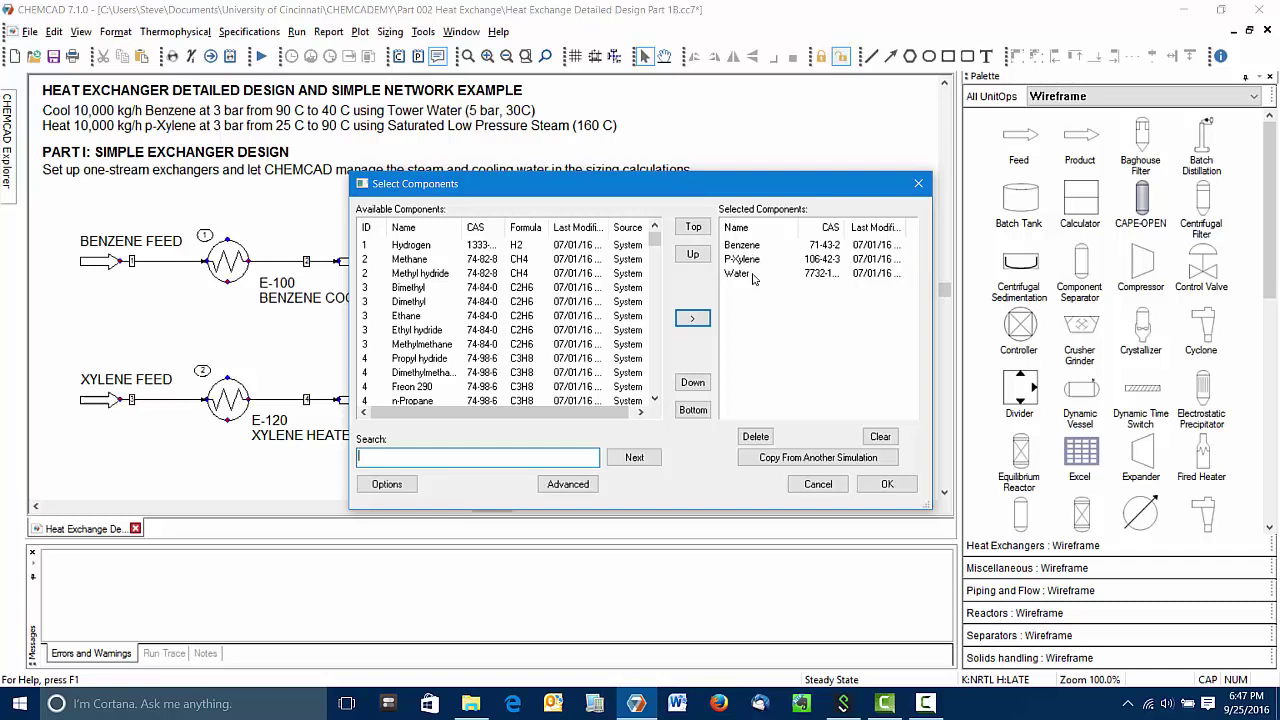
click(818, 484)
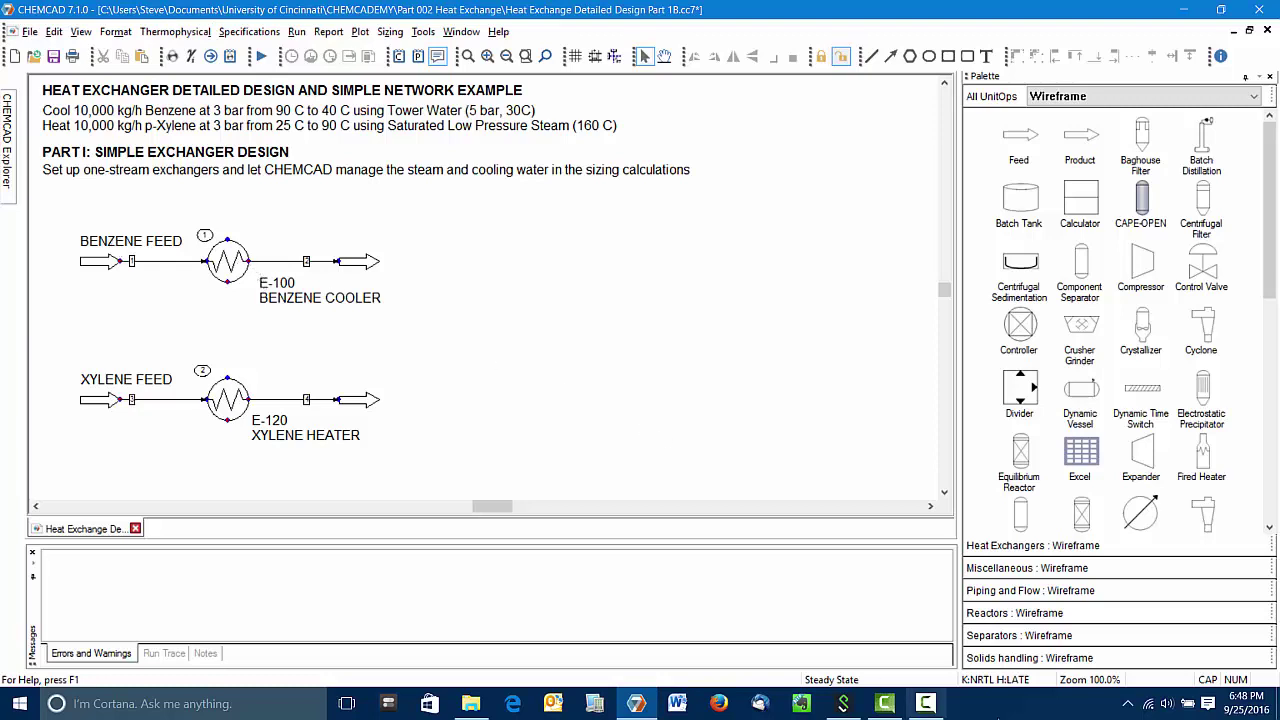
- Bring up the Heat Exchanger sub-palette listing unit types #1 through #12
click(1269, 526)
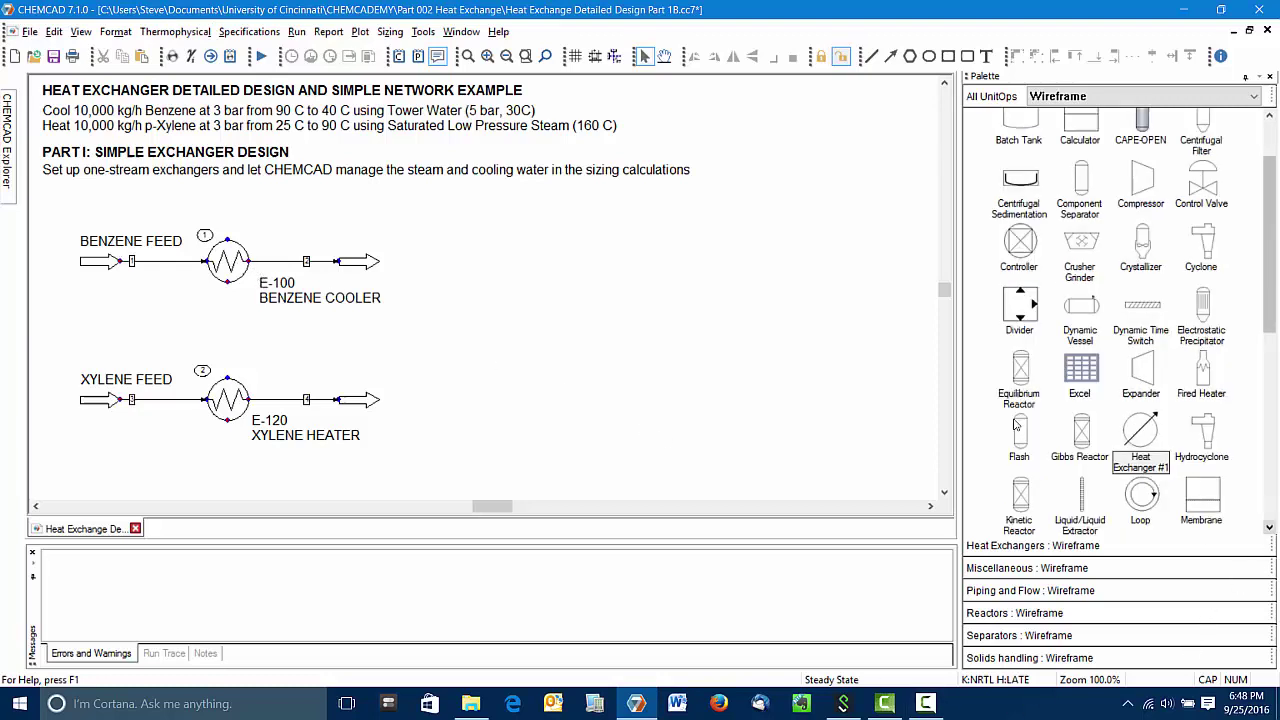
click(1141, 440)
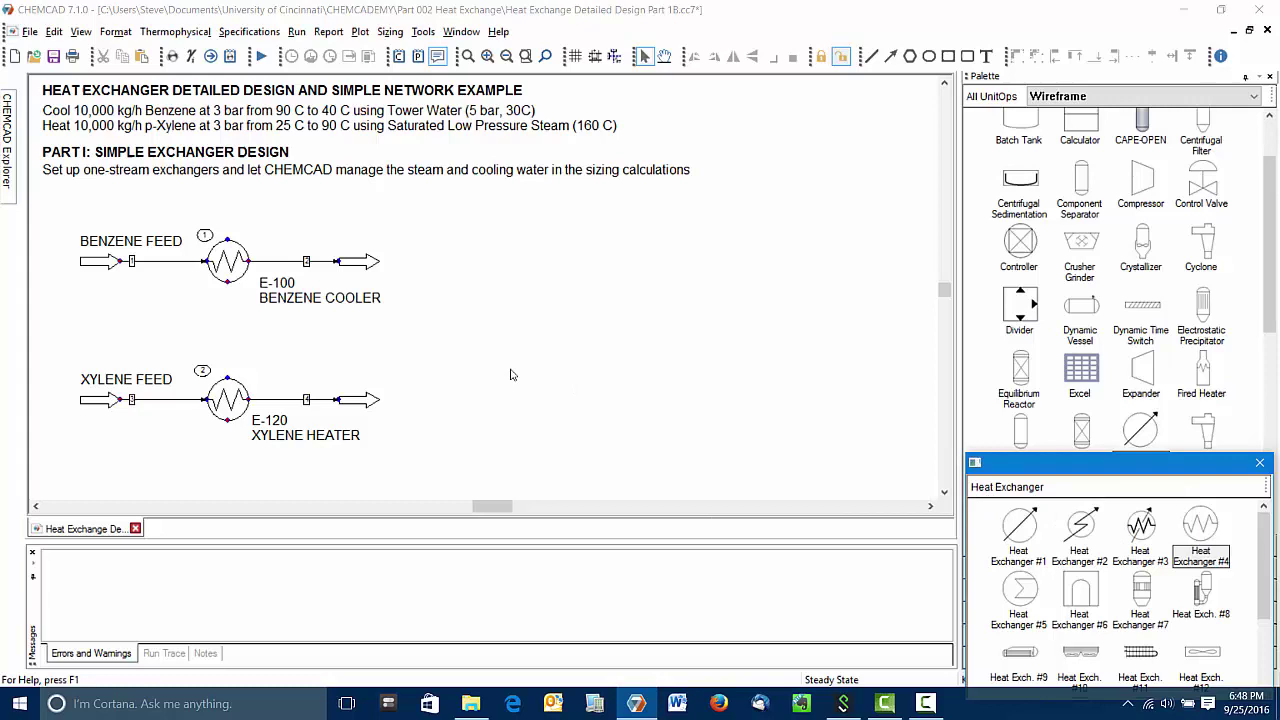
click(198, 300)
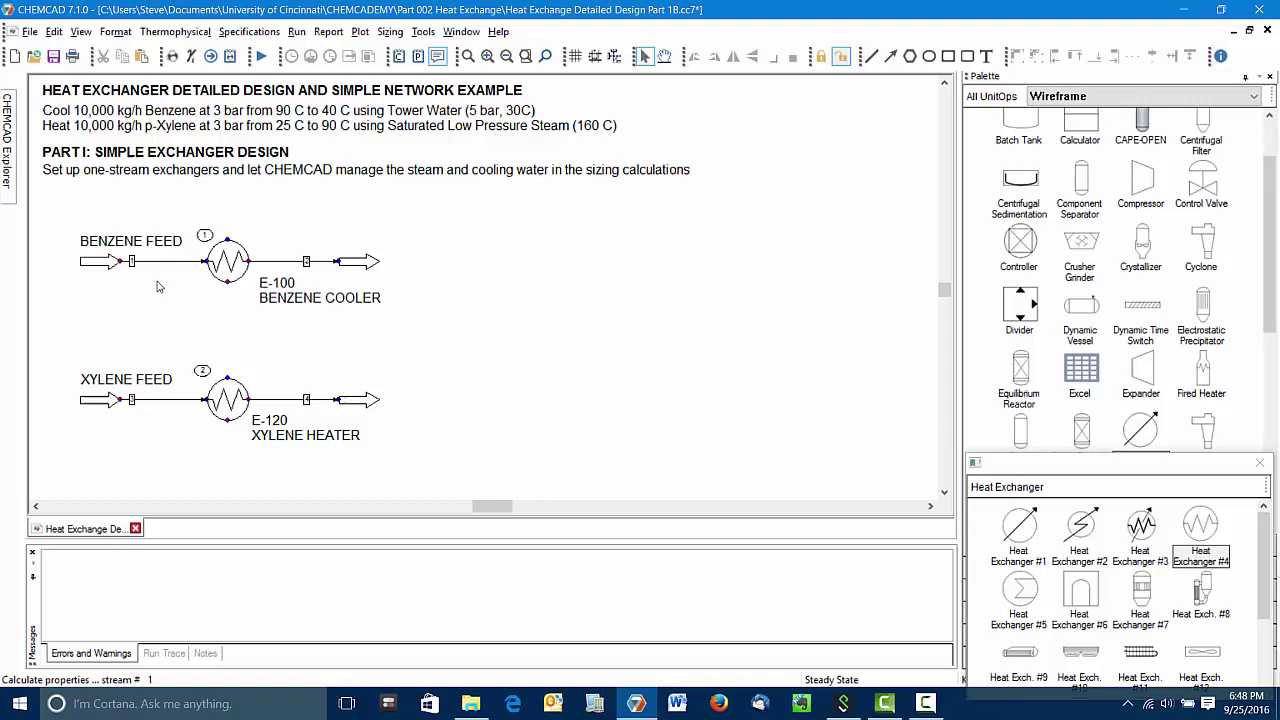
- Specify benzene feed stream 1 at 90 °C and 3 bar, entering a benzene flow of 1000
right_click(149, 263)
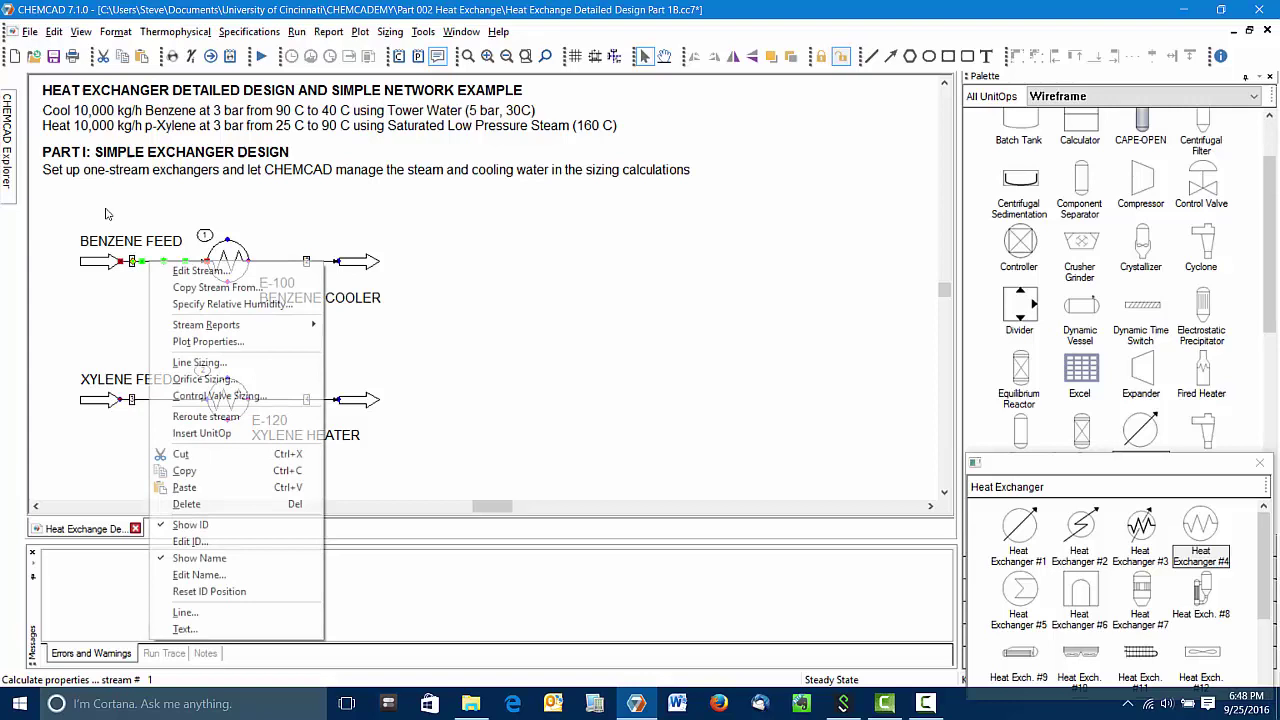
click(198, 270)
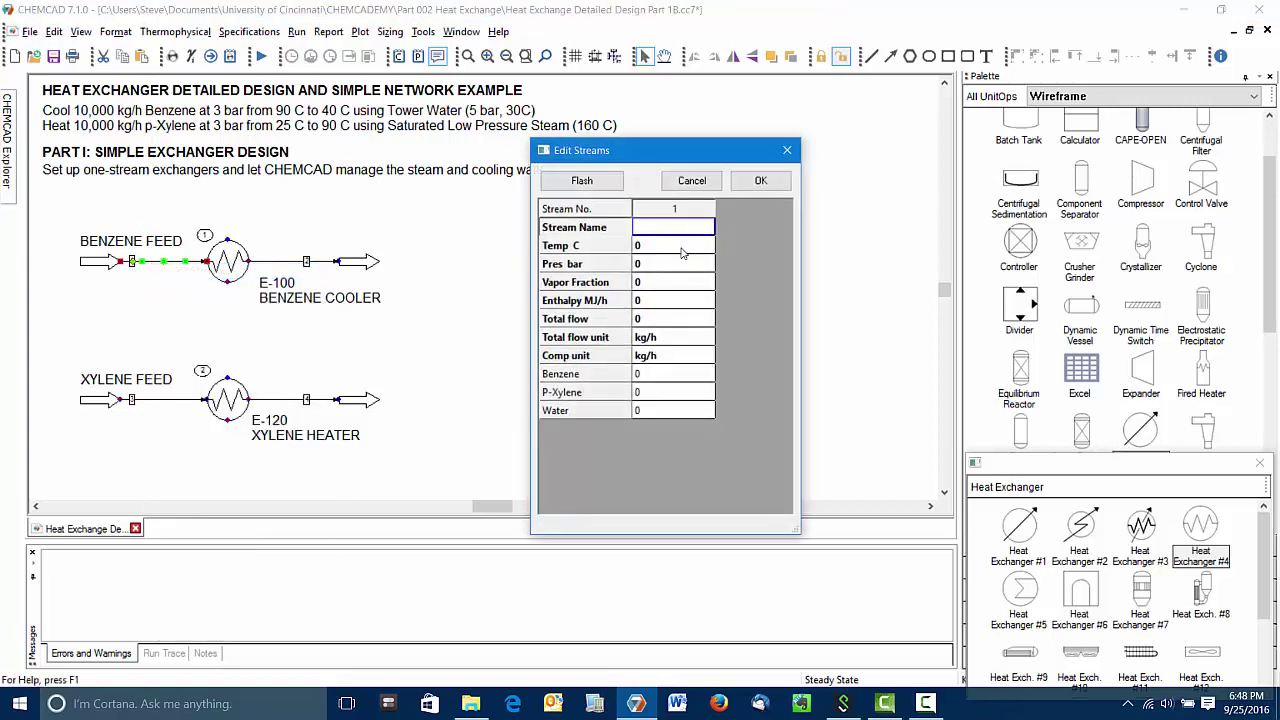
click(681, 249)
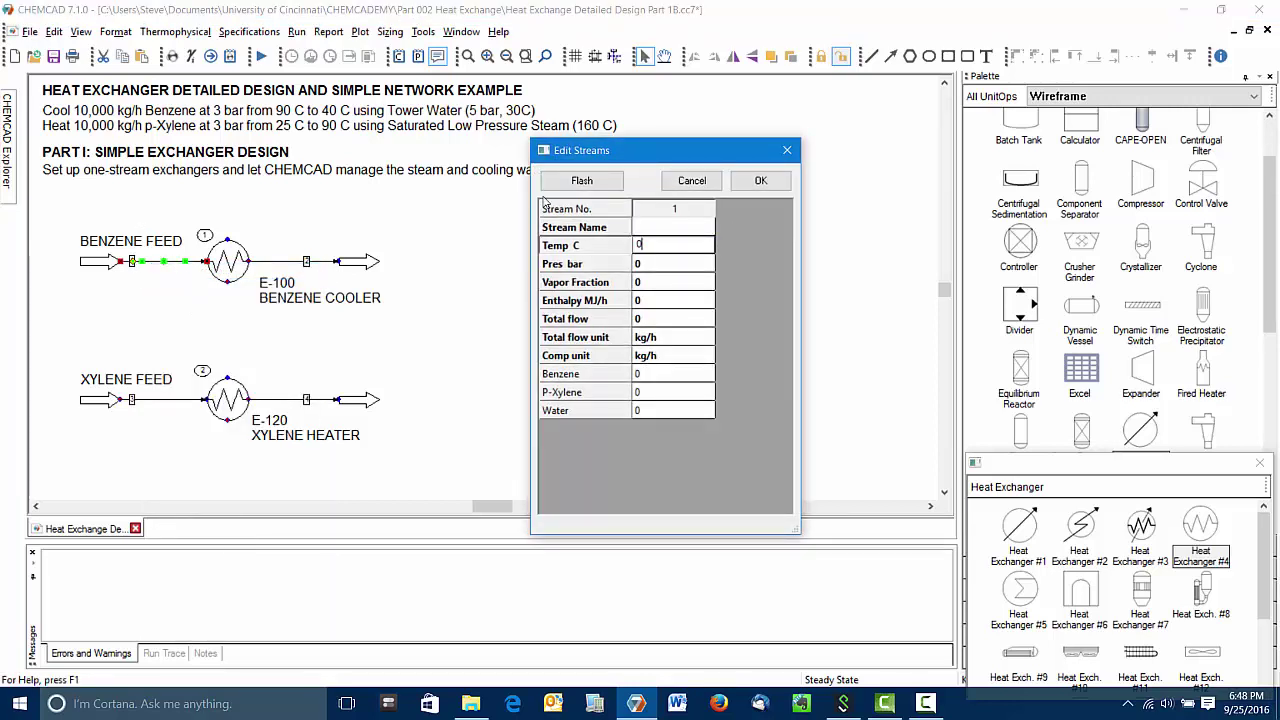
text(90)
key(Tab)
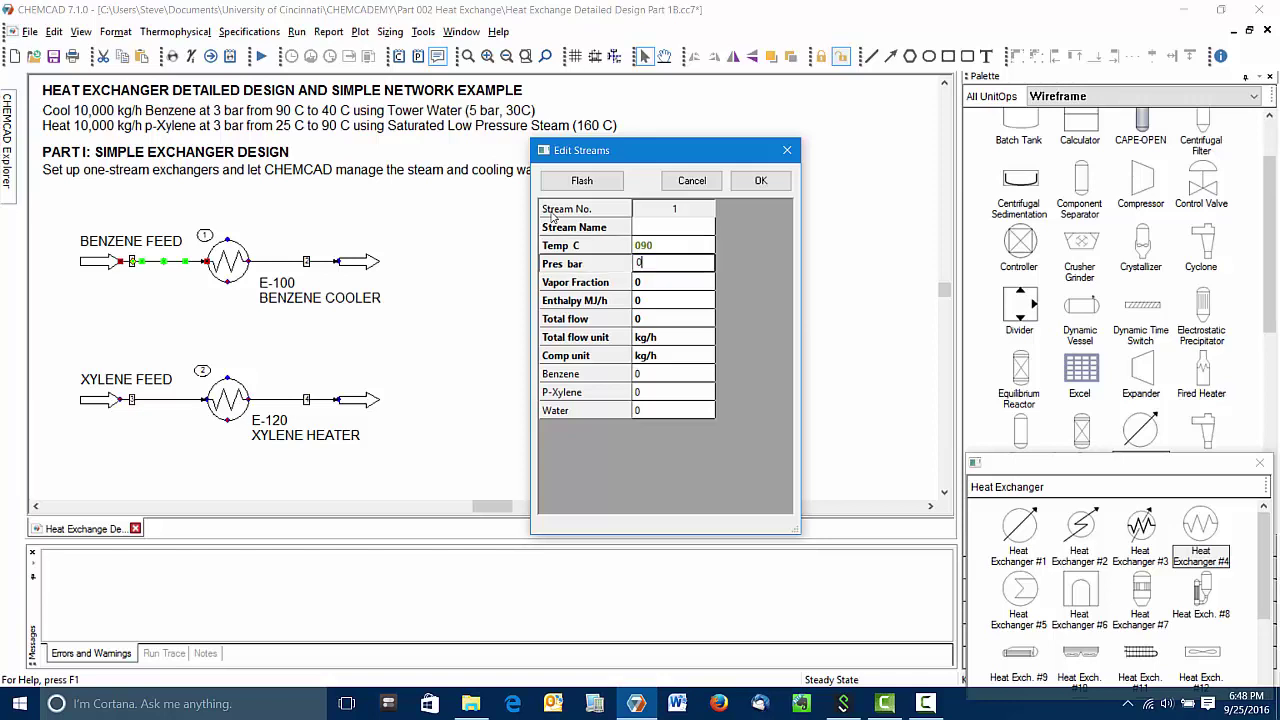
text(3)
click(679, 378)
text(10000)
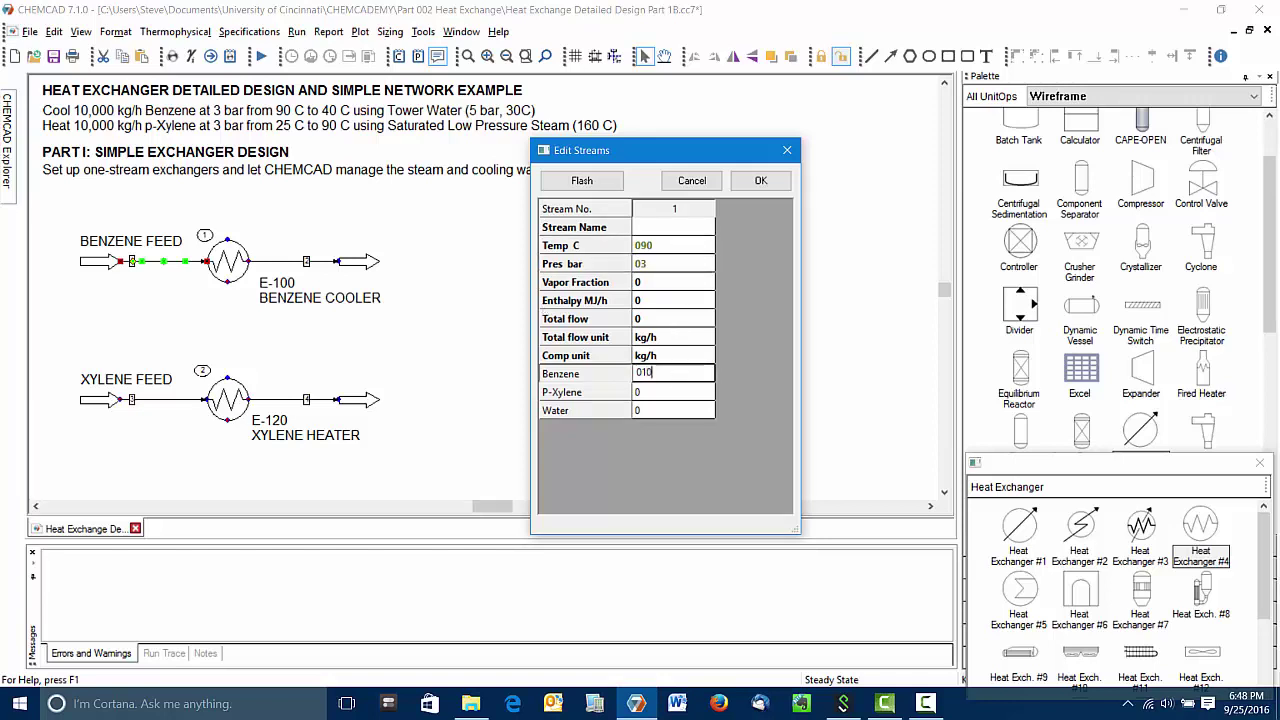
click(759, 181)
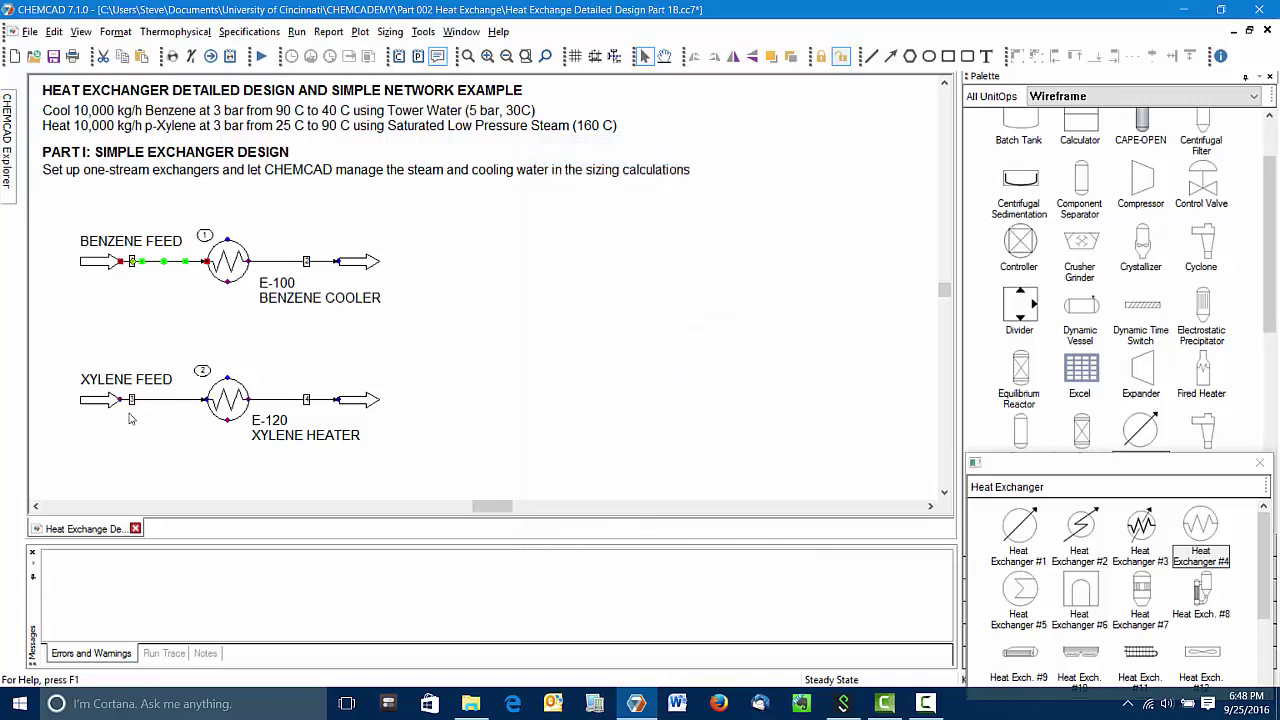
- Specify xylene feed stream 3 at 25 °C, 3 bar and 10000 kg/h p-xylene
right_click(141, 402)
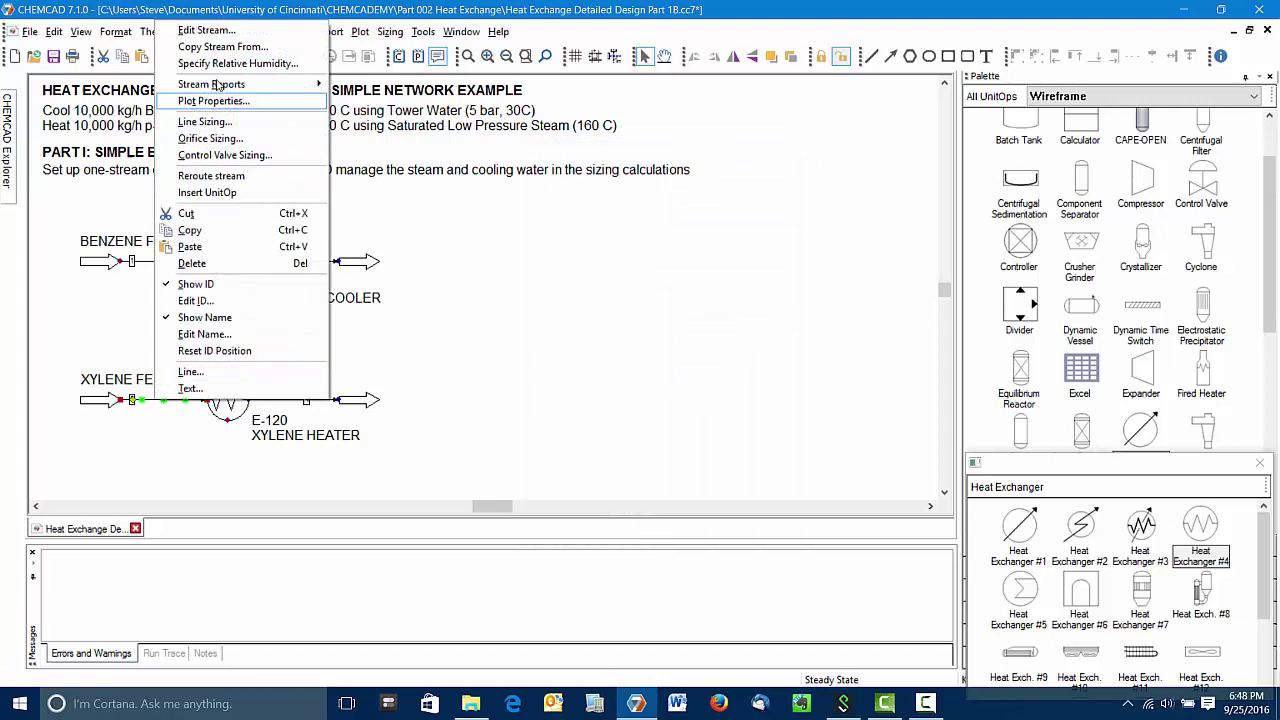
click(182, 30)
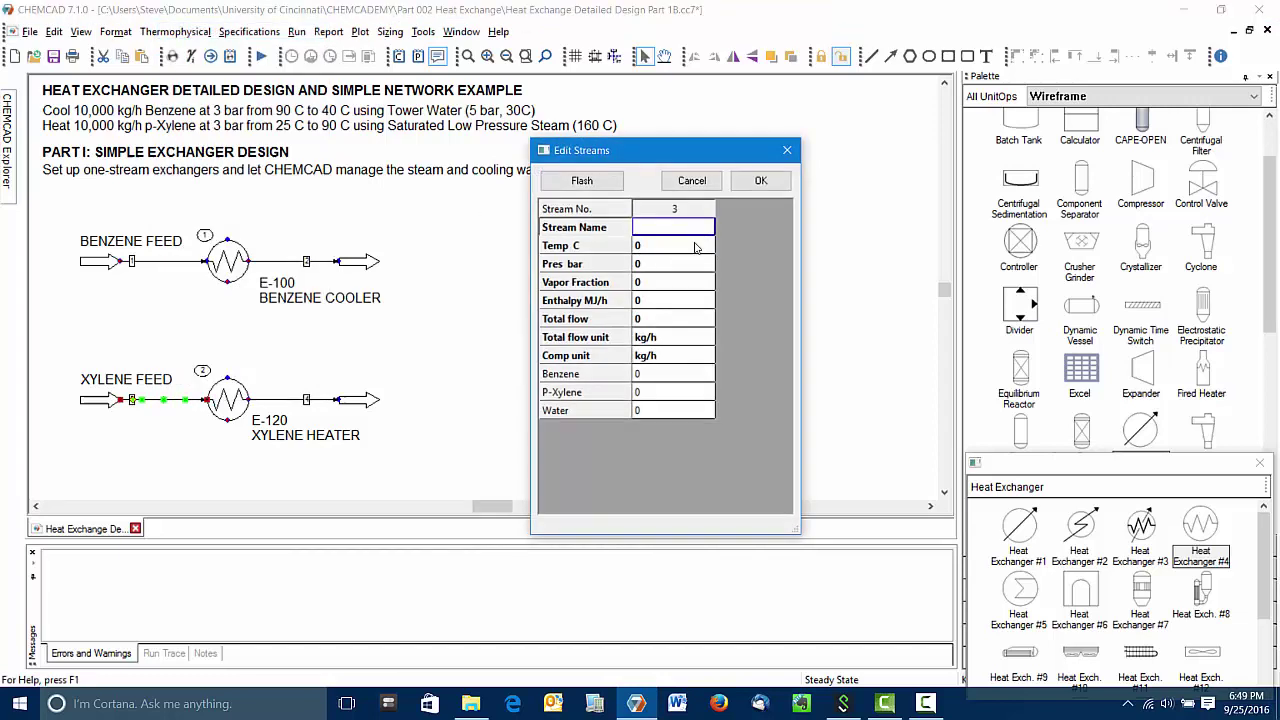
click(697, 247)
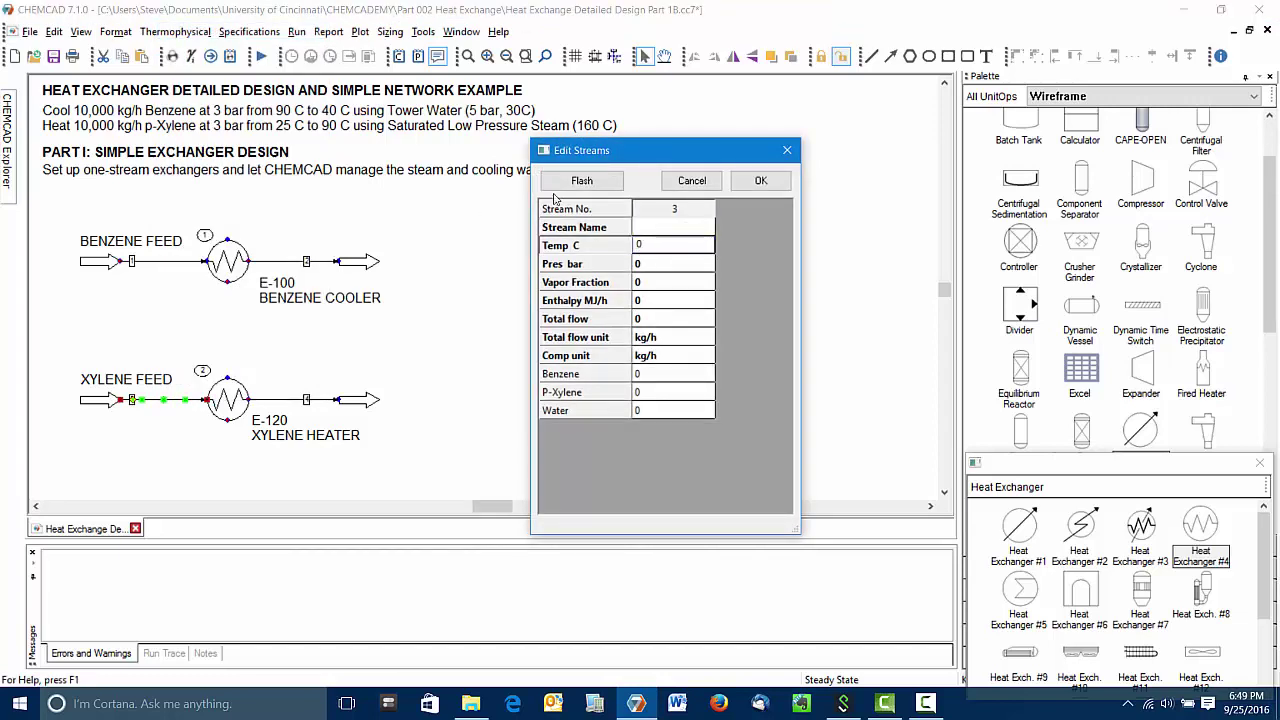
text(25)
key(Tab)
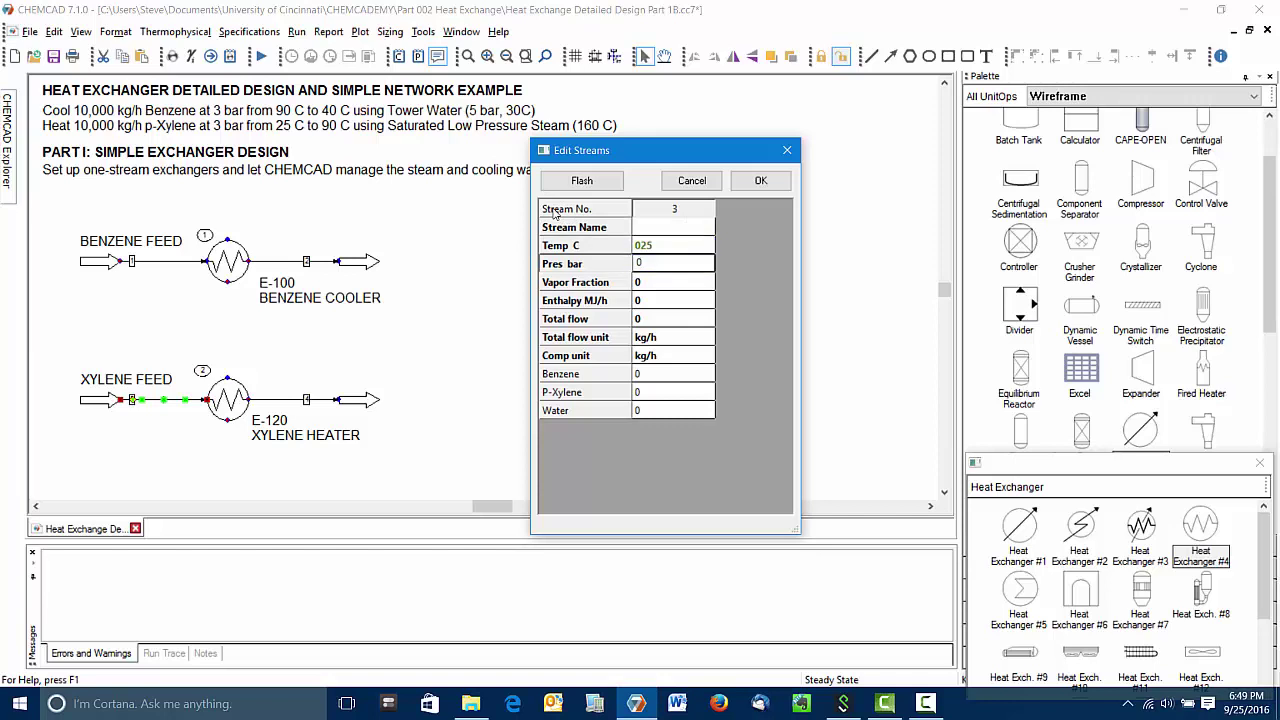
text(3)
key(Tab)
key(Tab)
key(Tab)
key(Tab)
key(Tab)
key(Tab)
key(Tab)
text(100)
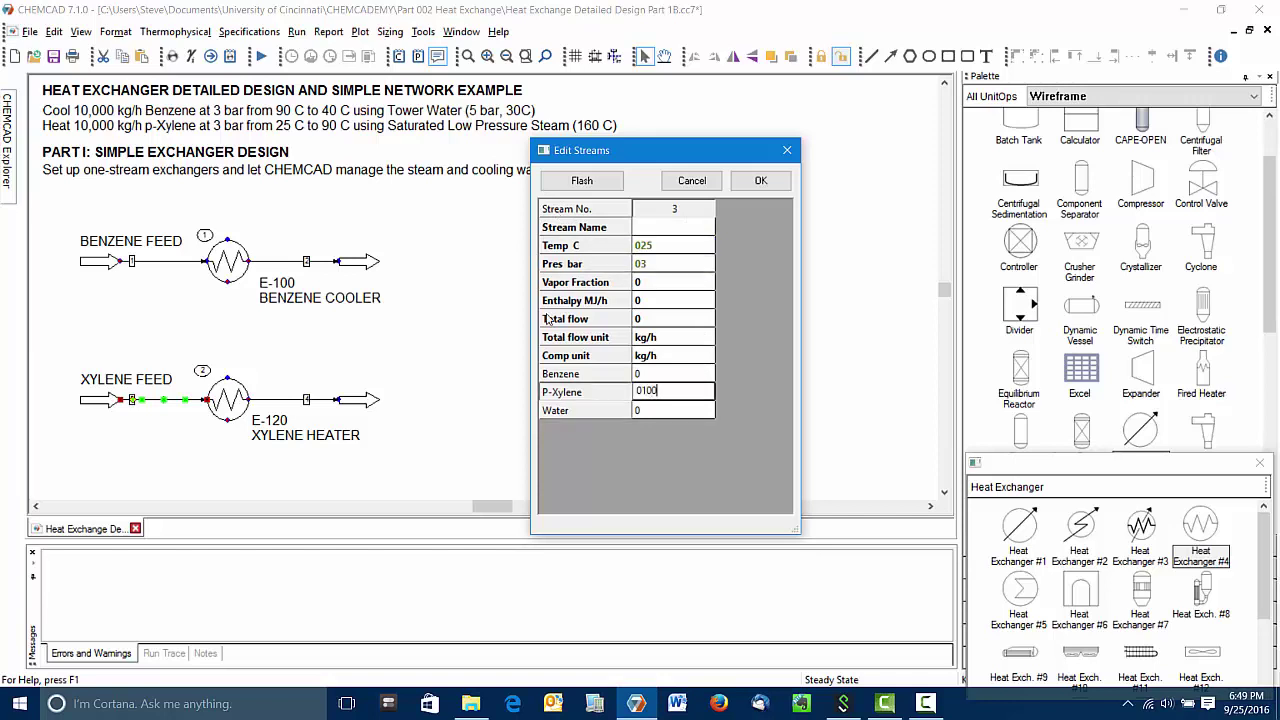
text(00)
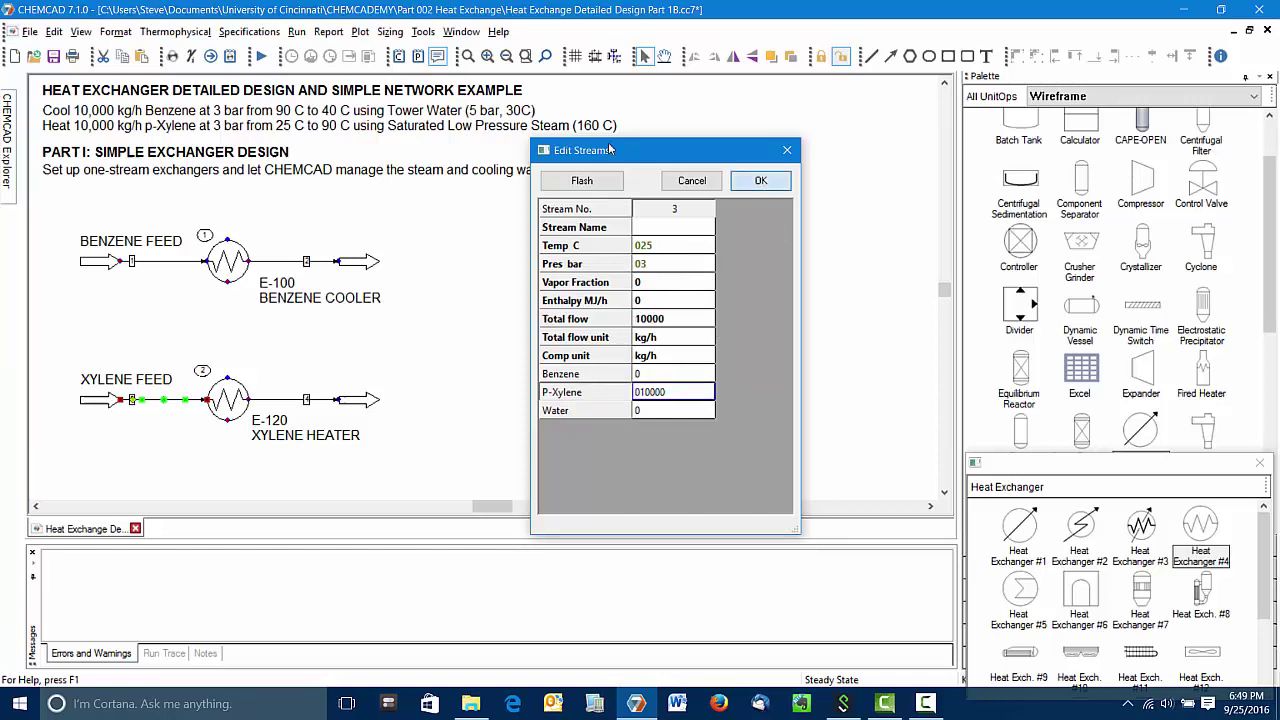
click(764, 186)
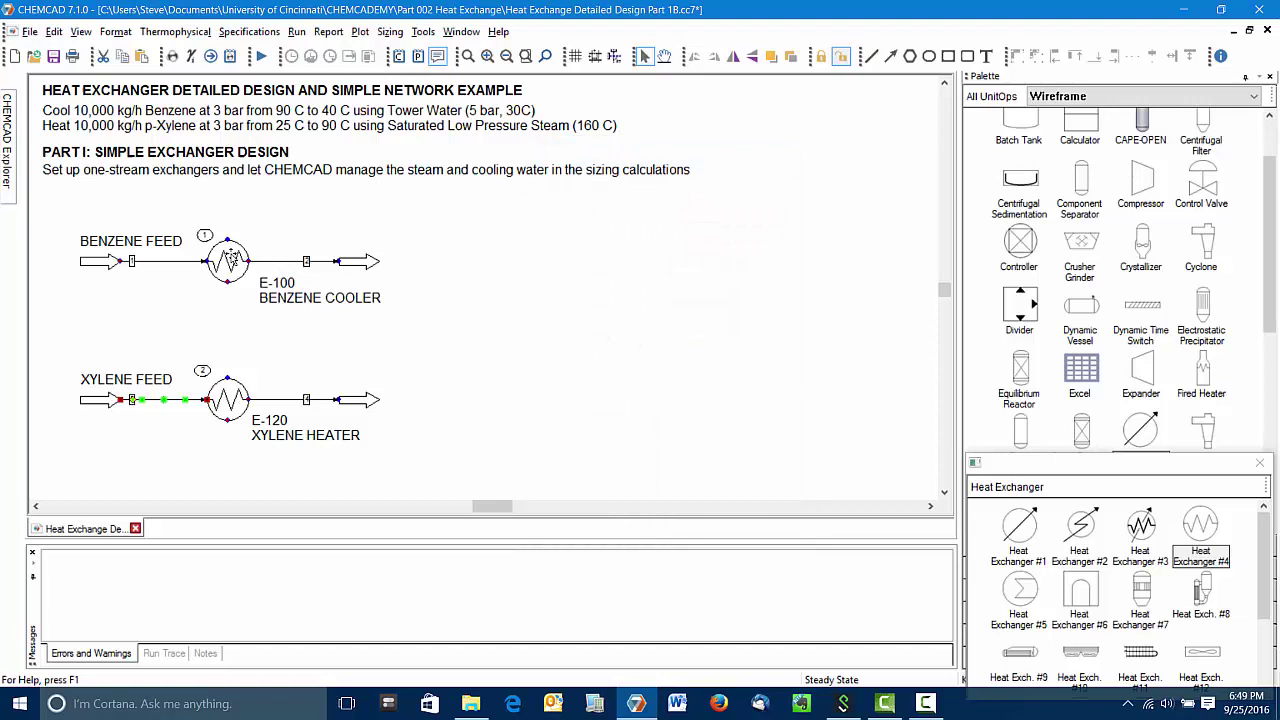
- Set benzene cooler E-100's outlet temperature to 40 °C
click(231, 258)
right_click(240, 245)
click(330, 208)
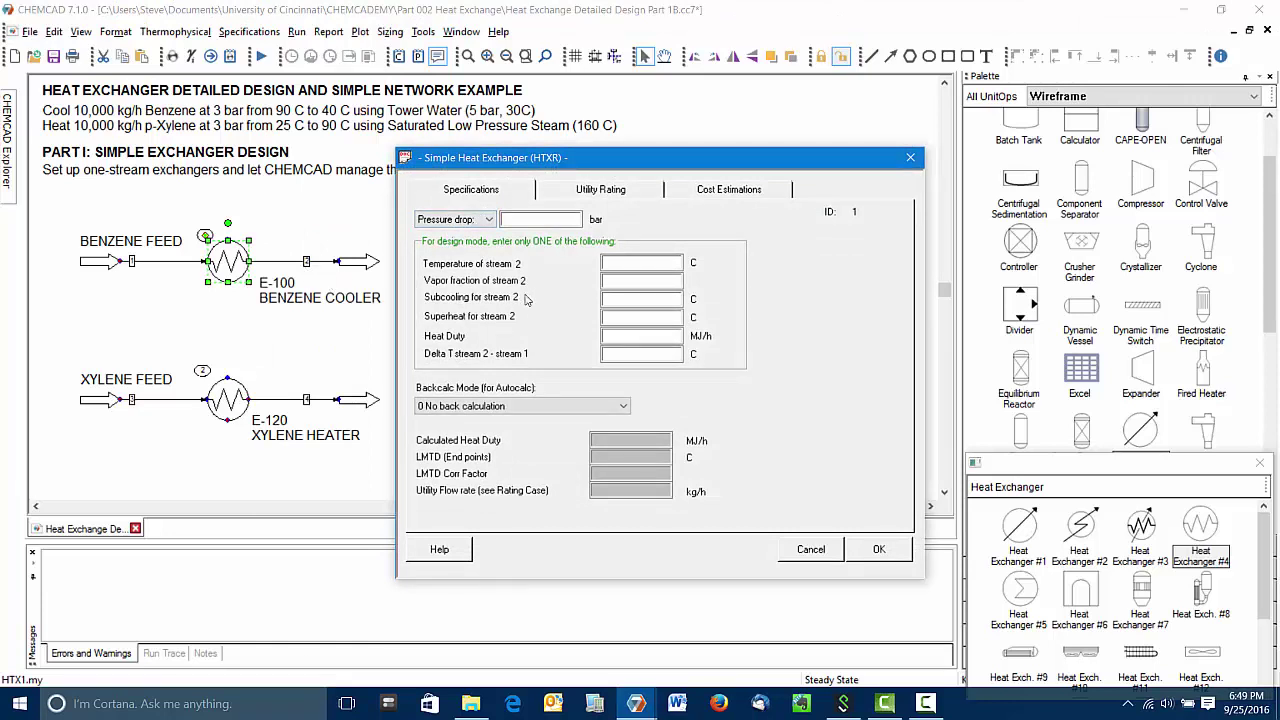
click(630, 265)
text(40)
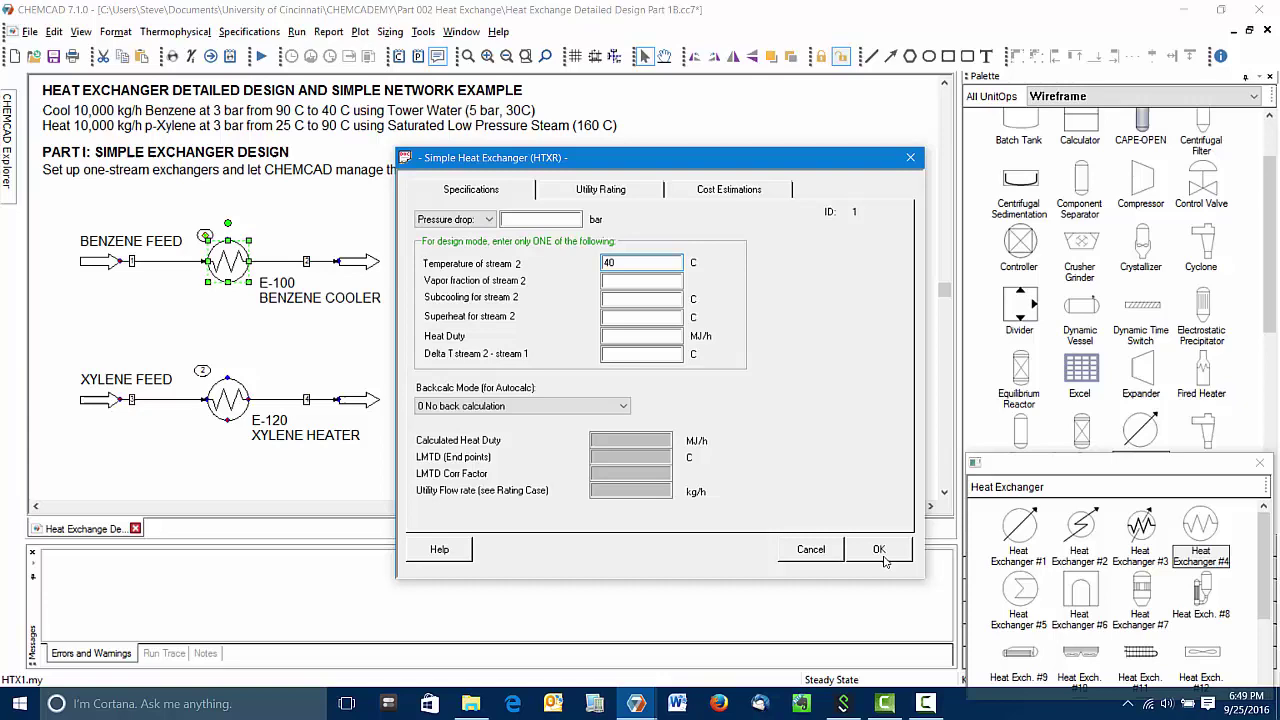
click(879, 549)
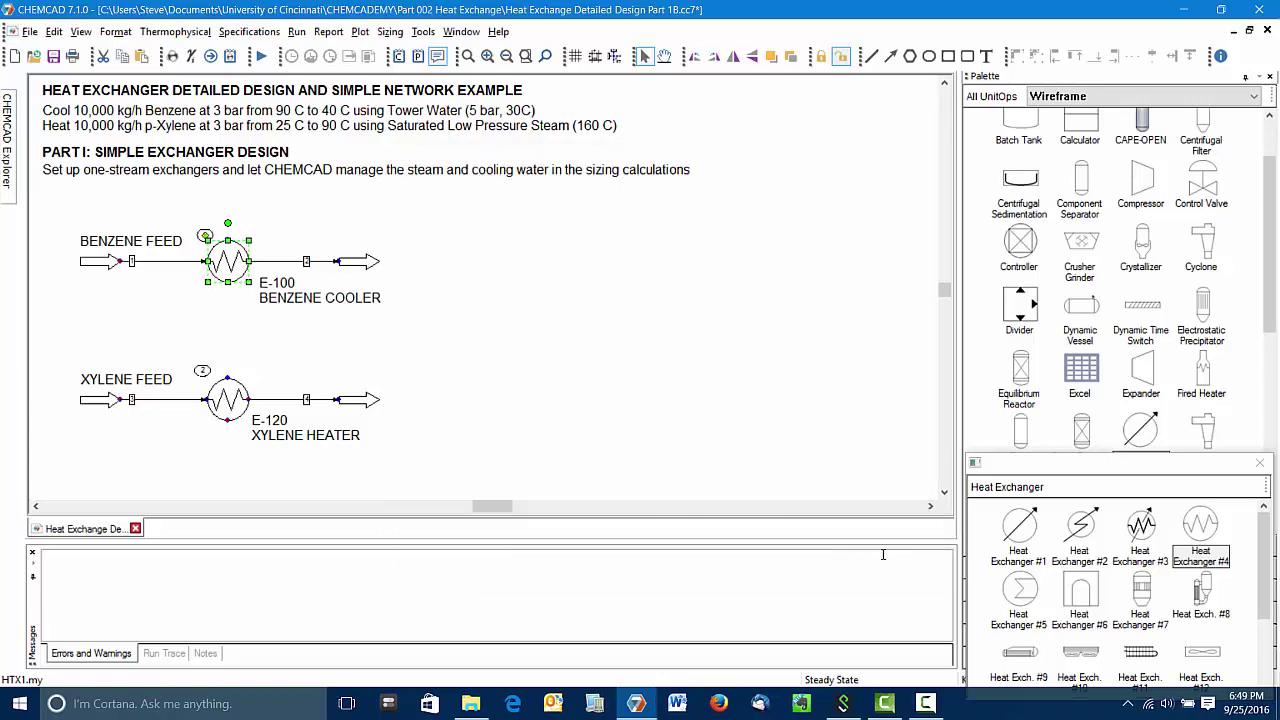
- Set xylene heater E-120's outlet temperature to 90 °C
right_click(235, 400)
click(303, 209)
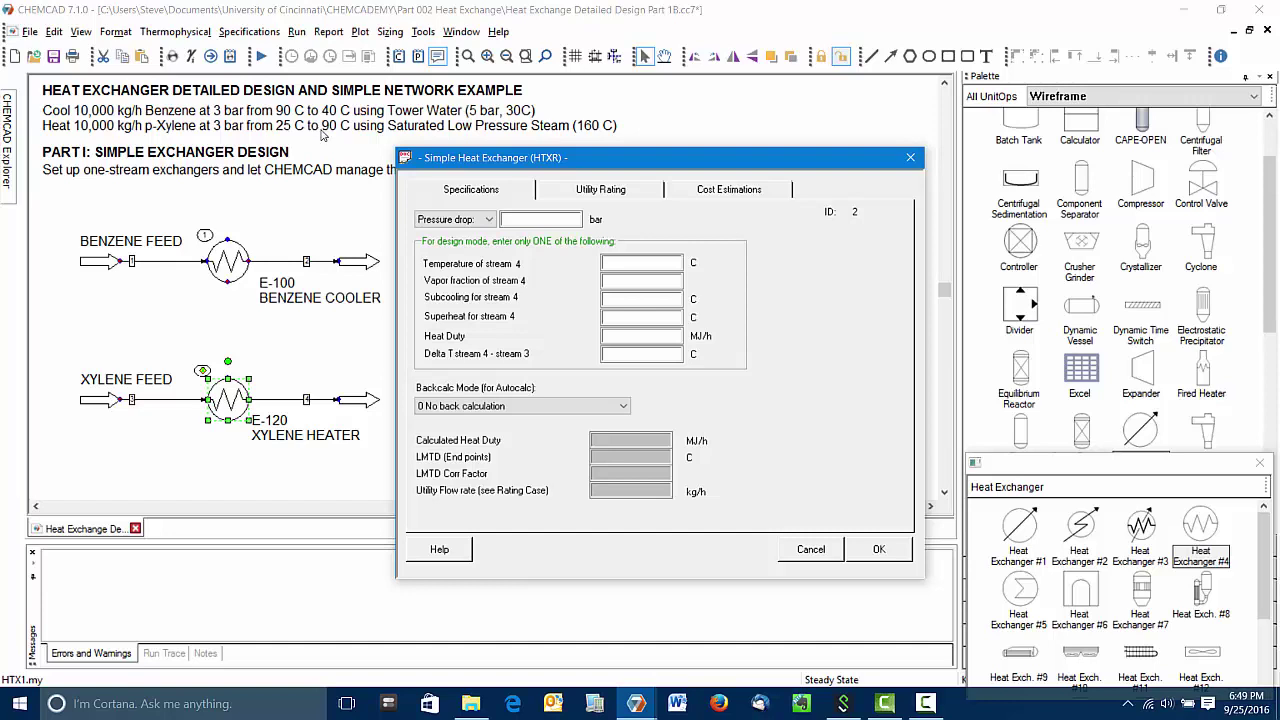
click(666, 262)
text(90)
click(879, 549)
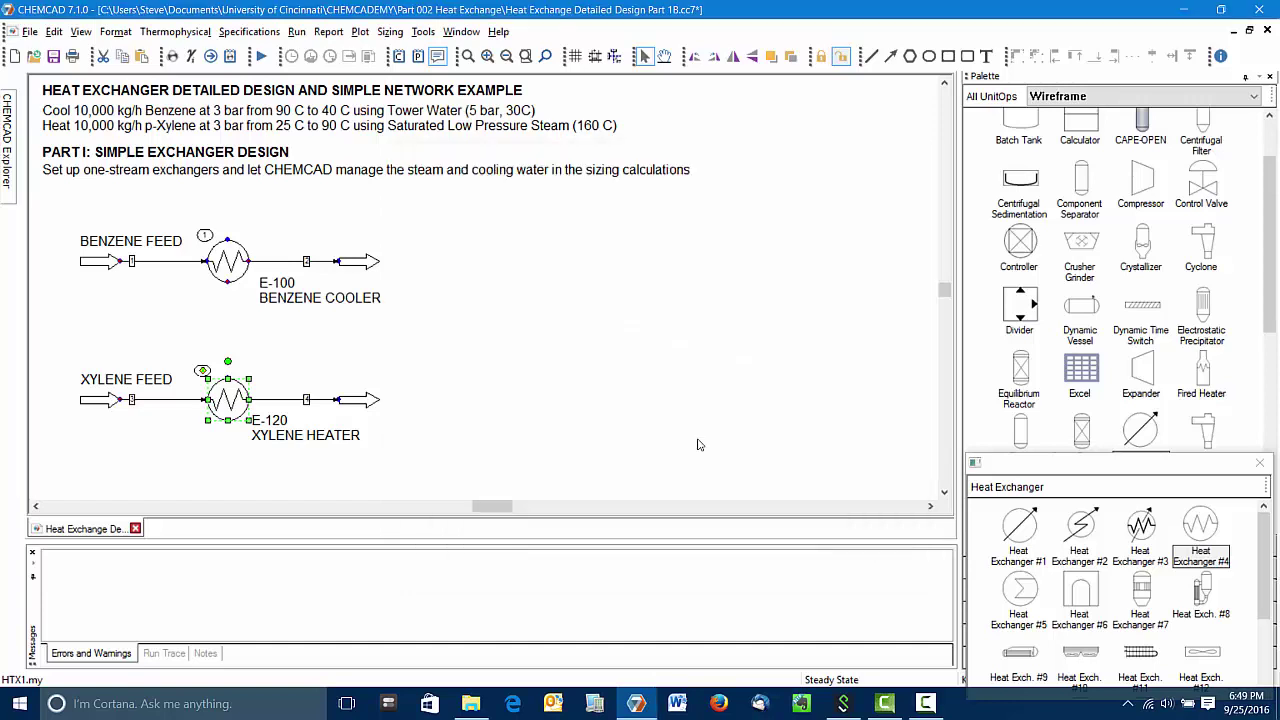
click(562, 250)
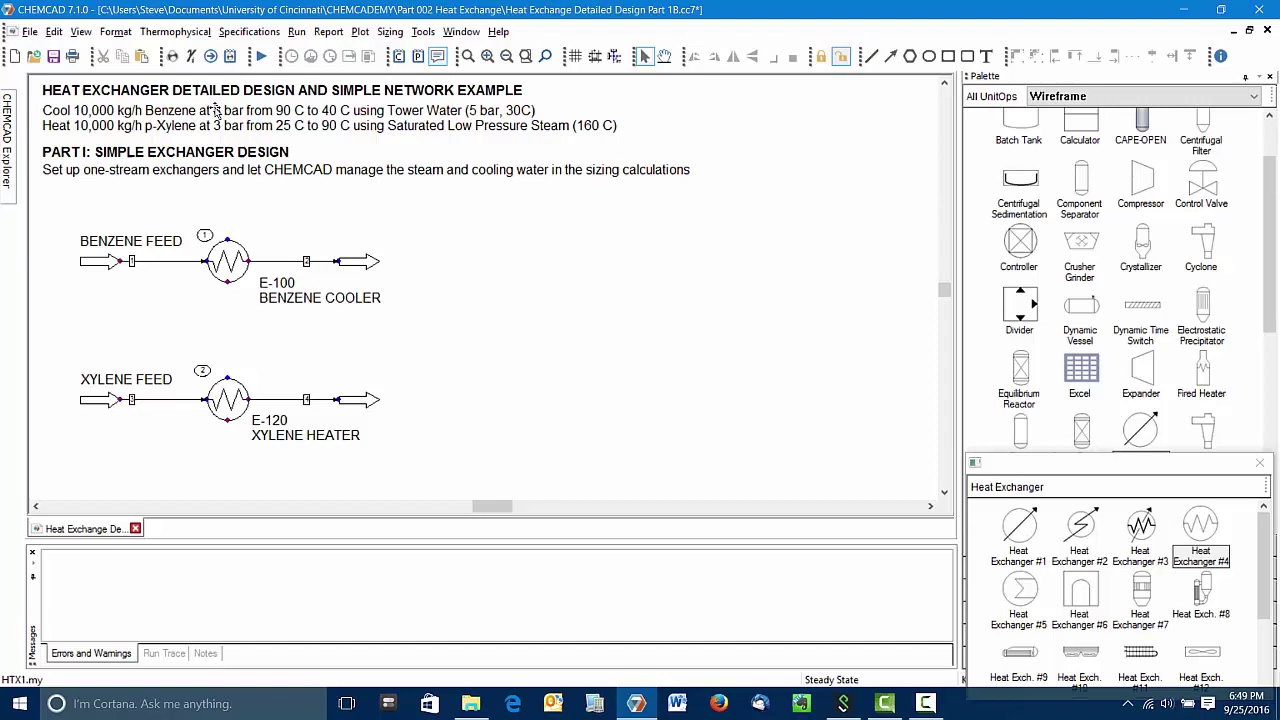
click(261, 56)
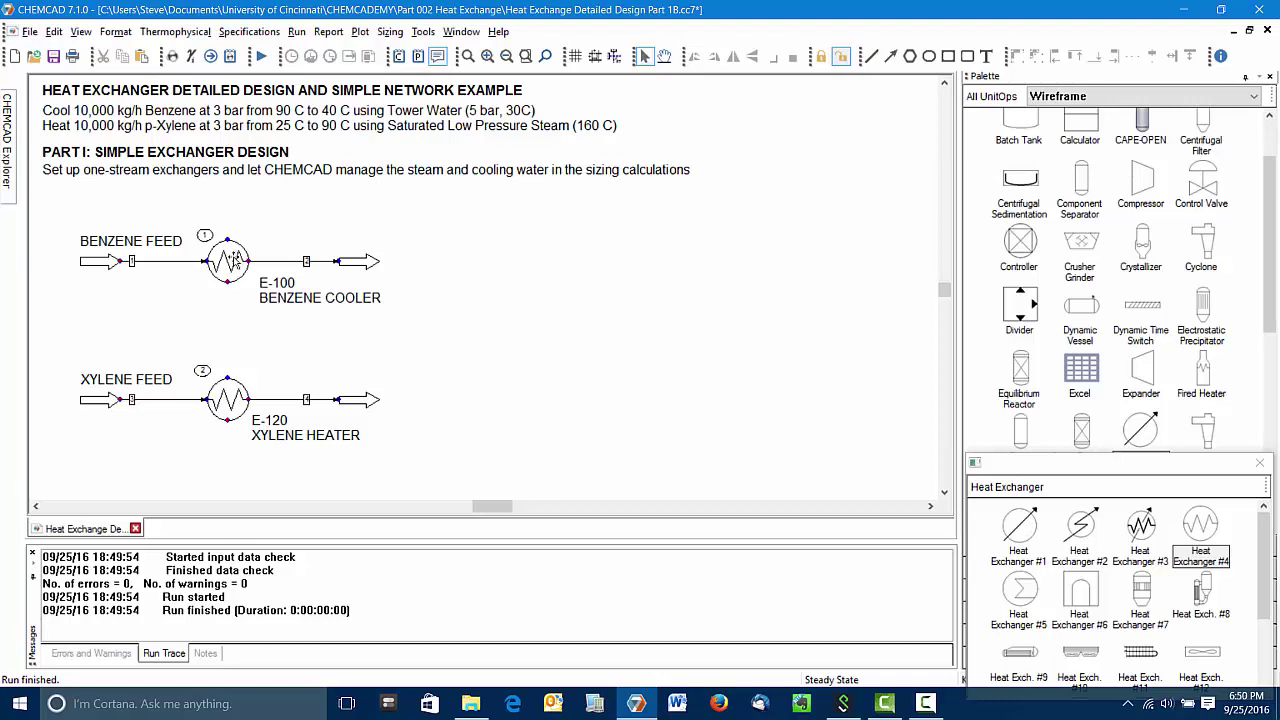
mouse_move(235, 260)
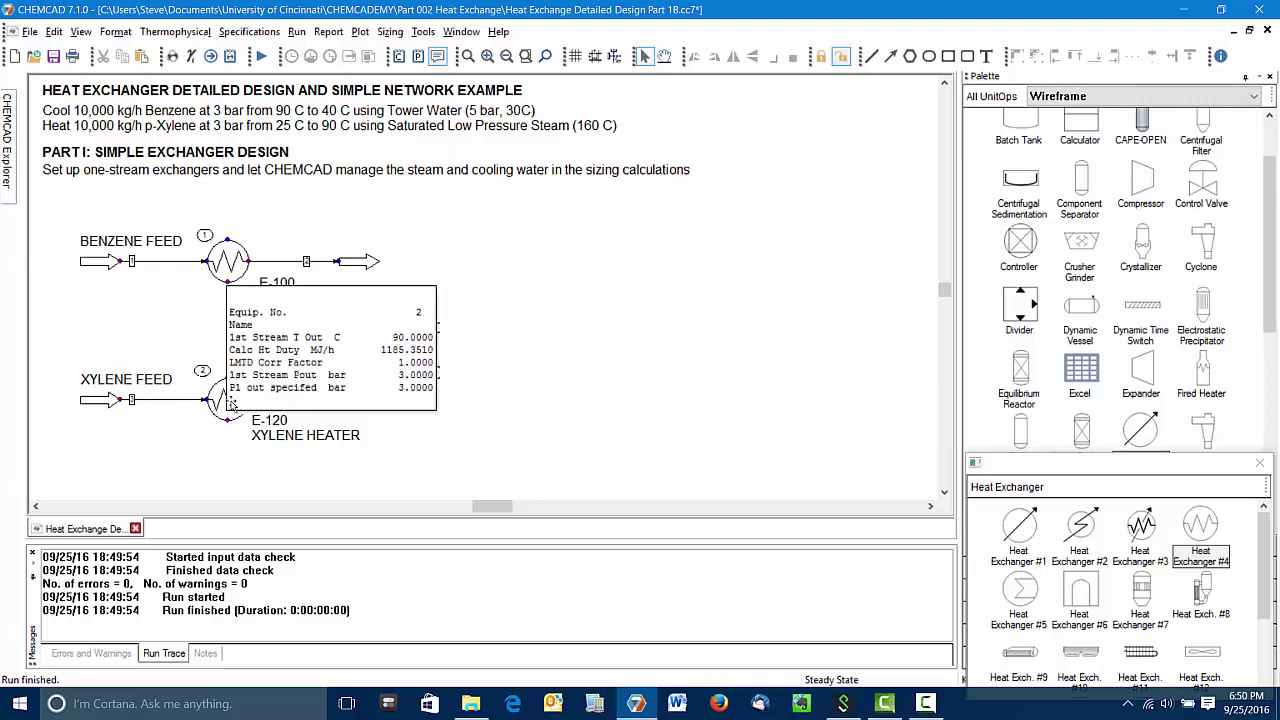
mouse_move(307, 266)
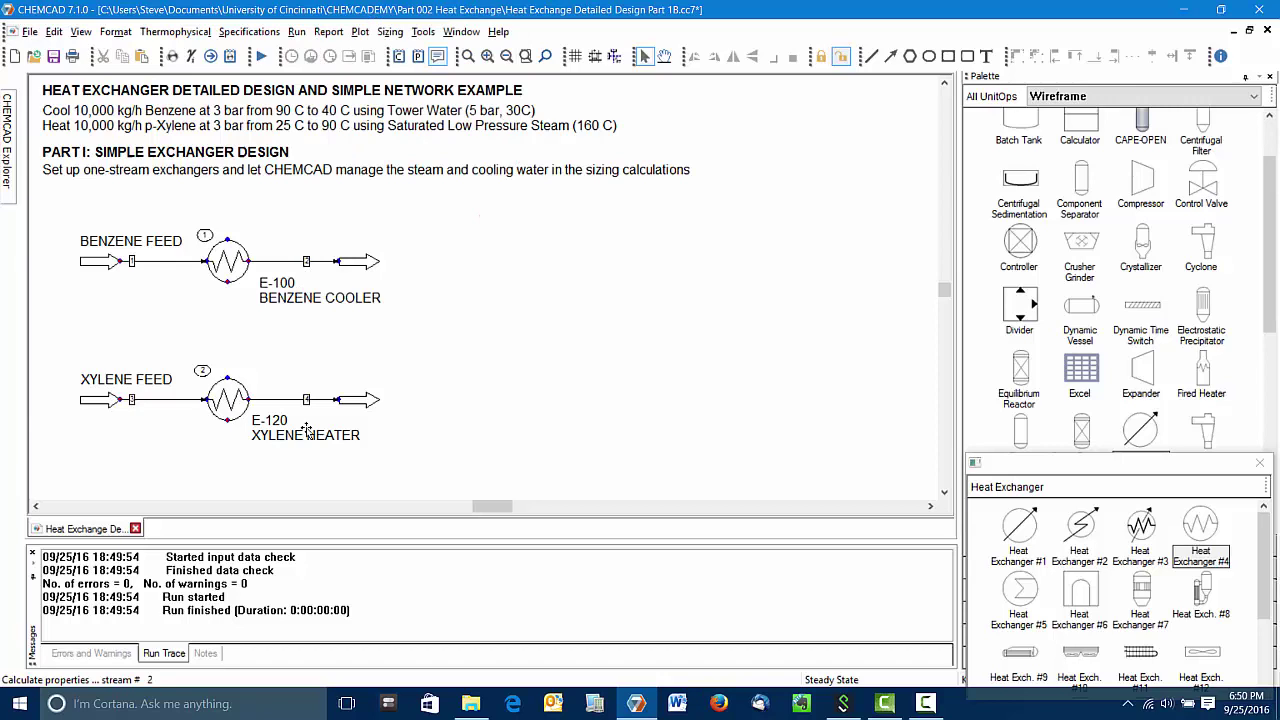
mouse_move(310, 406)
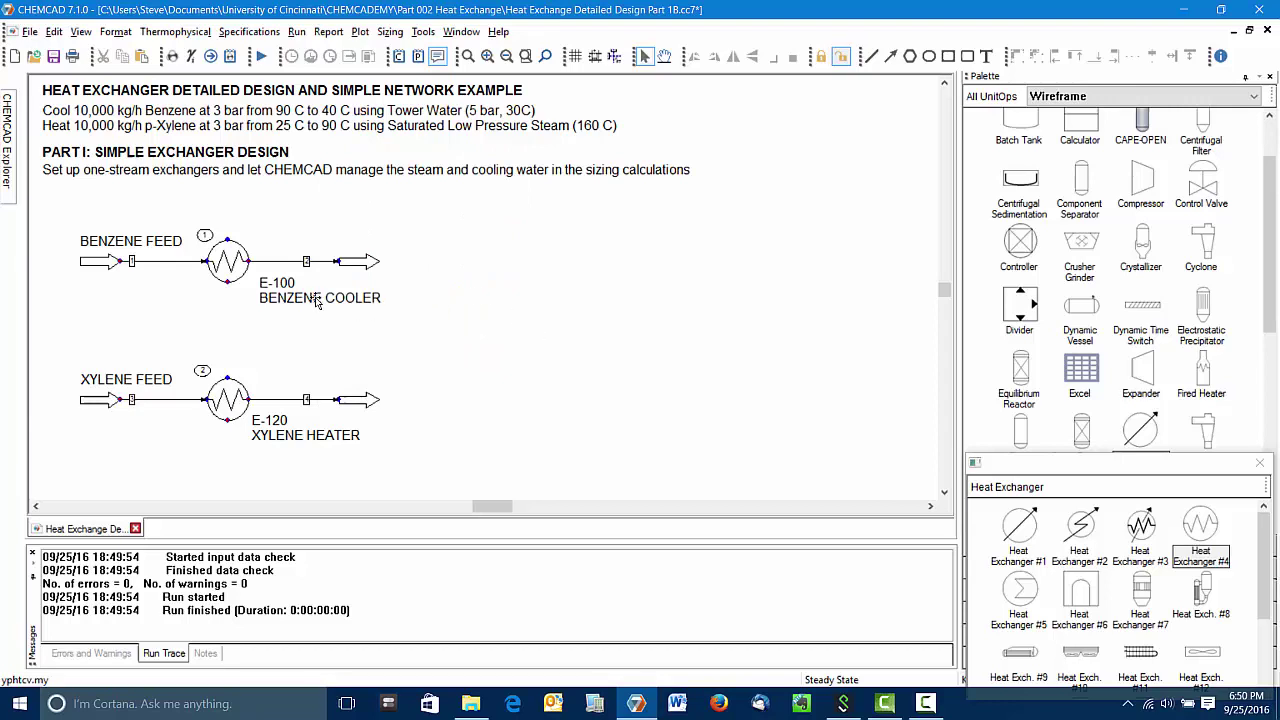
- Launch Shell & Tube sizing for benzene cooler E-100 from the Sizing menu
click(231, 263)
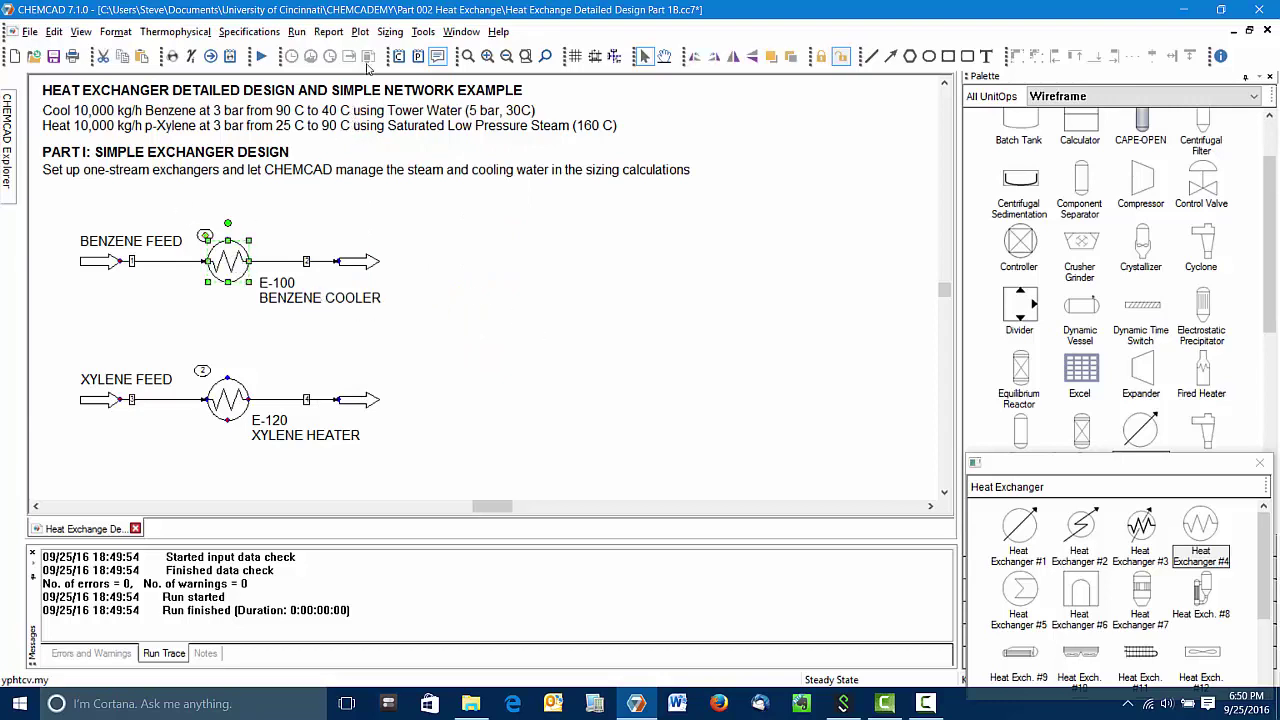
click(390, 31)
mouse_move(414, 72)
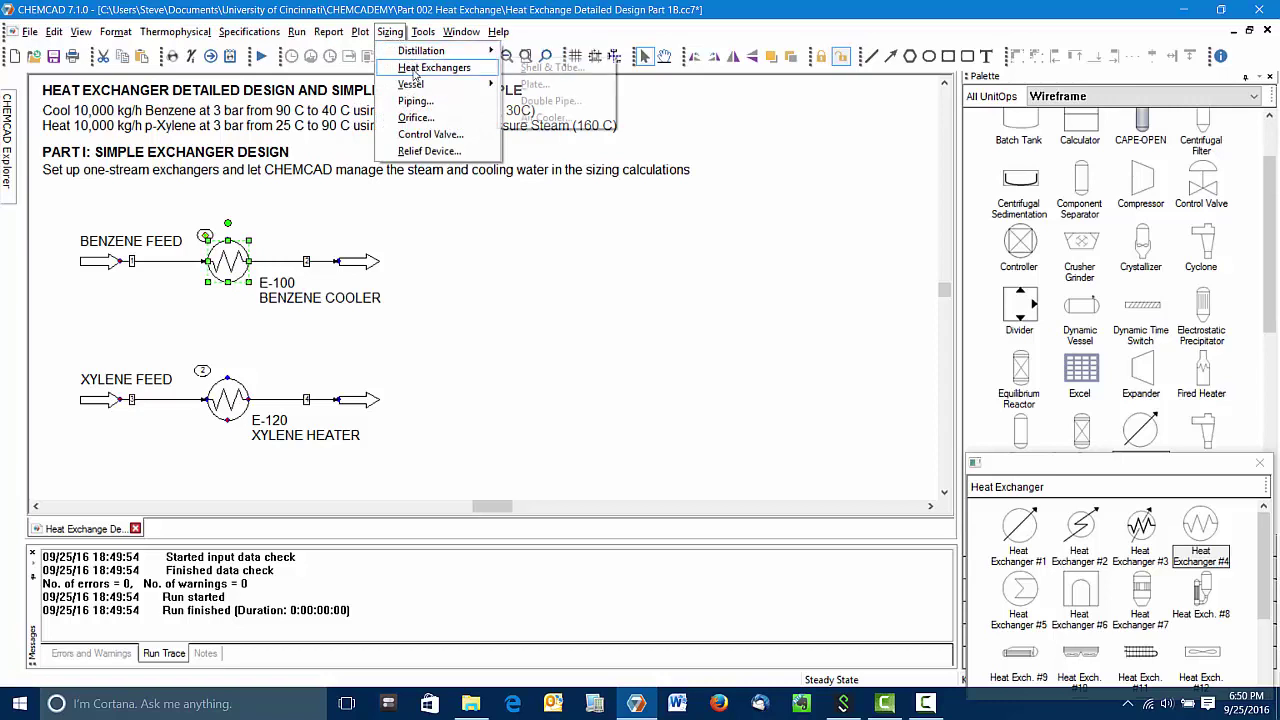
click(553, 68)
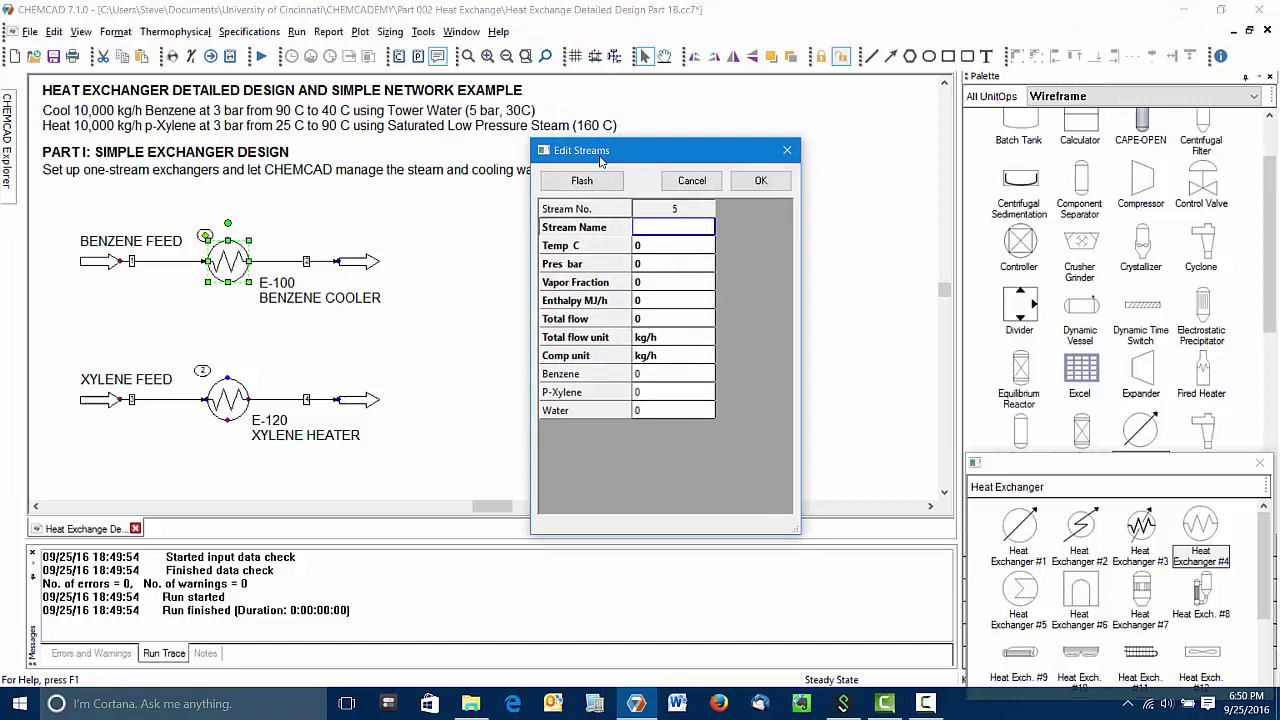
- Define the cooling water stream at 30 °C, 5 bar with water flow 100
click(655, 247)
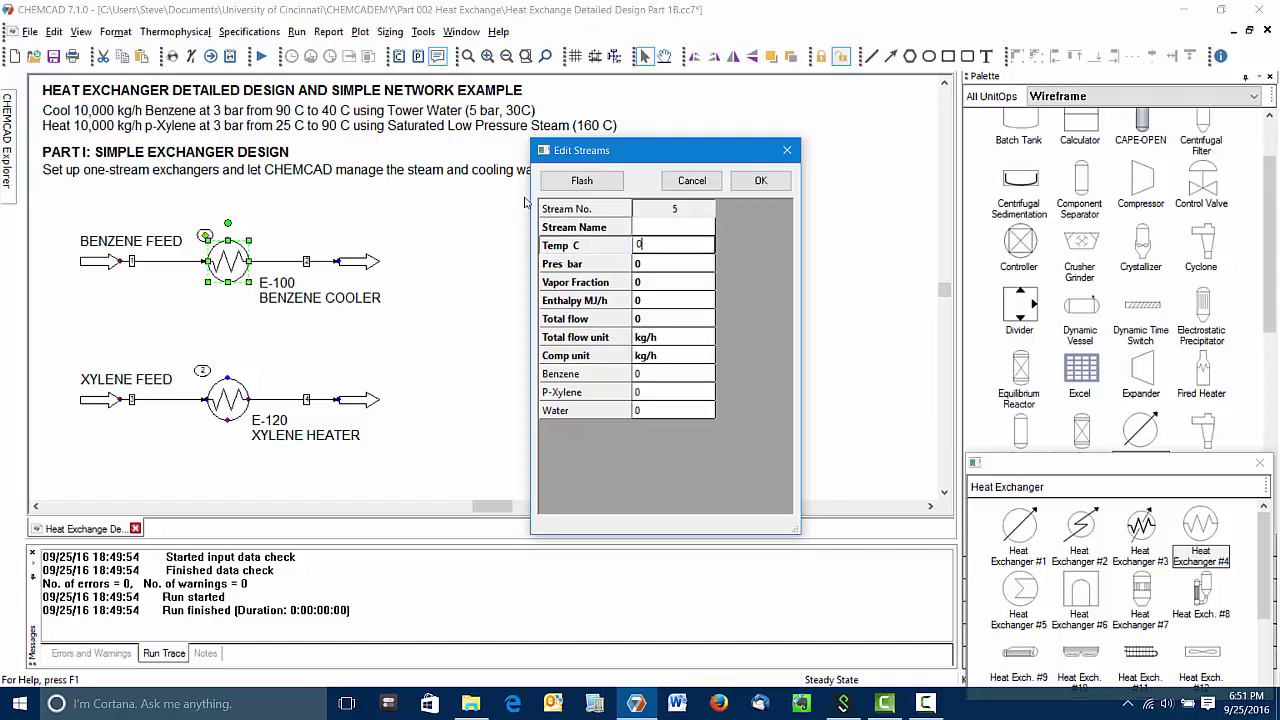
text(30)
key(Return)
text(5)
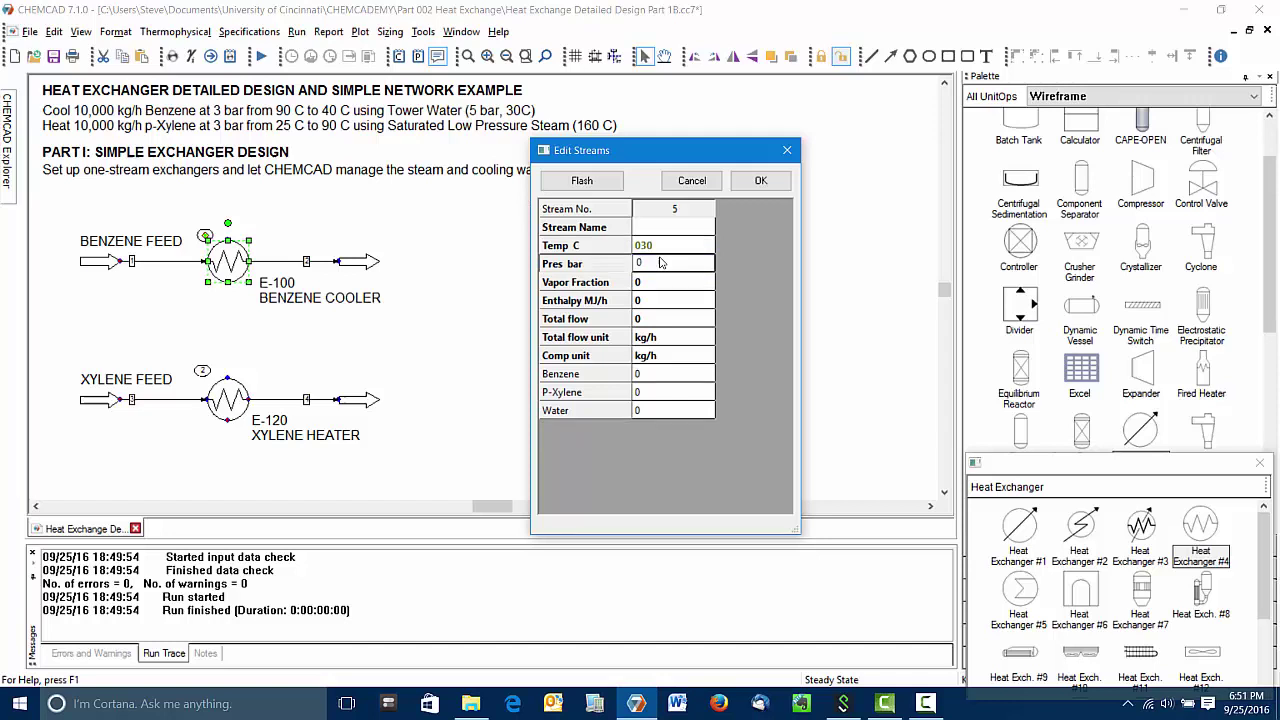
click(670, 410)
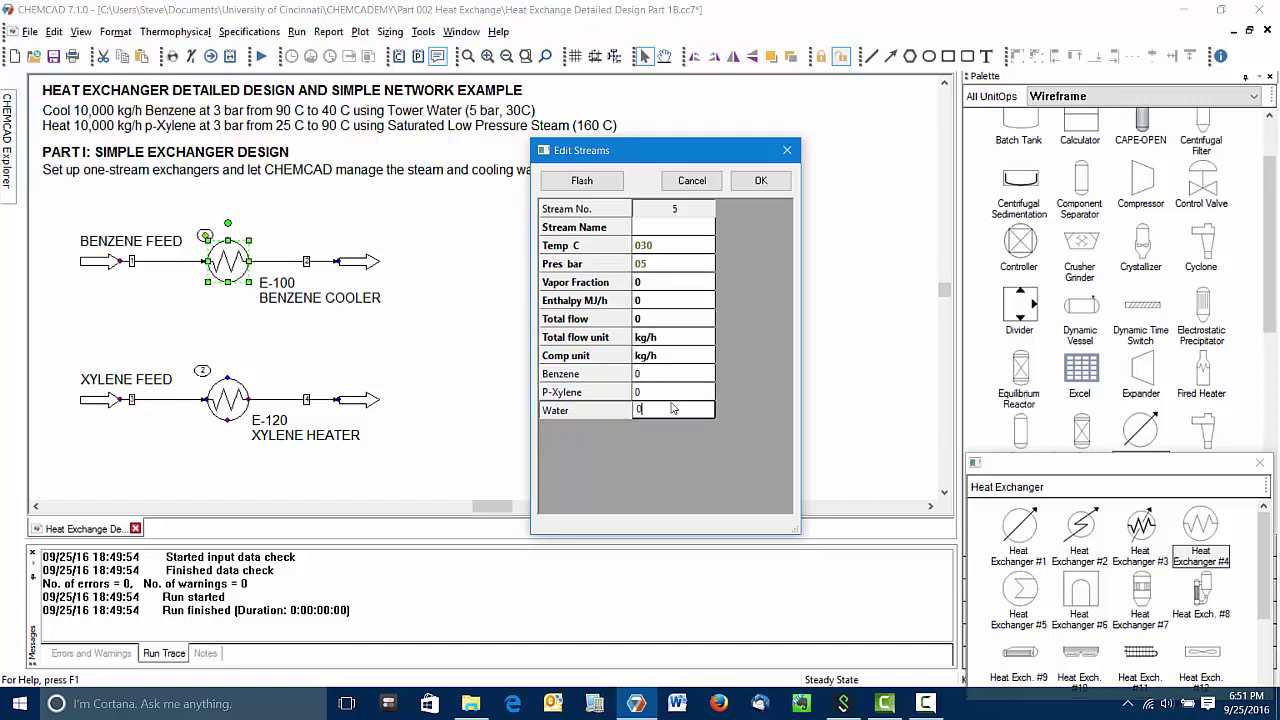
text(100)
click(758, 181)
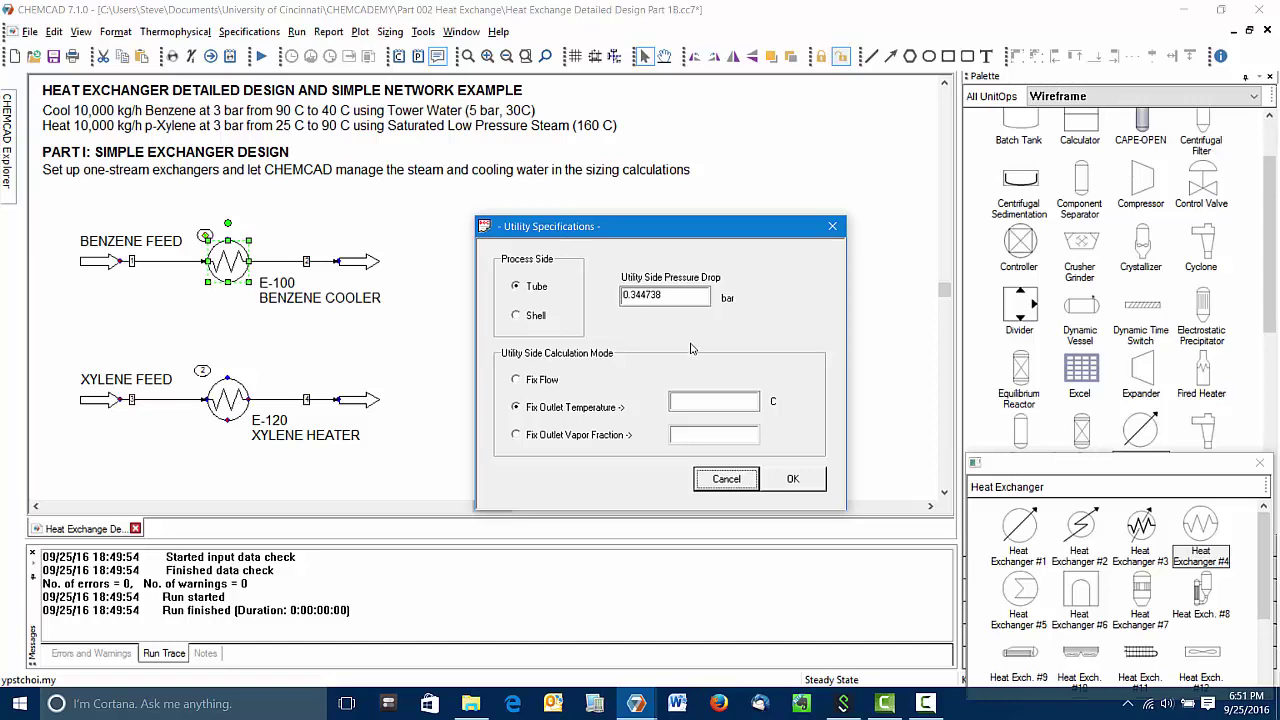
- Fix the cooling water outlet temperature at 50 °C in the utility specifications
click(685, 297)
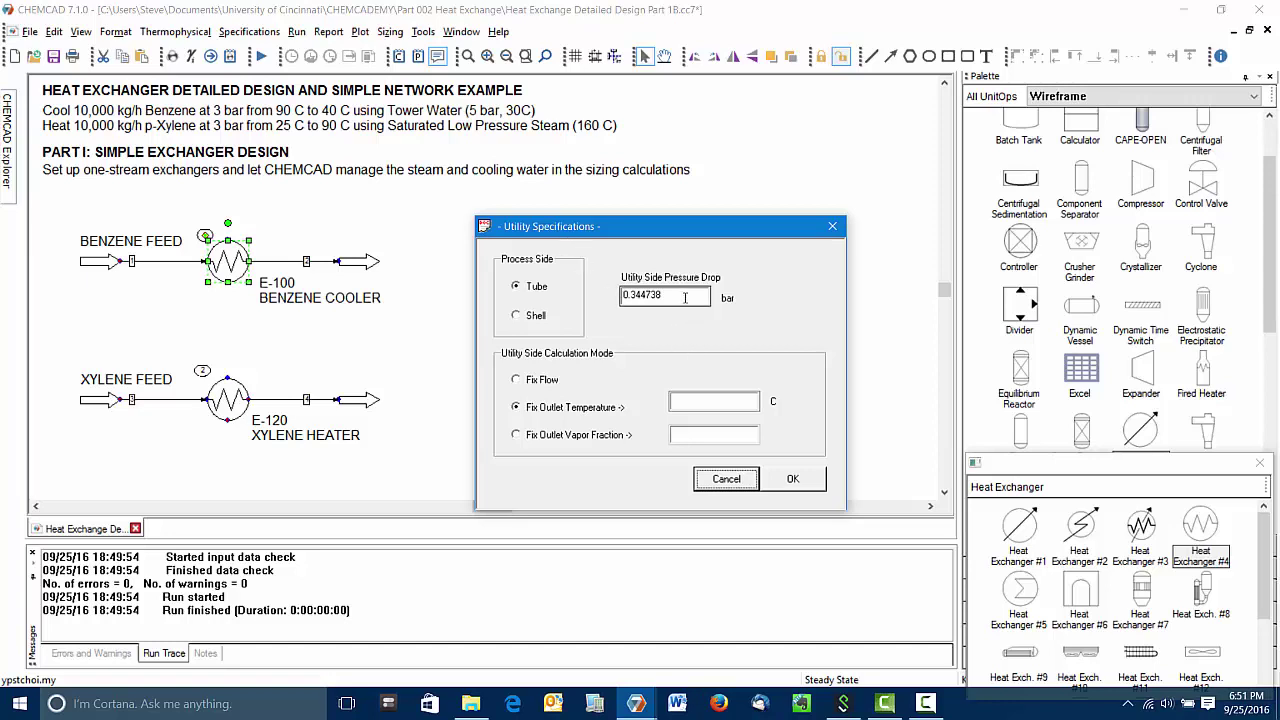
key(Tab)
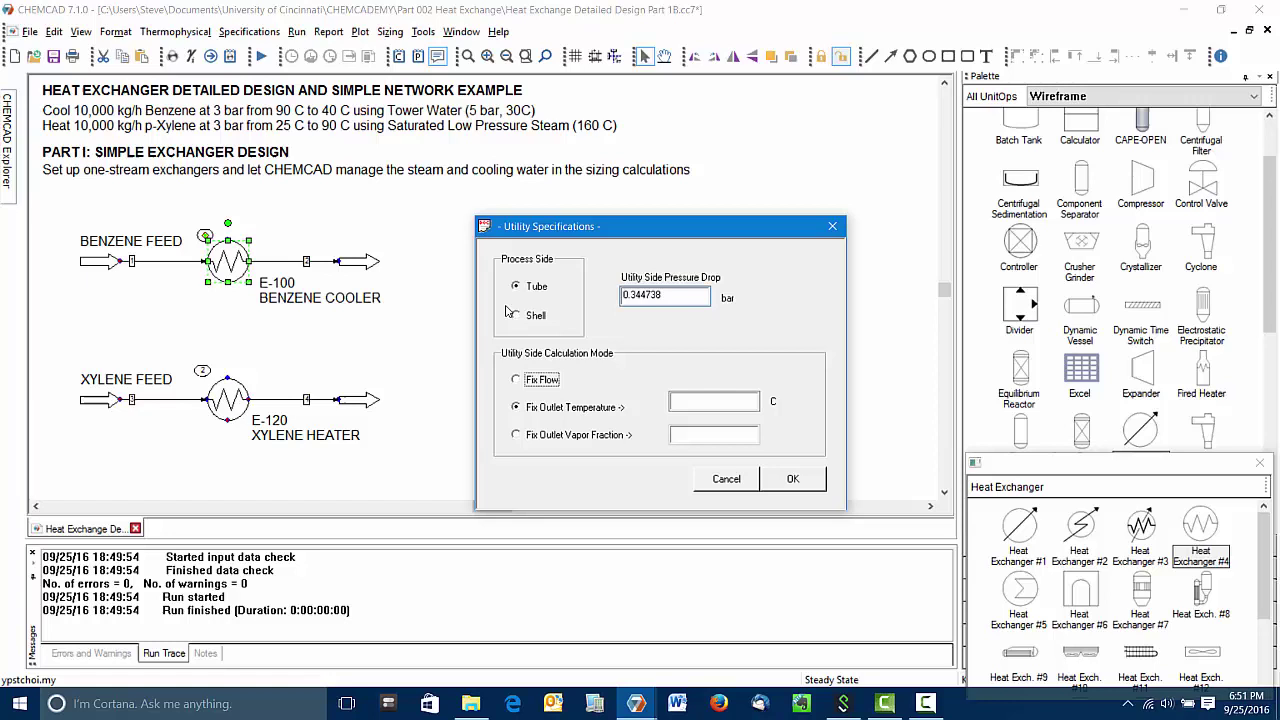
key(Tab)
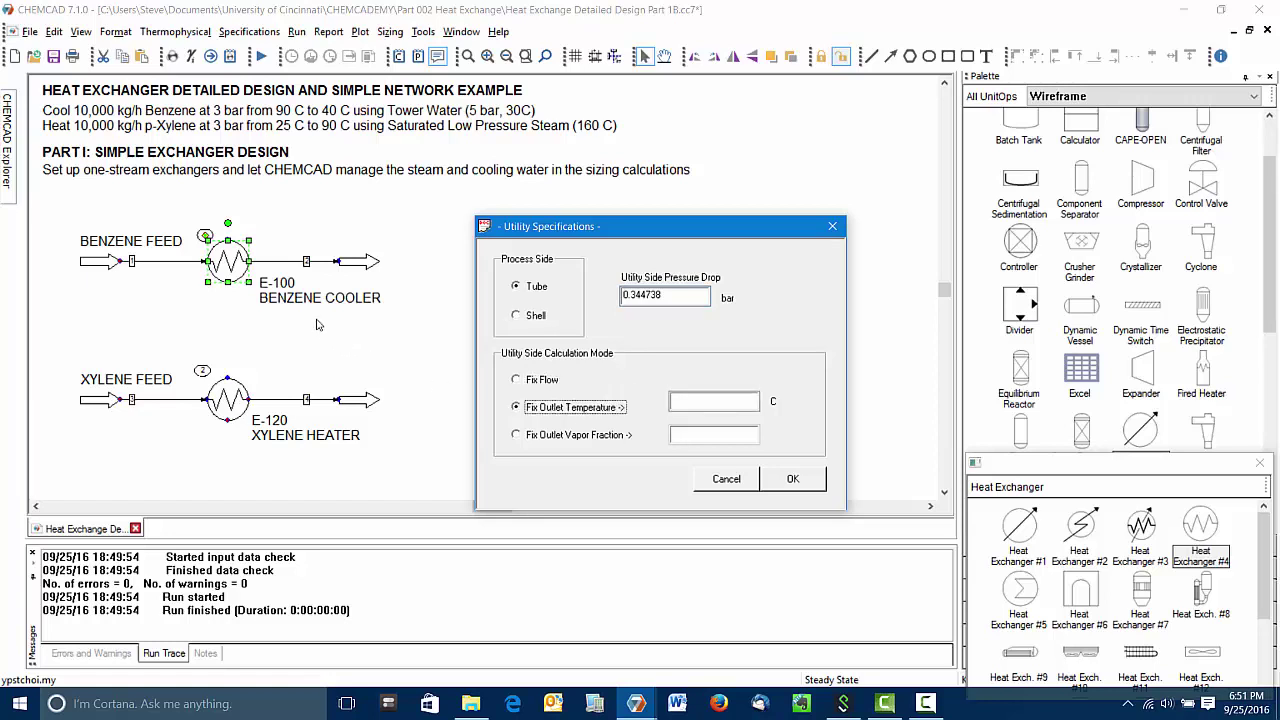
key(Tab)
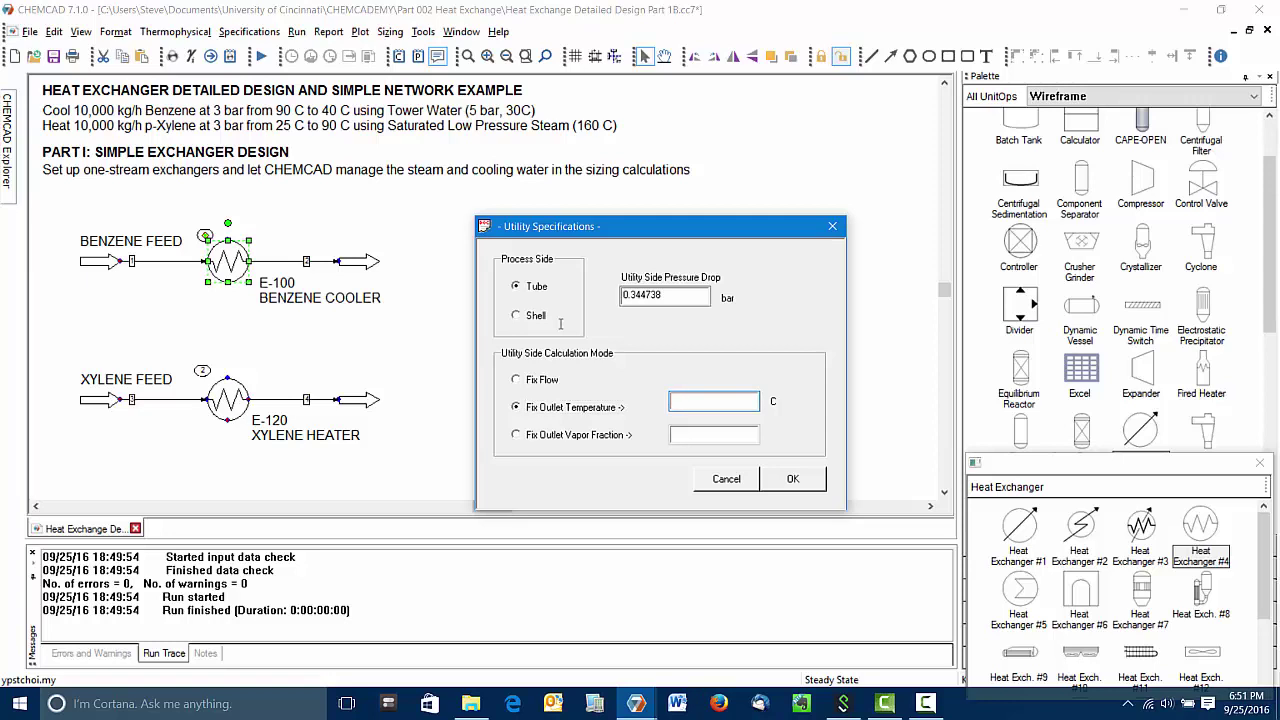
text(50)
- Accept the utility and heat curve settings, plot E-100's heat curve, then close the plot
click(790, 479)
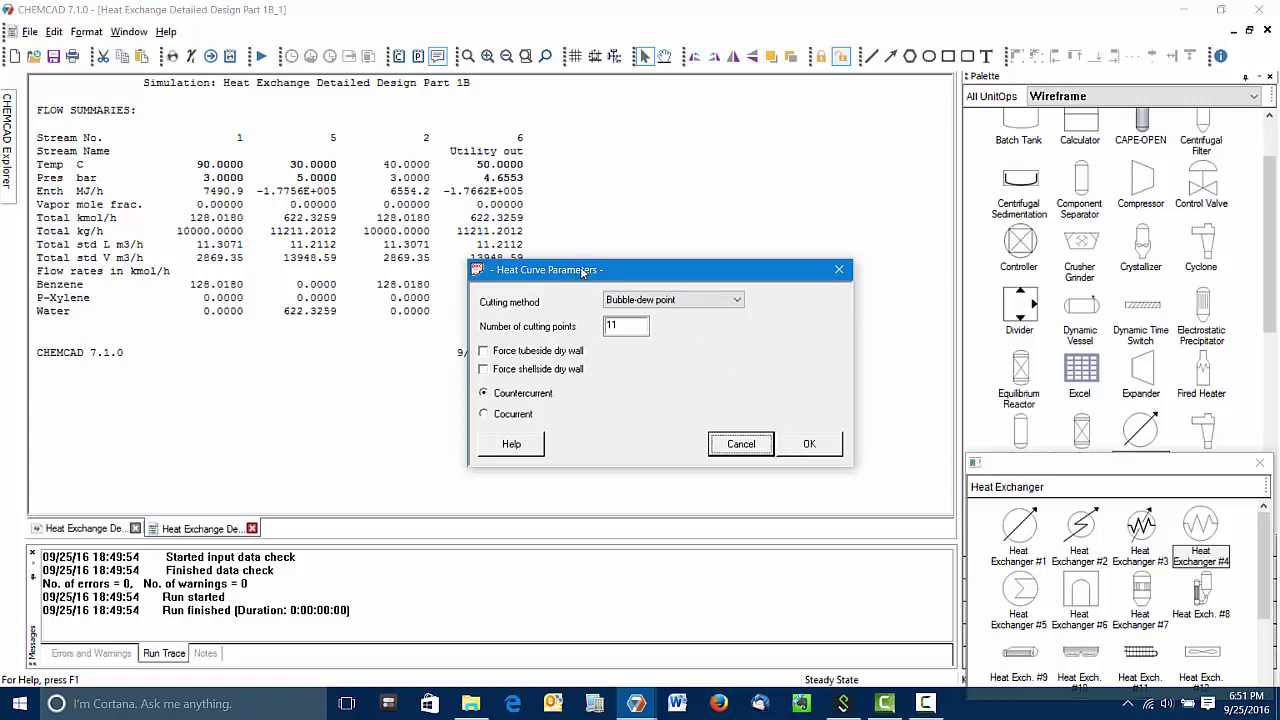
drag(583, 270, 660, 175)
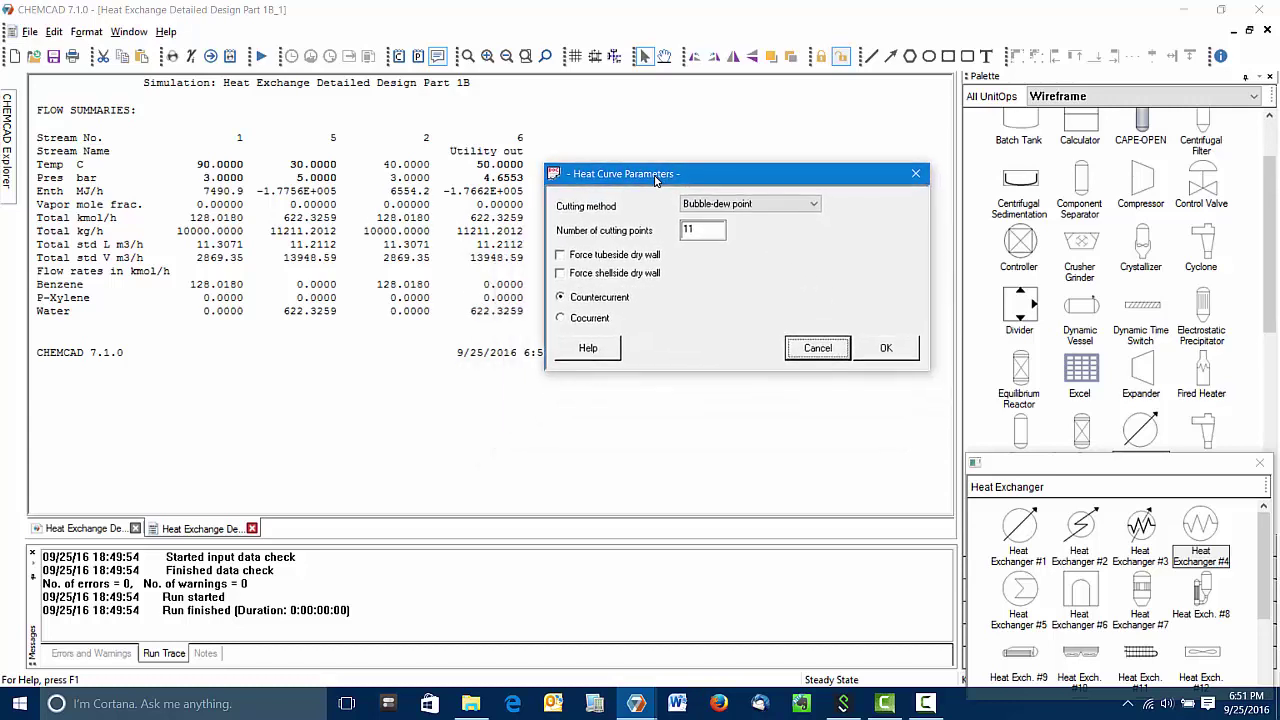
click(883, 349)
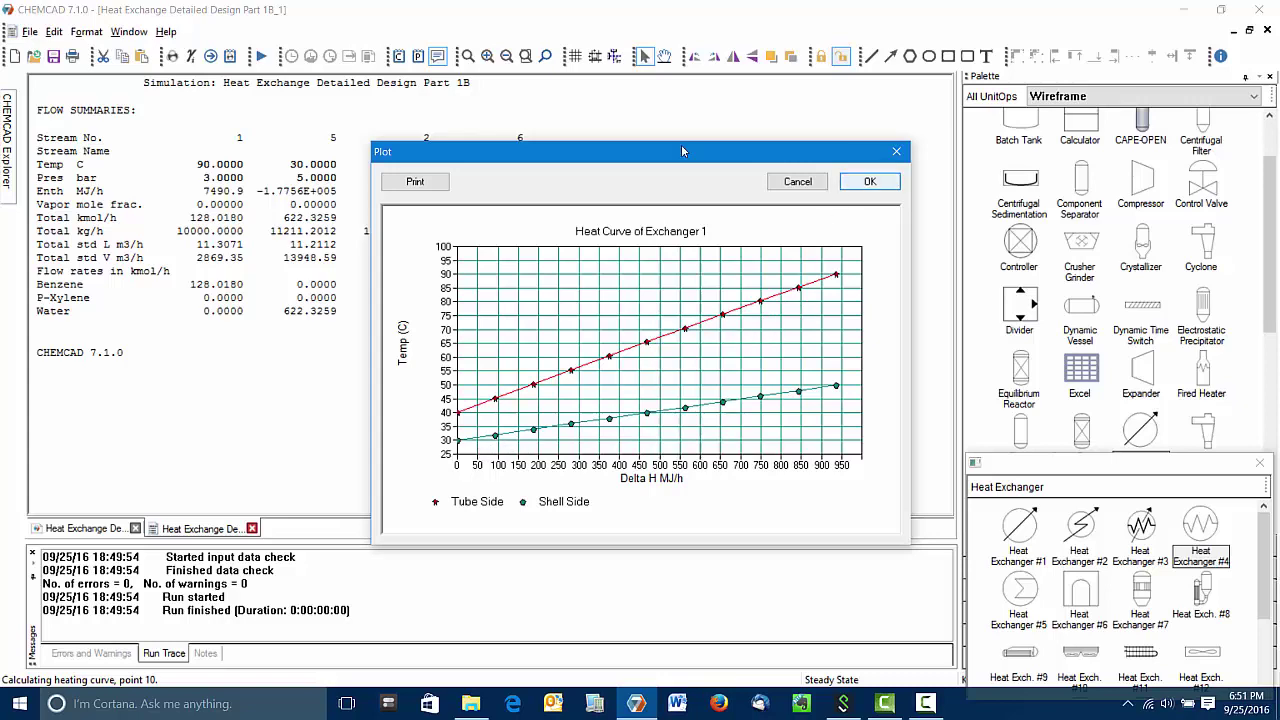
key(Return)
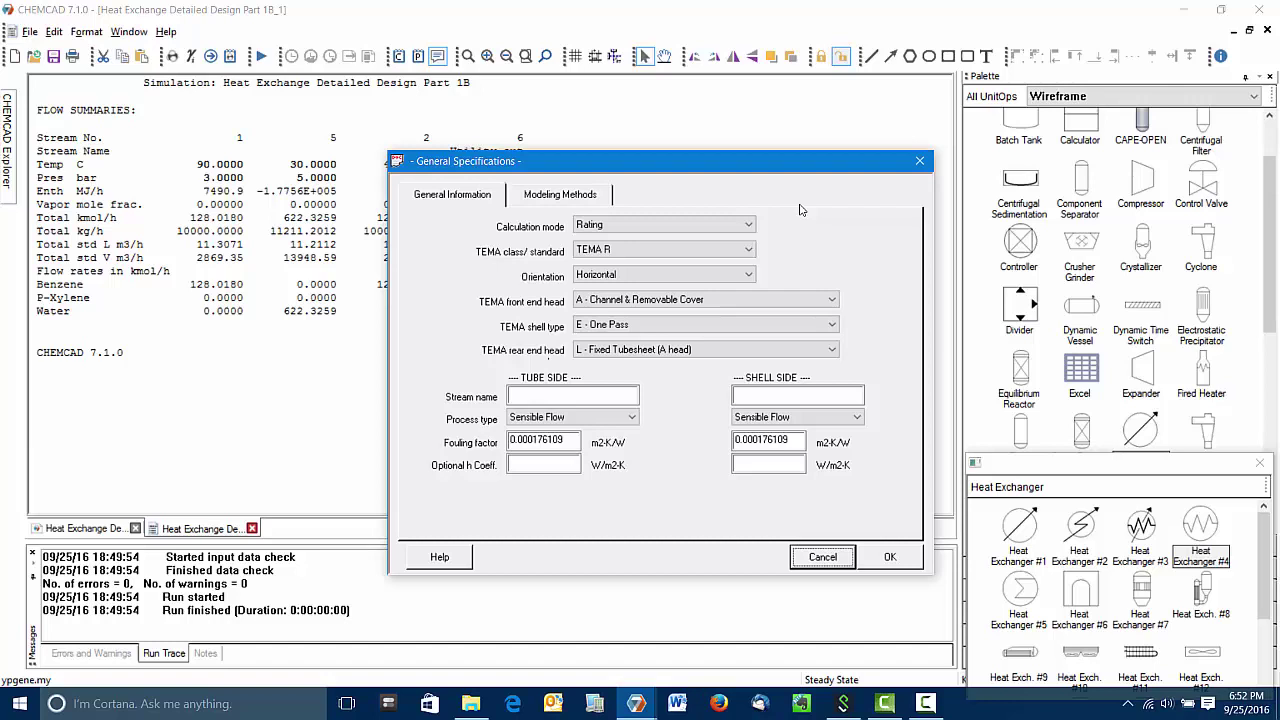
- Set E-100's calculation mode to Design and TEMA class to C, then accept
click(663, 223)
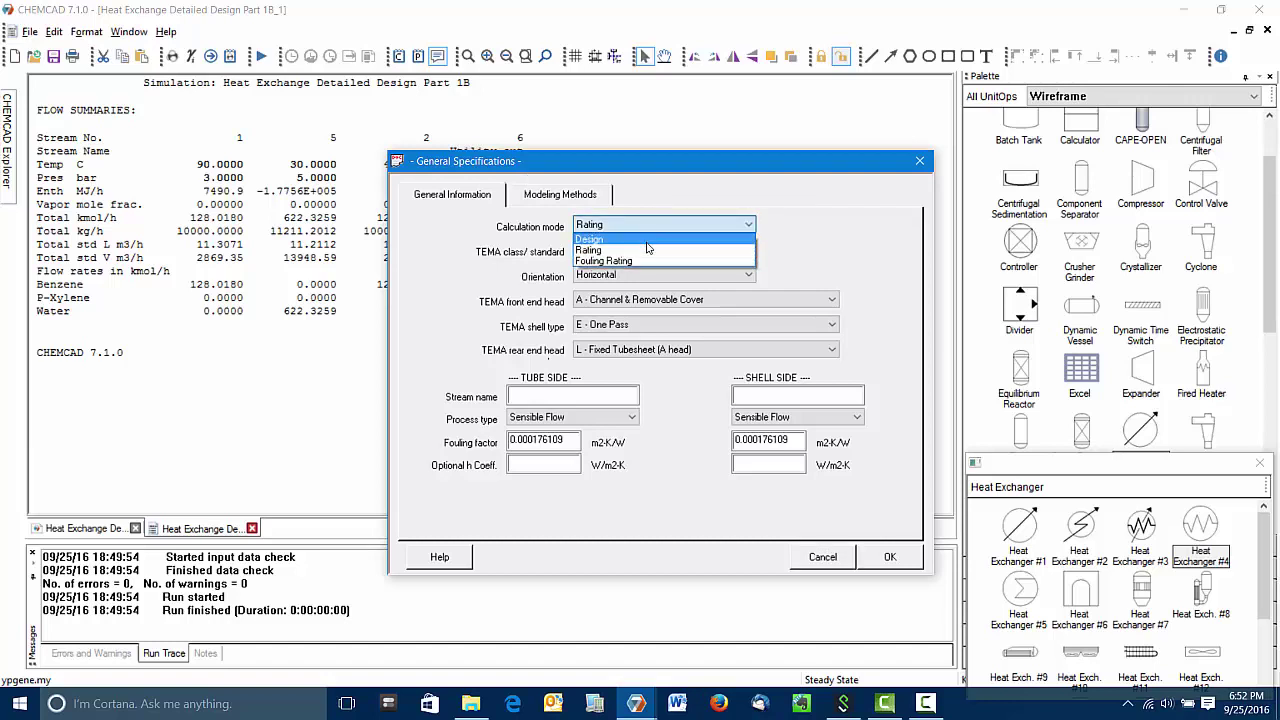
key(Return)
key(Tab)
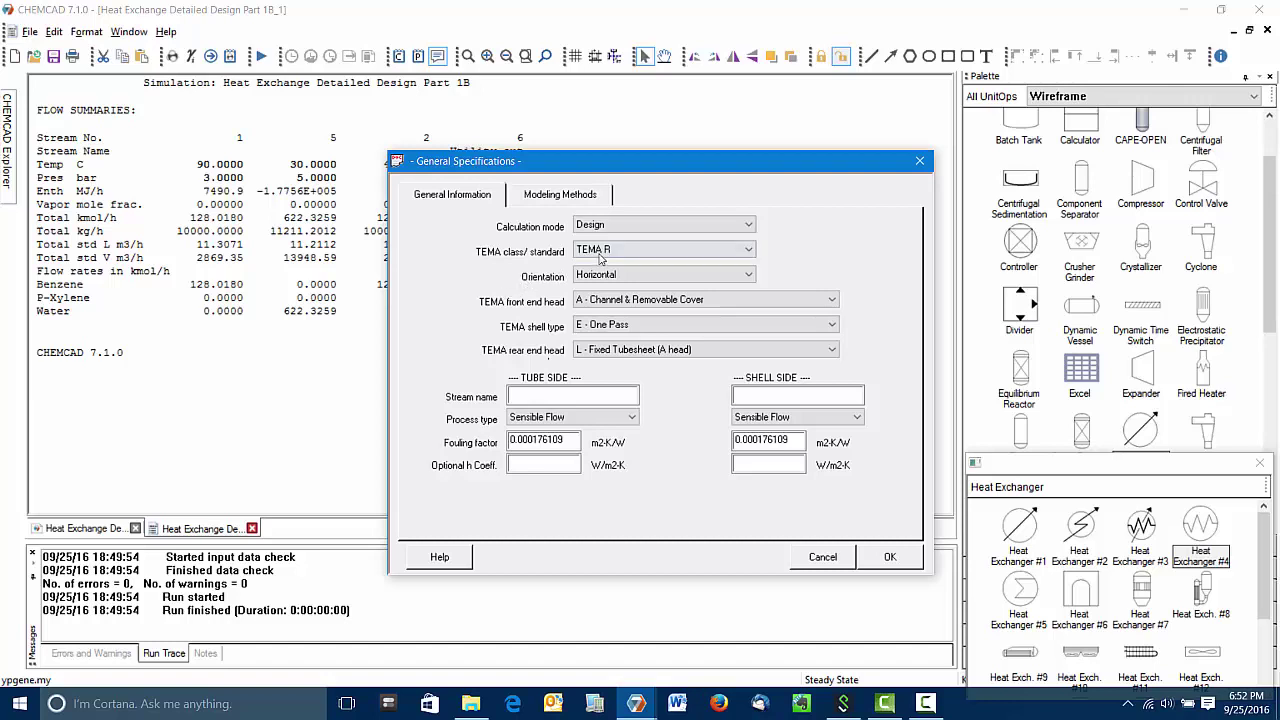
key(alt+Down)
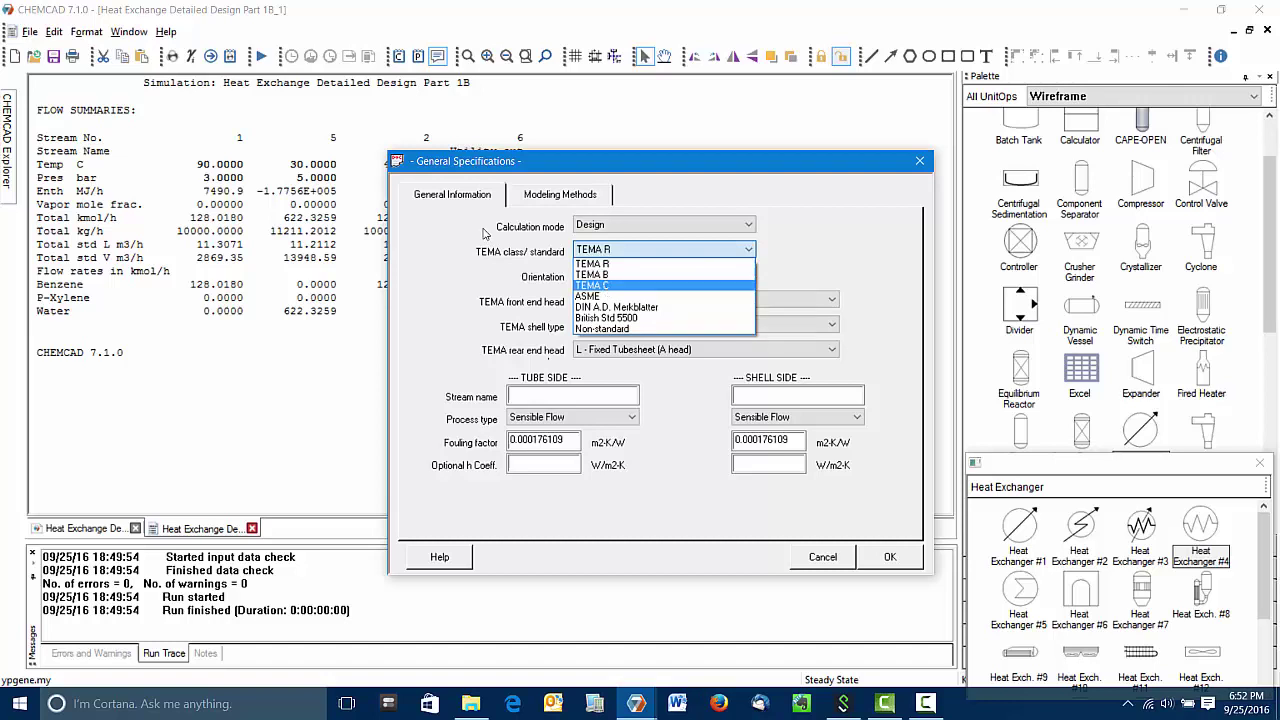
key(Return)
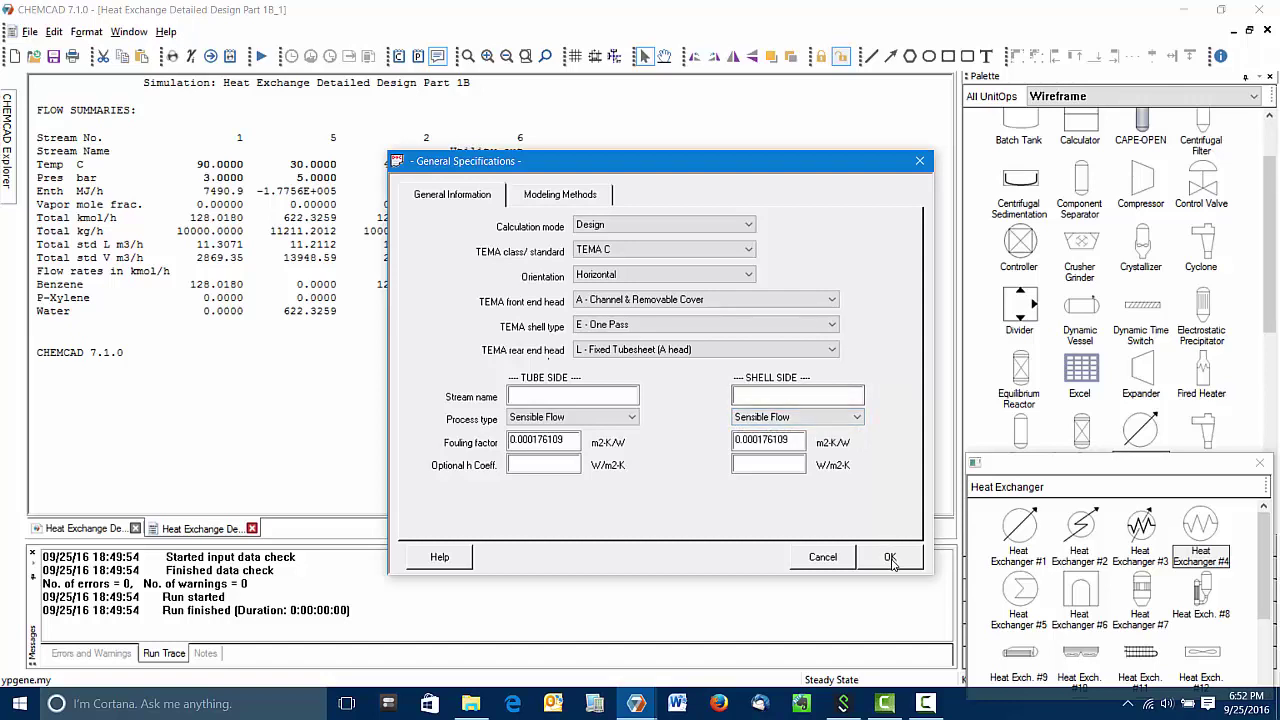
click(560, 195)
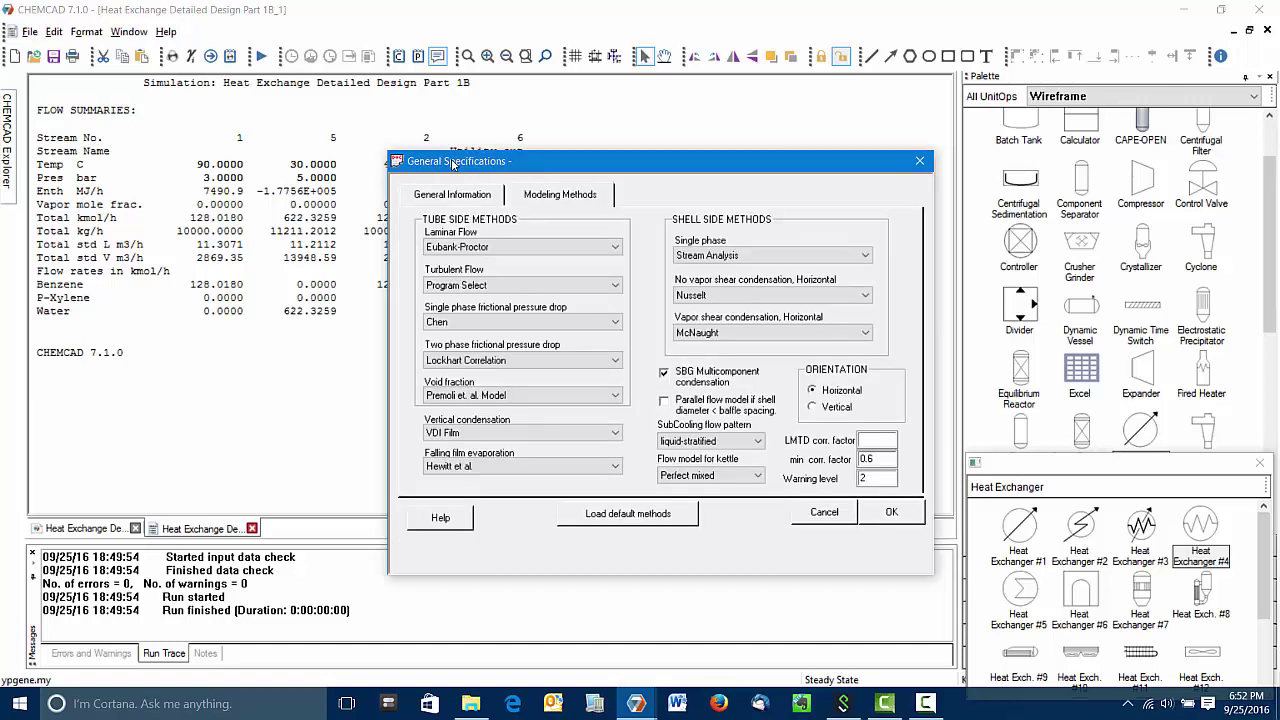
click(488, 201)
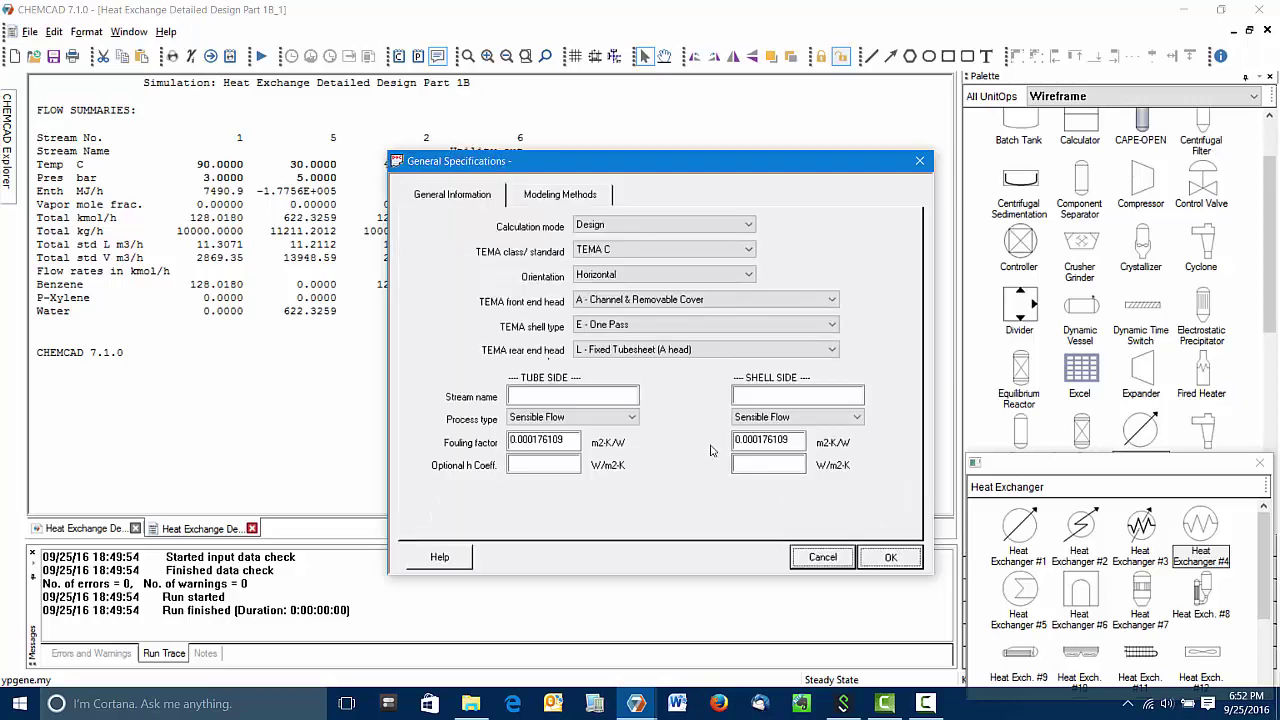
key(Return)
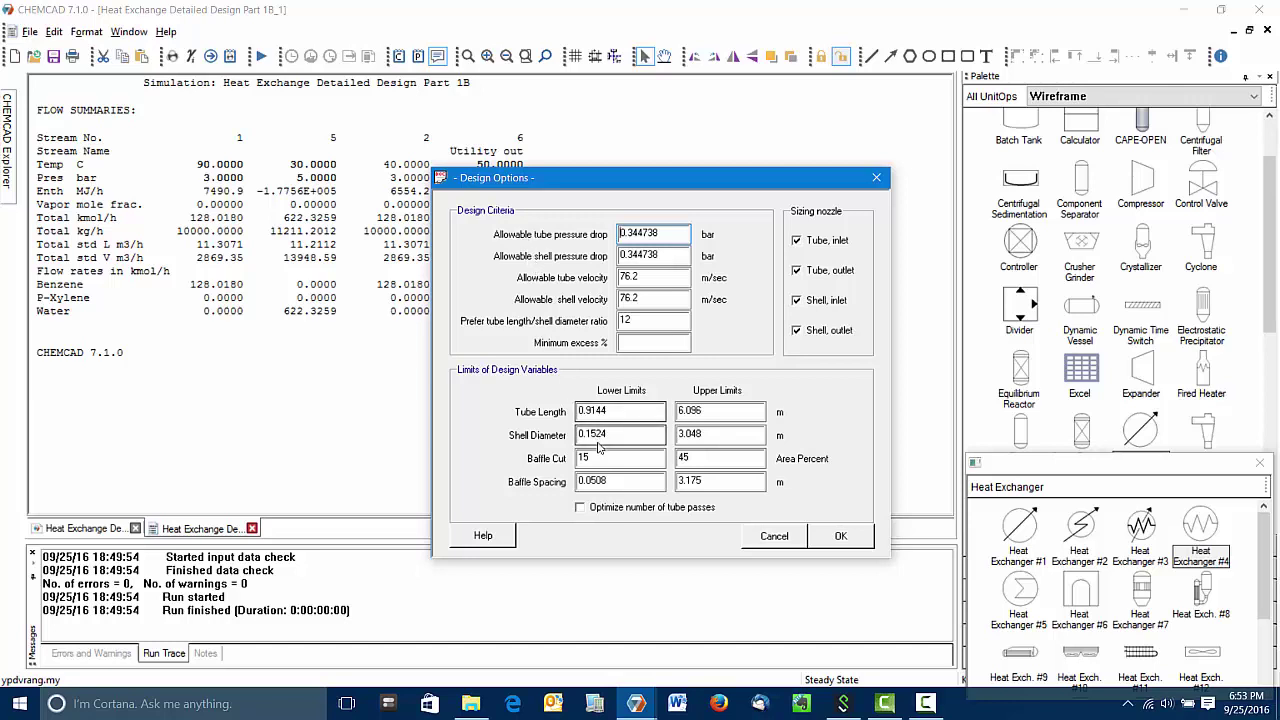
- Optimize tube passes and accept the design, tube, shell, nozzle, baffle, material and miscellaneous specifications
click(584, 510)
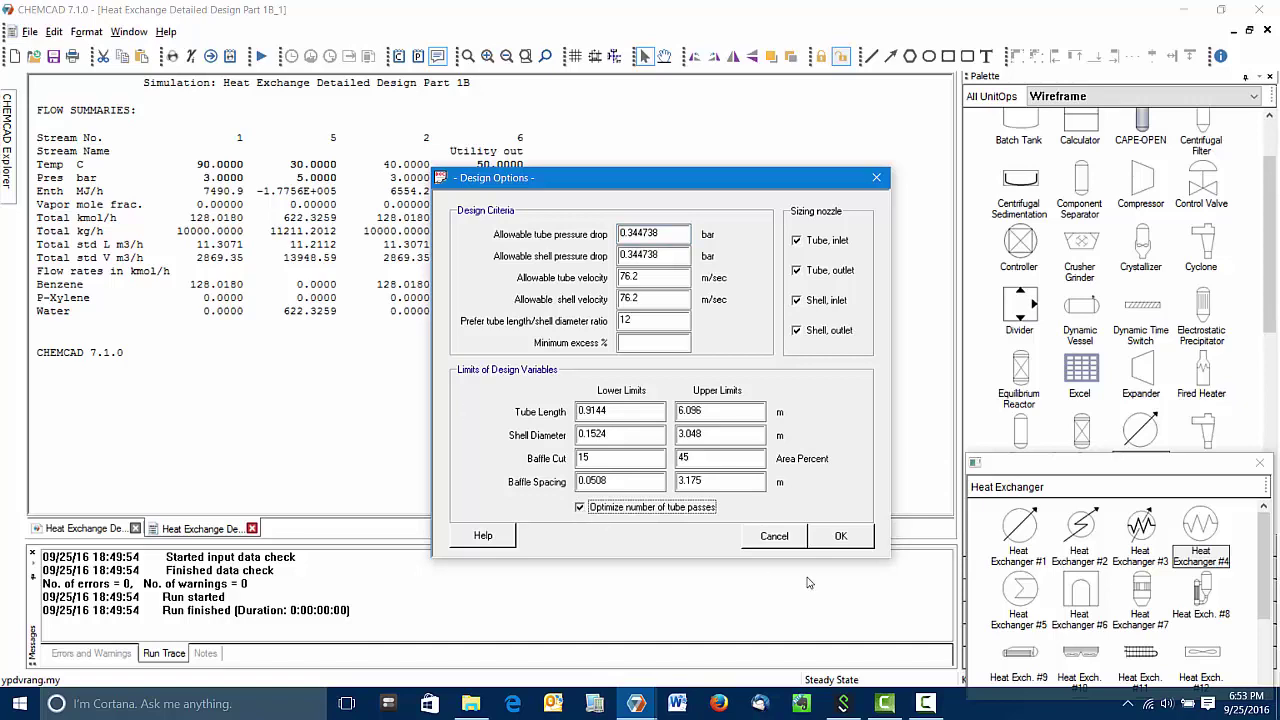
click(841, 536)
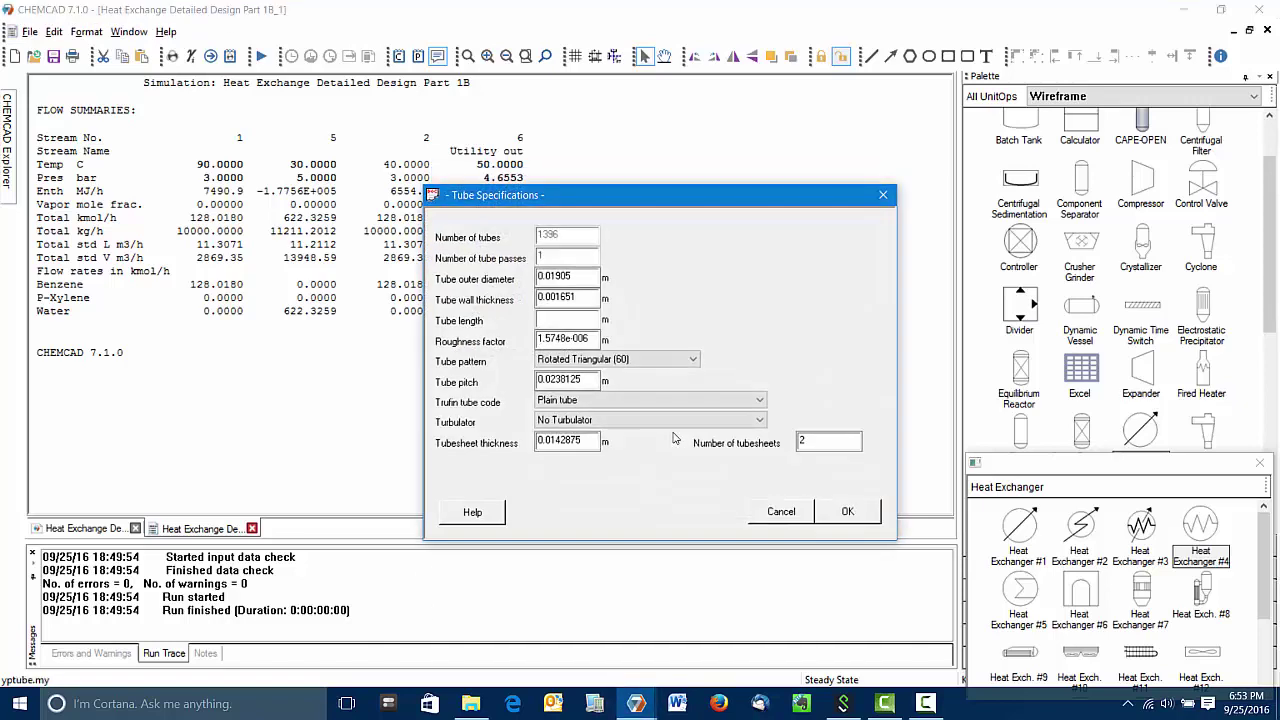
click(842, 512)
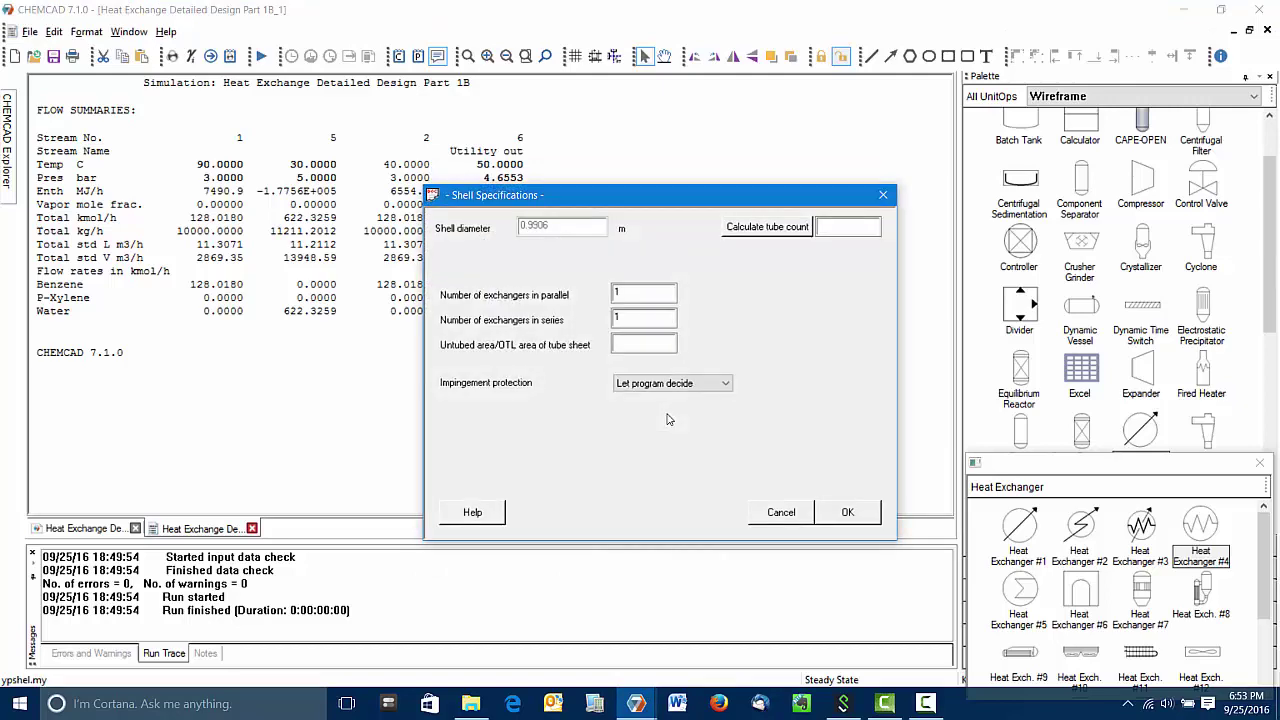
key(Return)
key(Return)
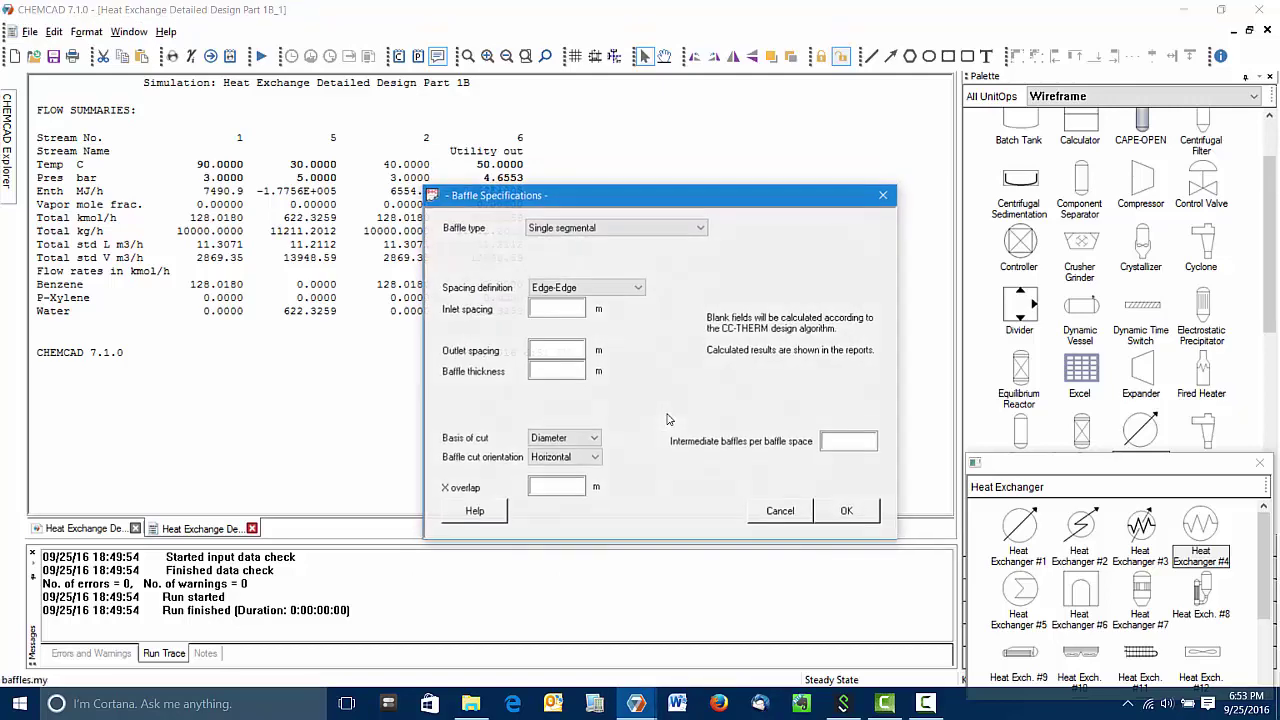
key(Return)
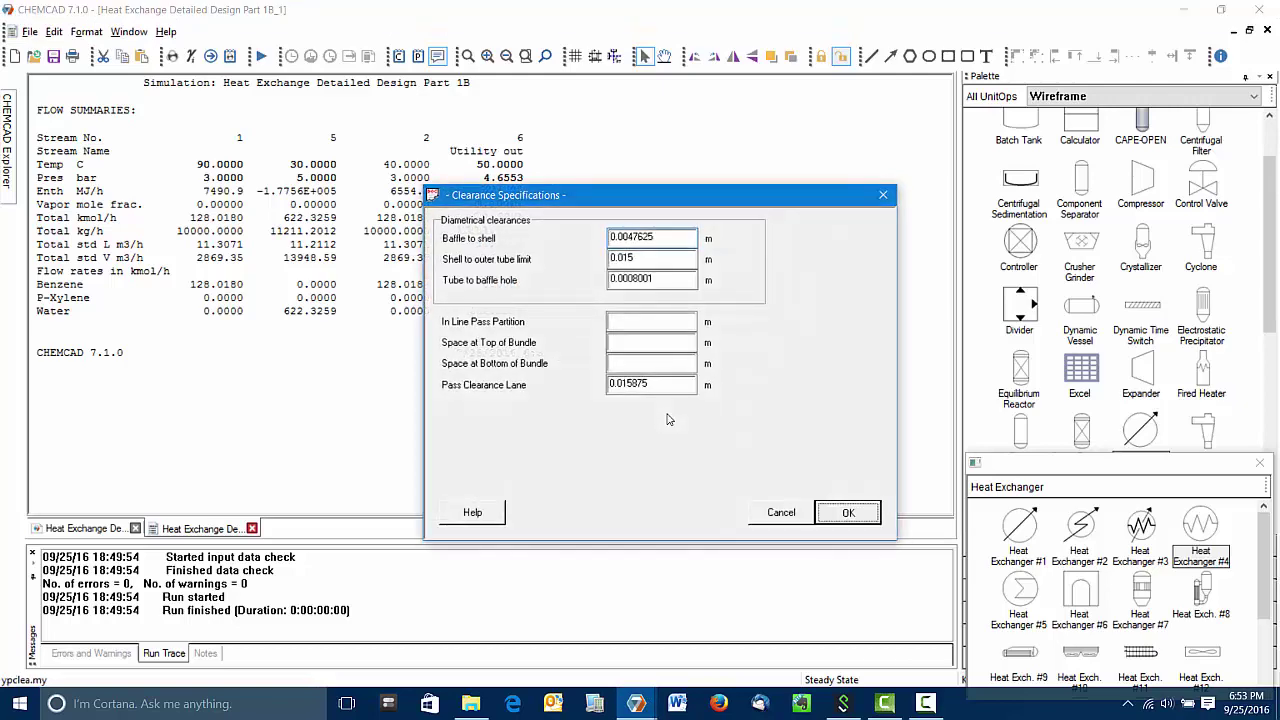
key(Return)
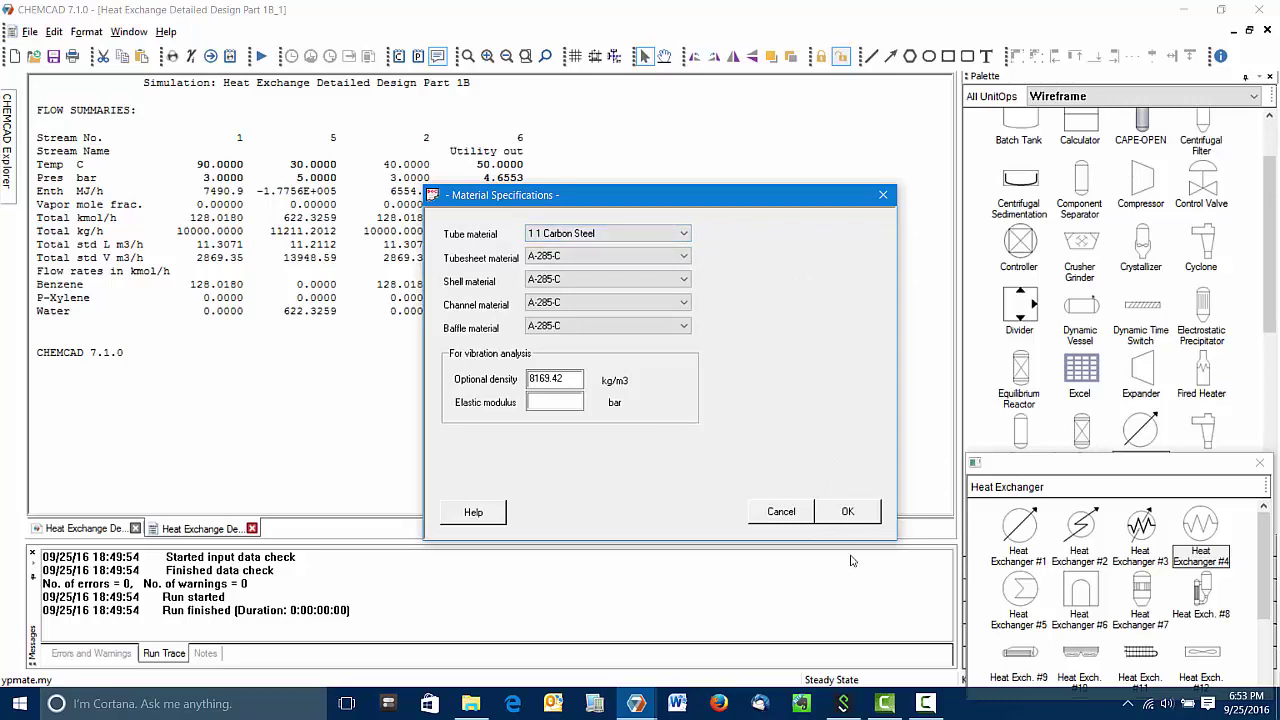
key(Return)
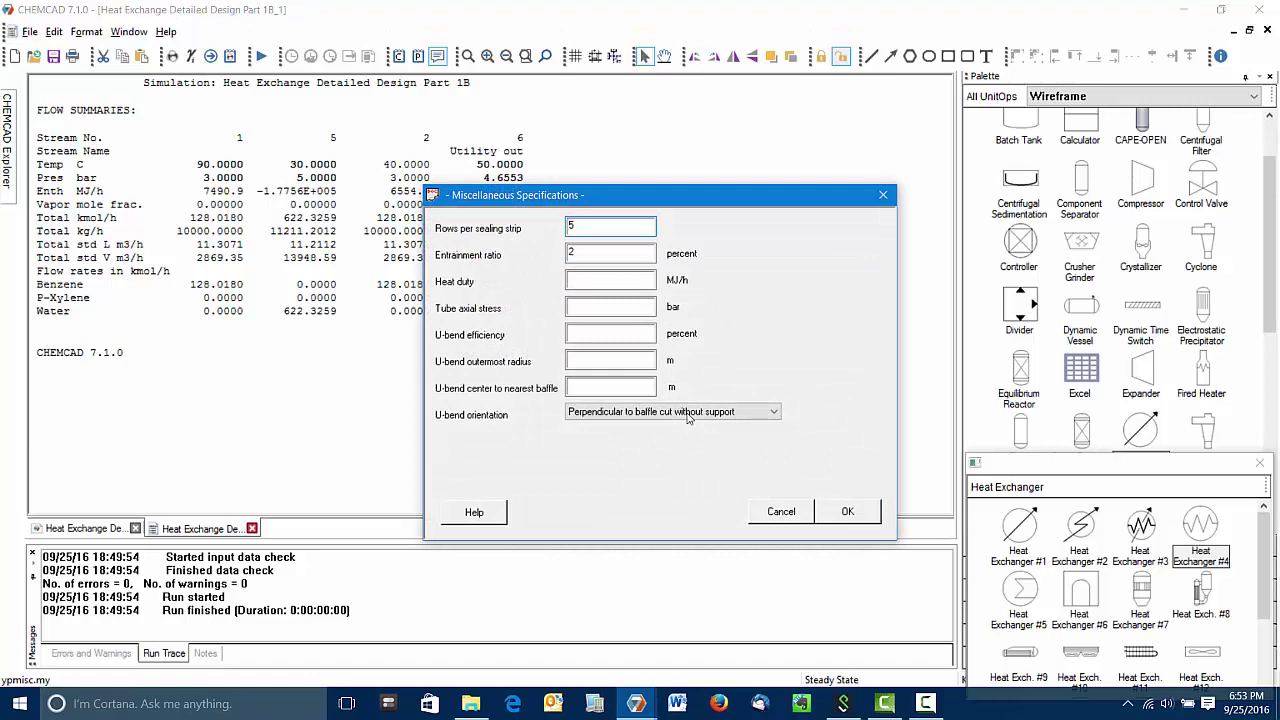
key(Return)
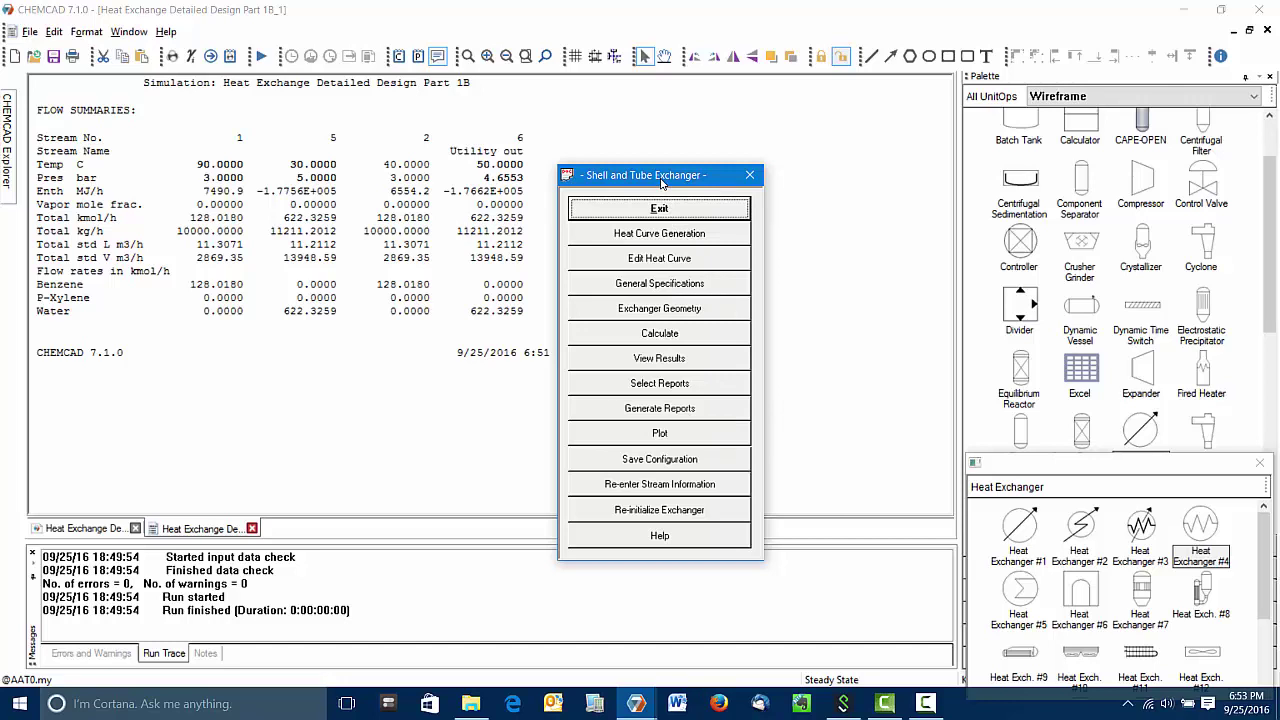
- Calculate E-100's design, acknowledging the 39-iteration convergence and low tube- and shell-side velocity warnings
click(667, 335)
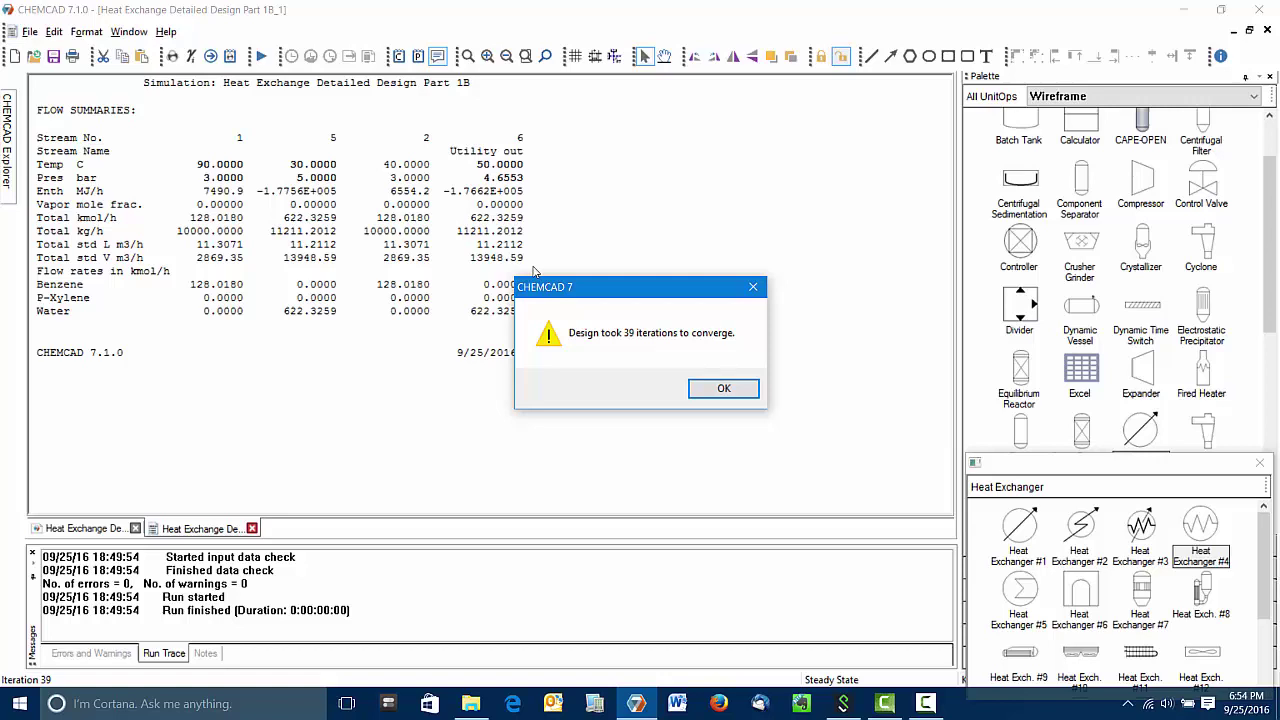
click(702, 388)
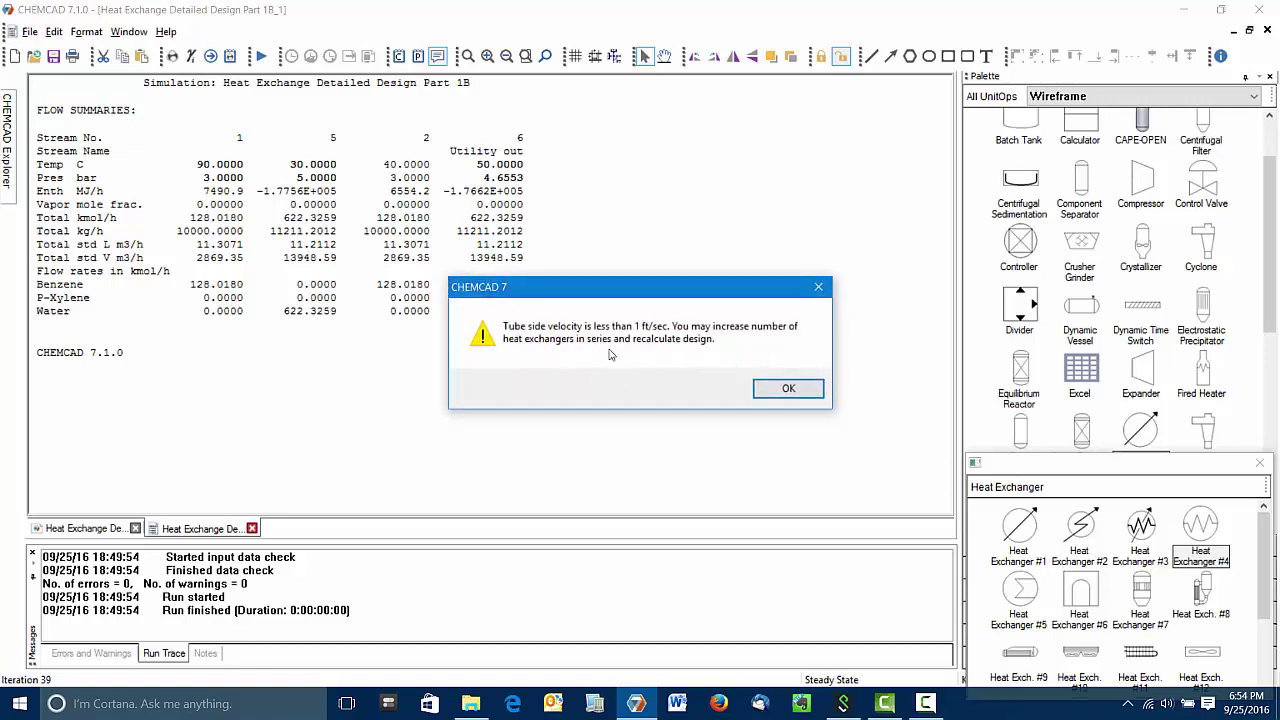
click(789, 388)
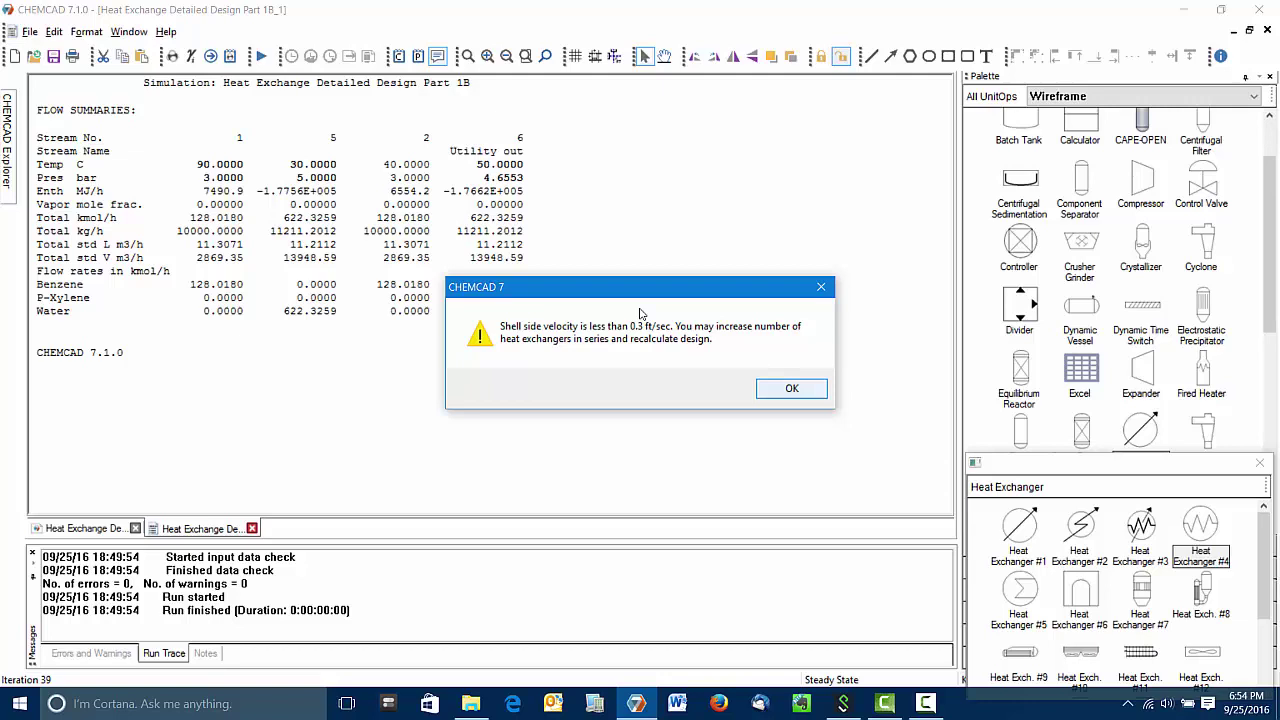
key(Return)
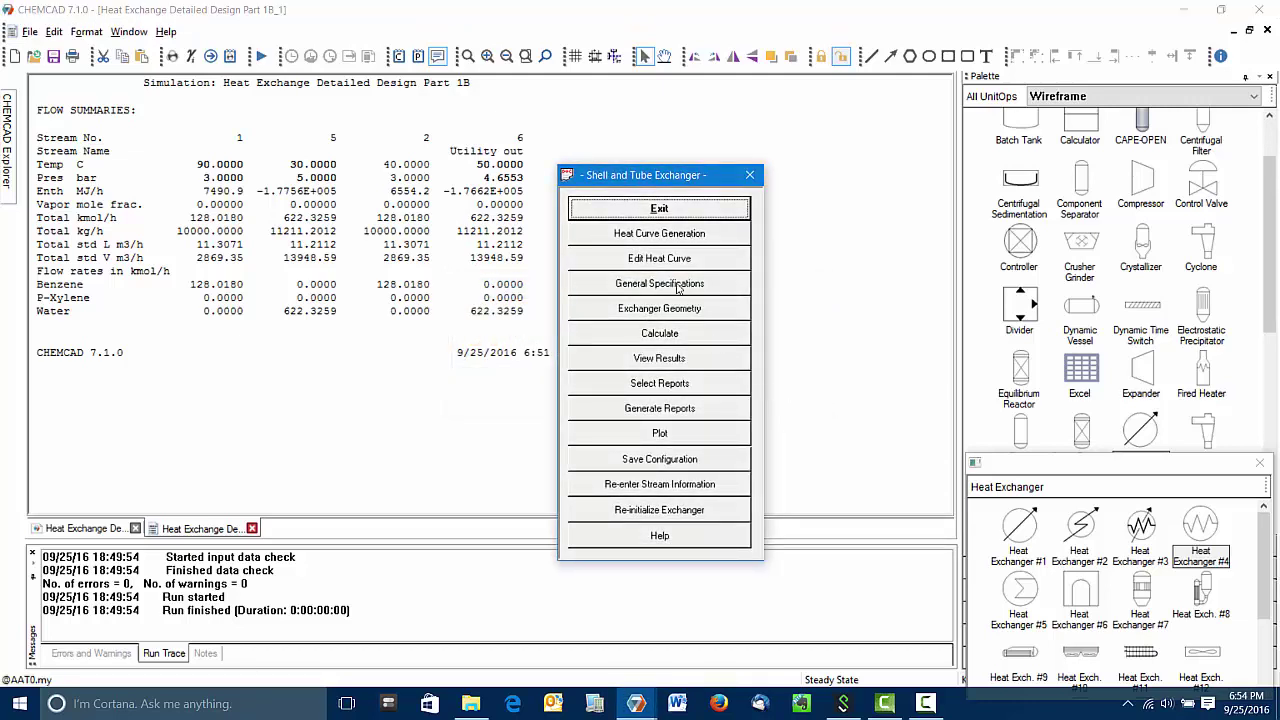
- Change E-100's TEMA shell type to F - Two Pass, continuing past the warning with design options unchanged
click(677, 284)
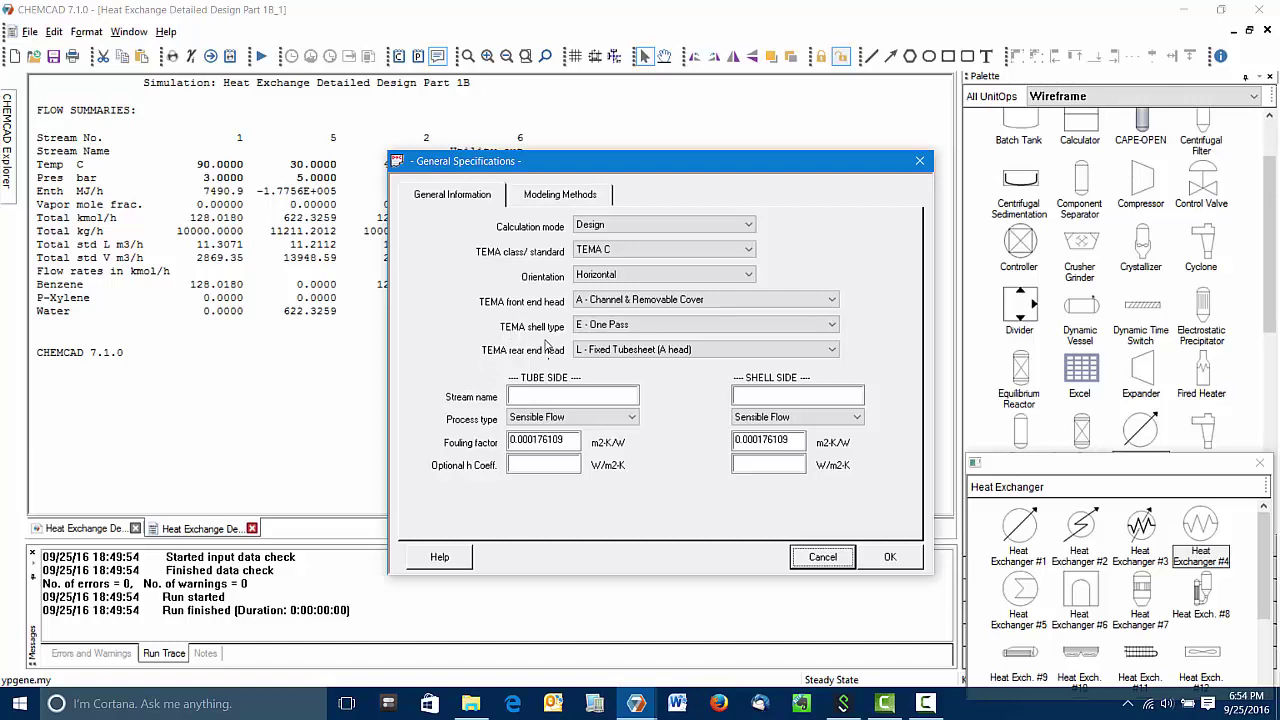
click(583, 328)
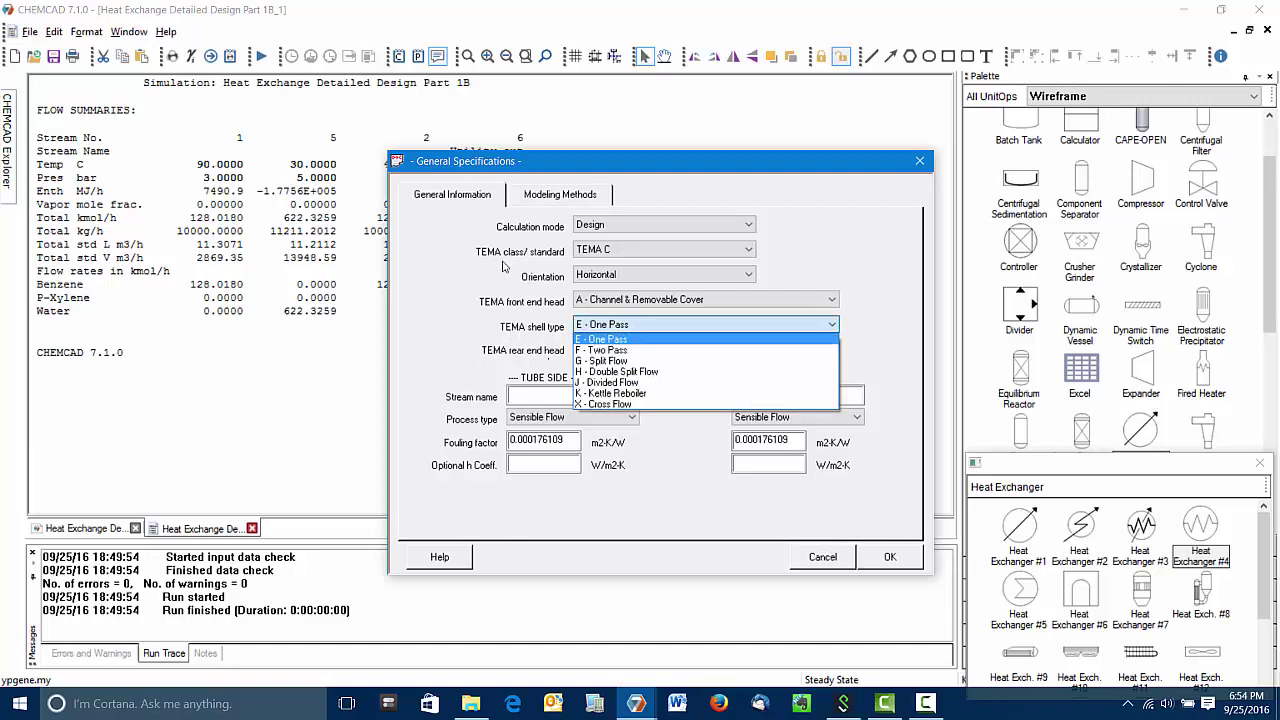
click(630, 350)
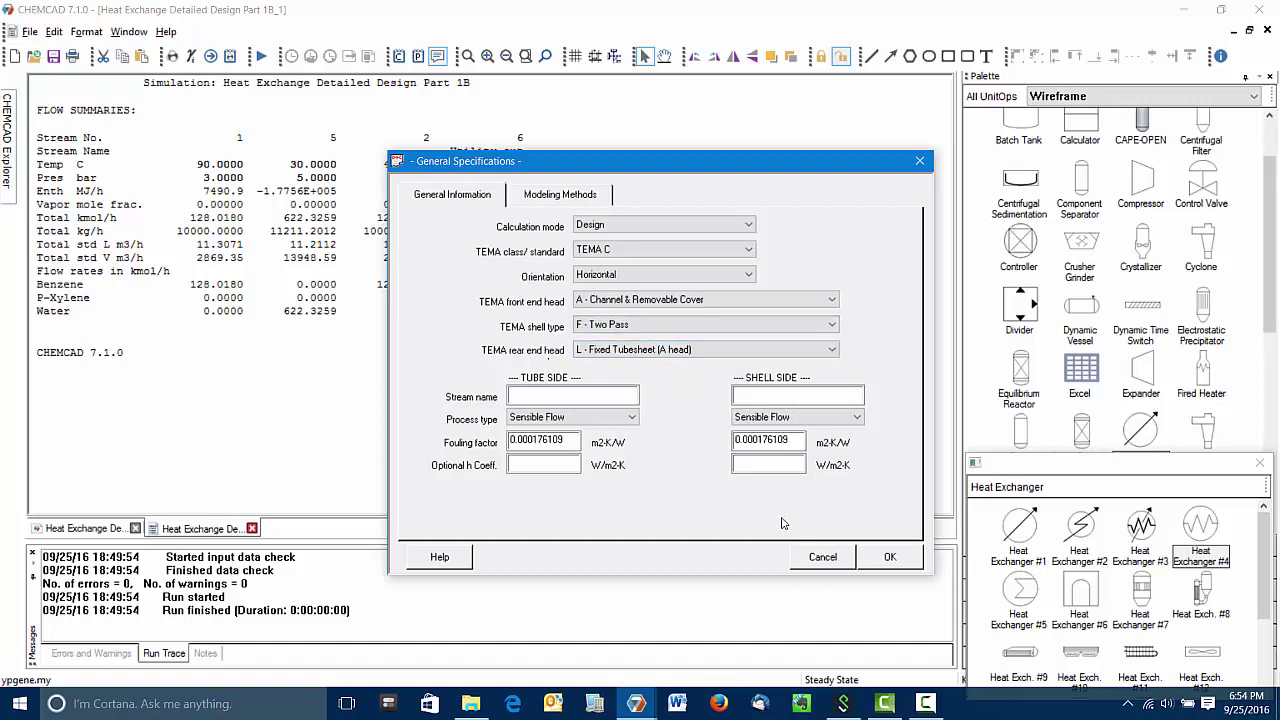
click(884, 559)
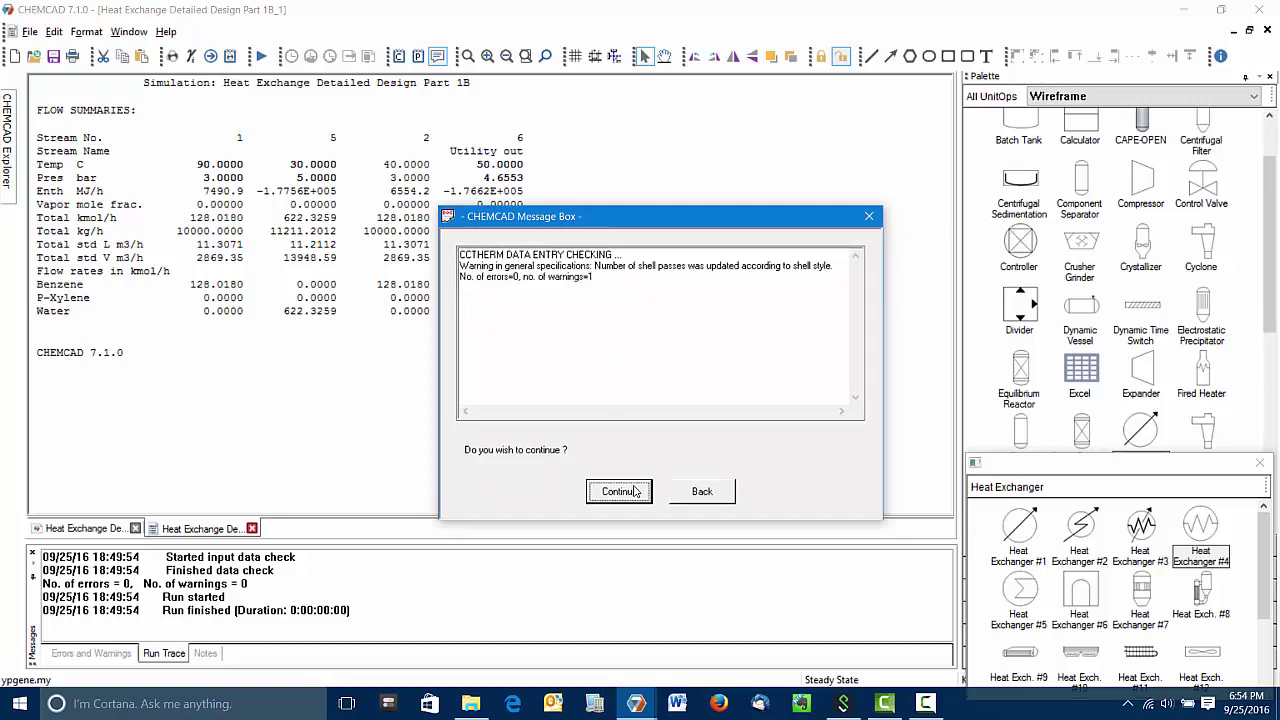
key(Return)
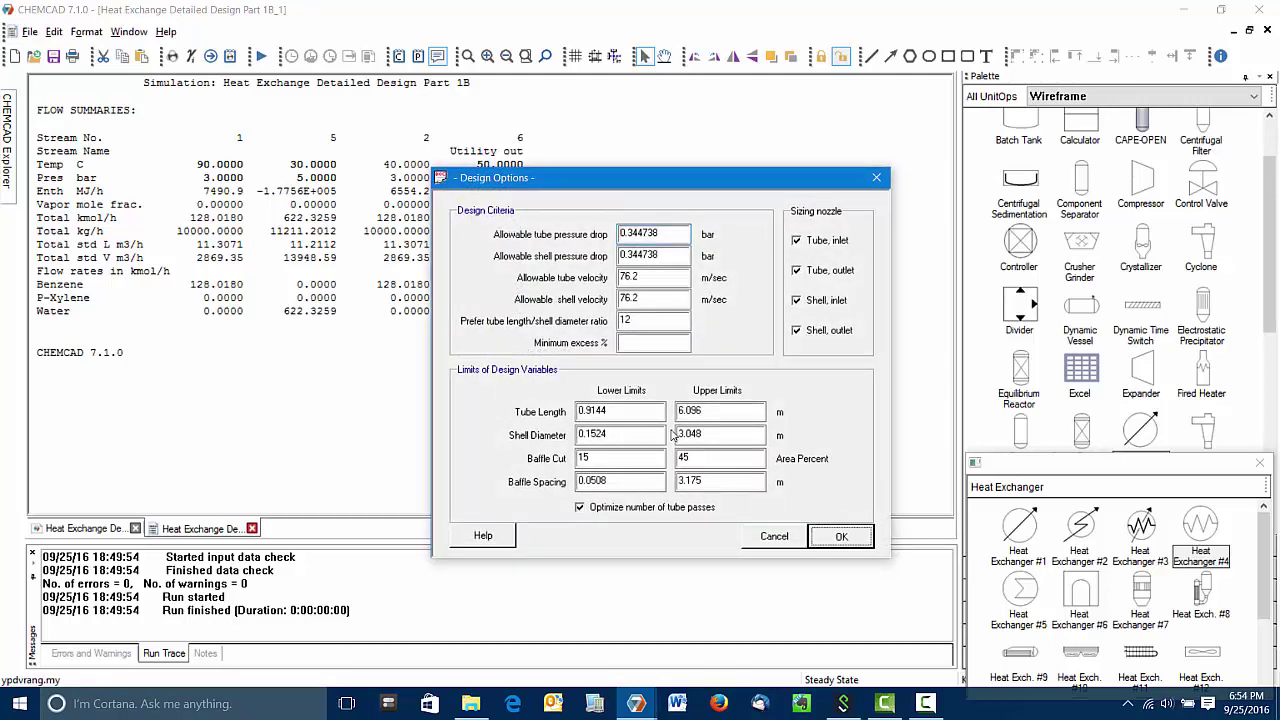
key(Return)
- Recalculate E-100's two-pass design and show its summary: 0.30 m shell, 87 tubes at 4.88 m
click(670, 333)
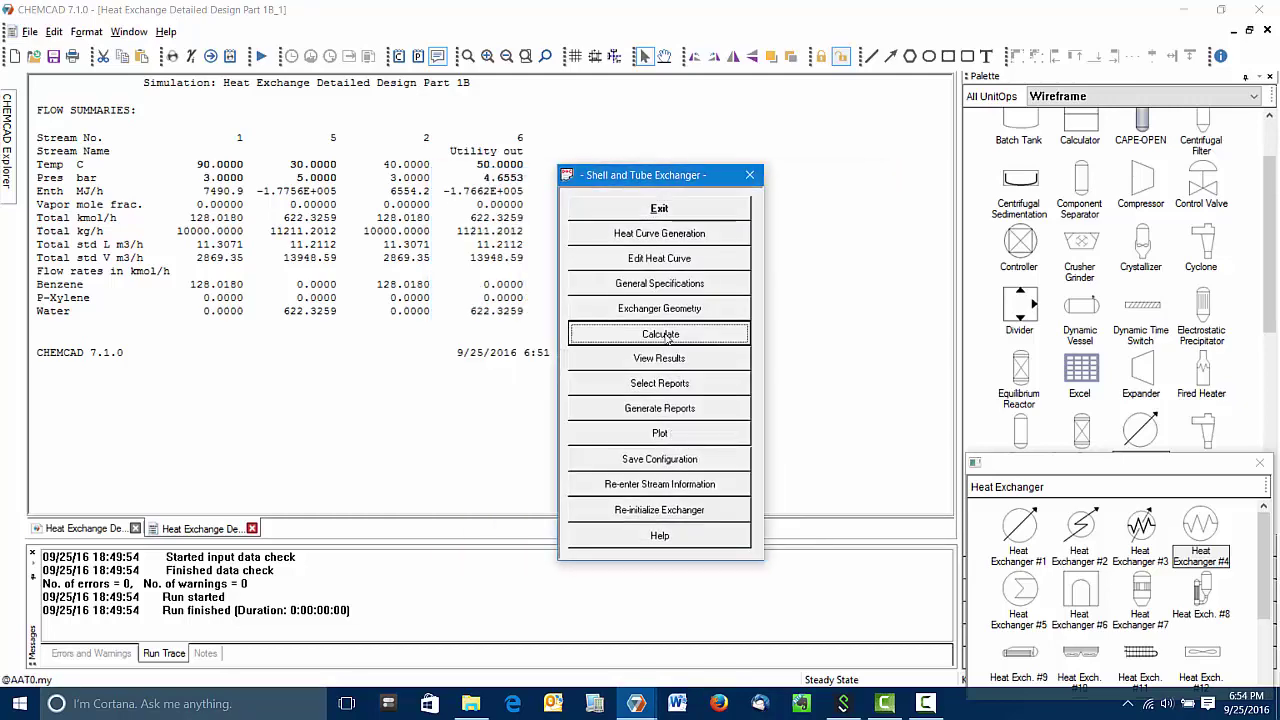
key(Return)
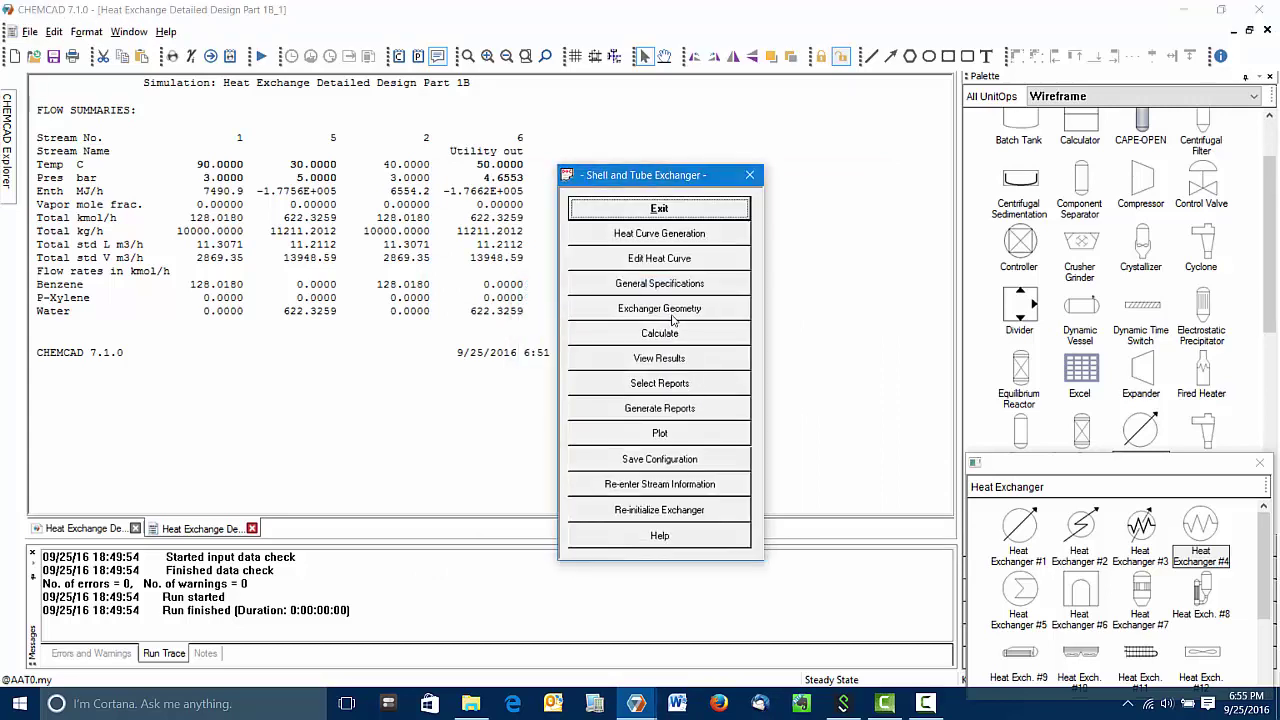
click(656, 360)
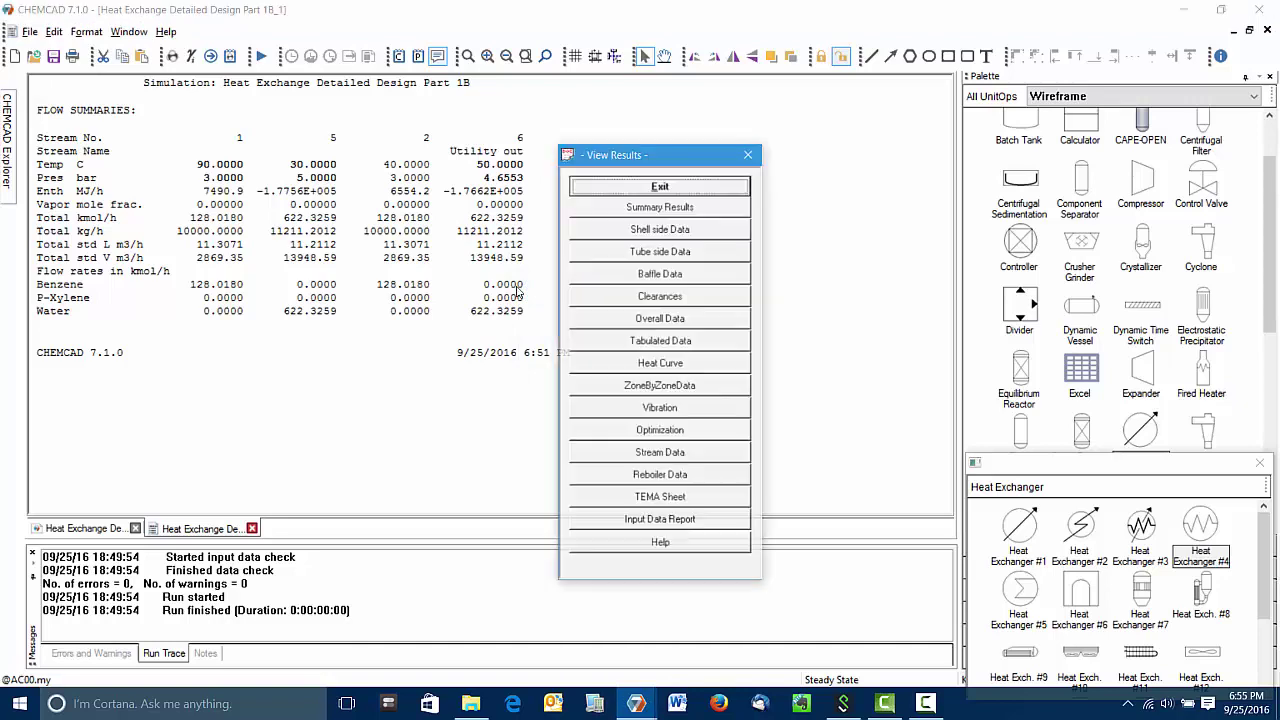
click(641, 206)
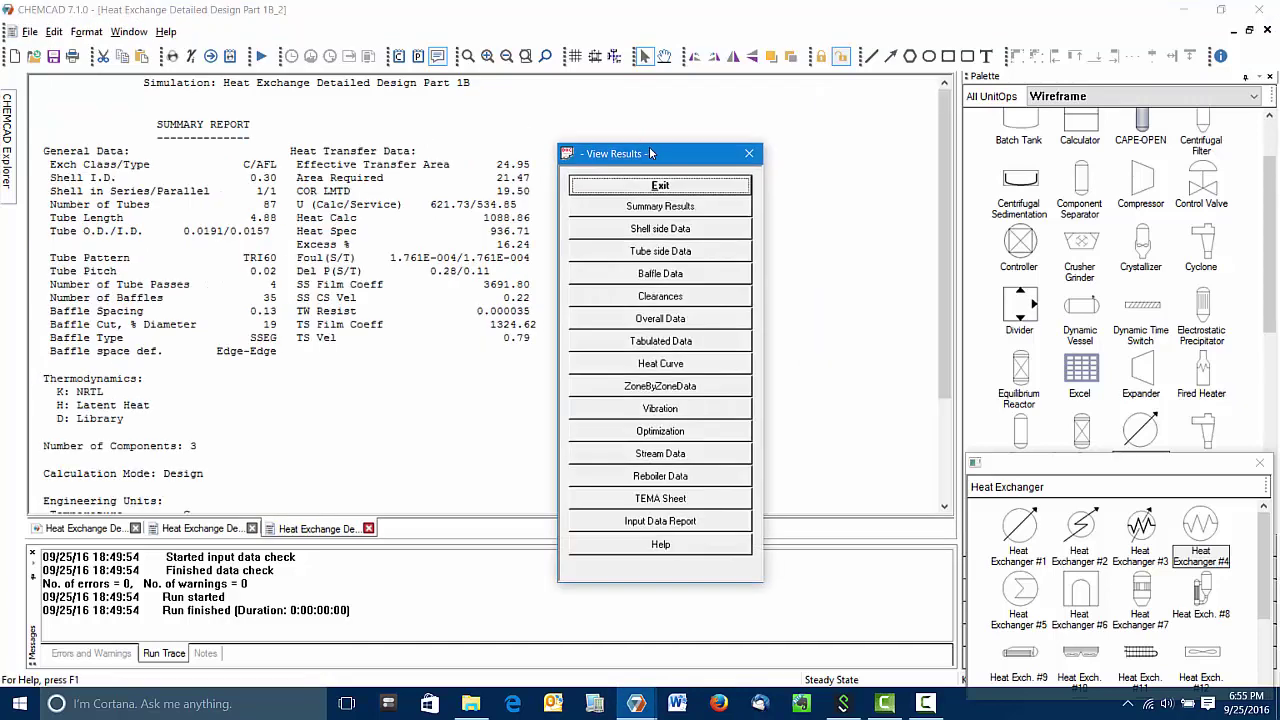
drag(650, 153, 740, 80)
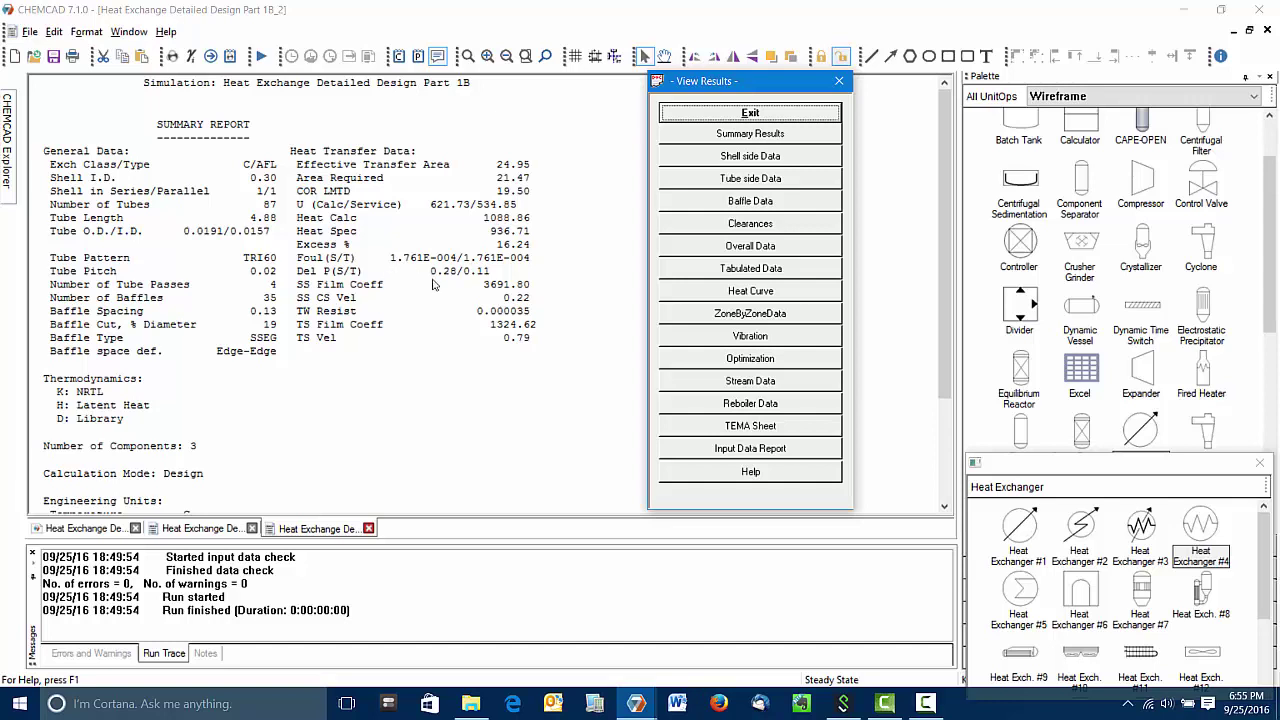
- Review the benzene cooler's TEMA sheet, then exit sizing and save the exchanger changes
click(735, 426)
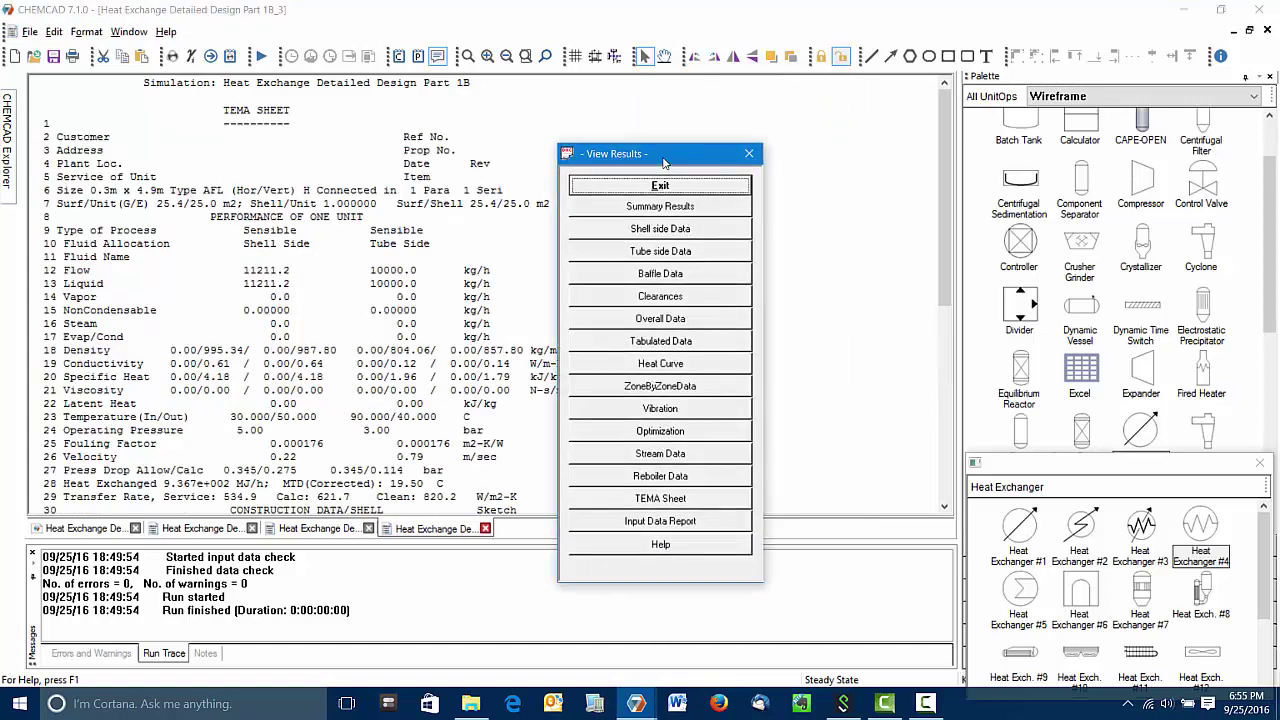
drag(665, 155, 801, 108)
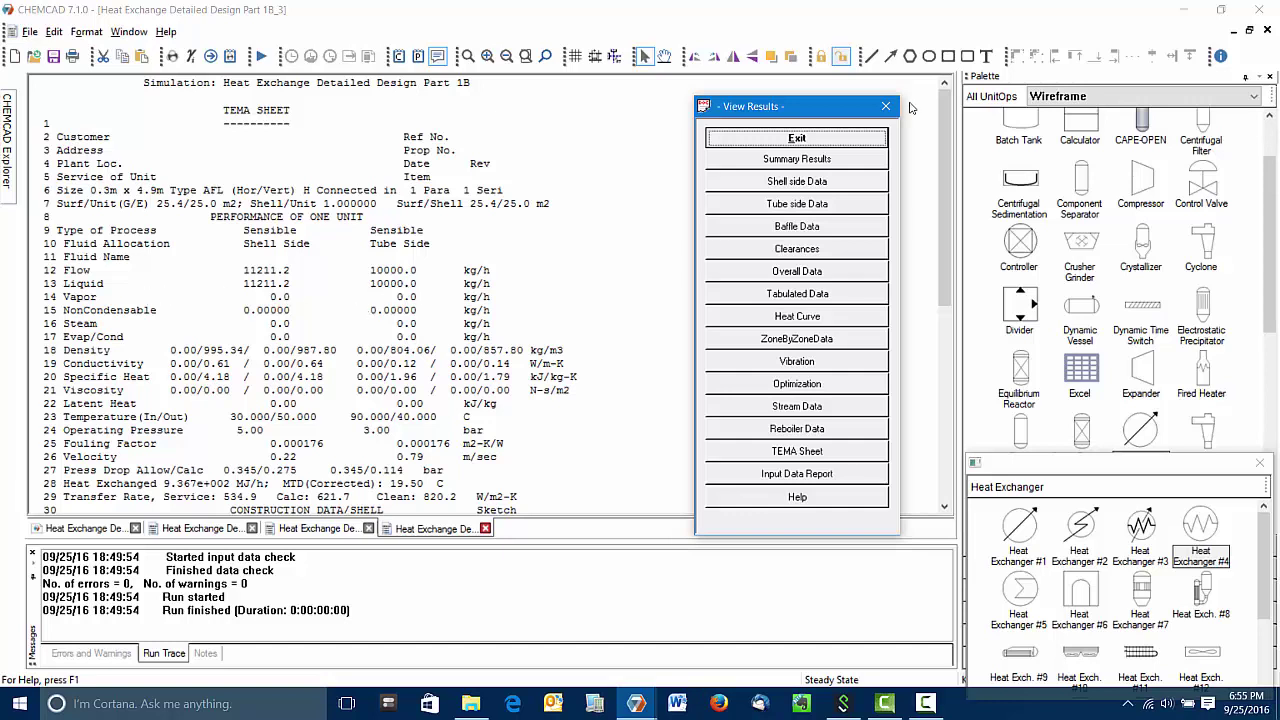
click(830, 142)
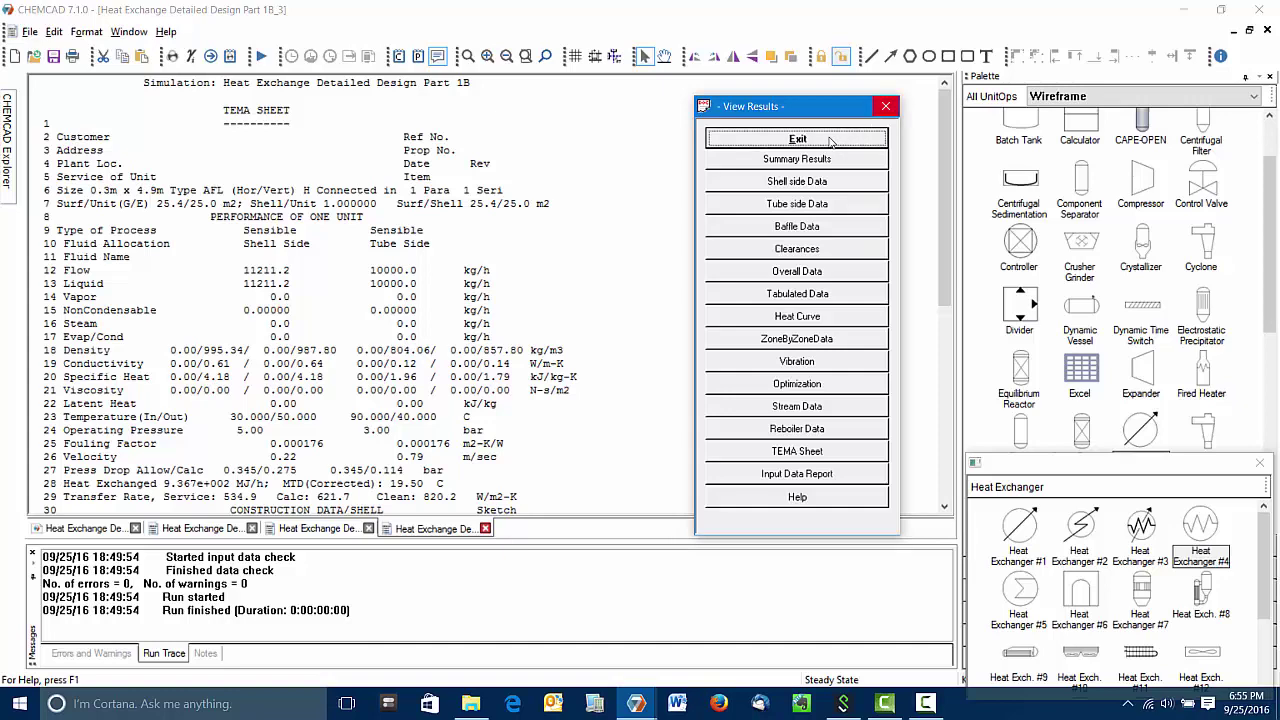
click(668, 206)
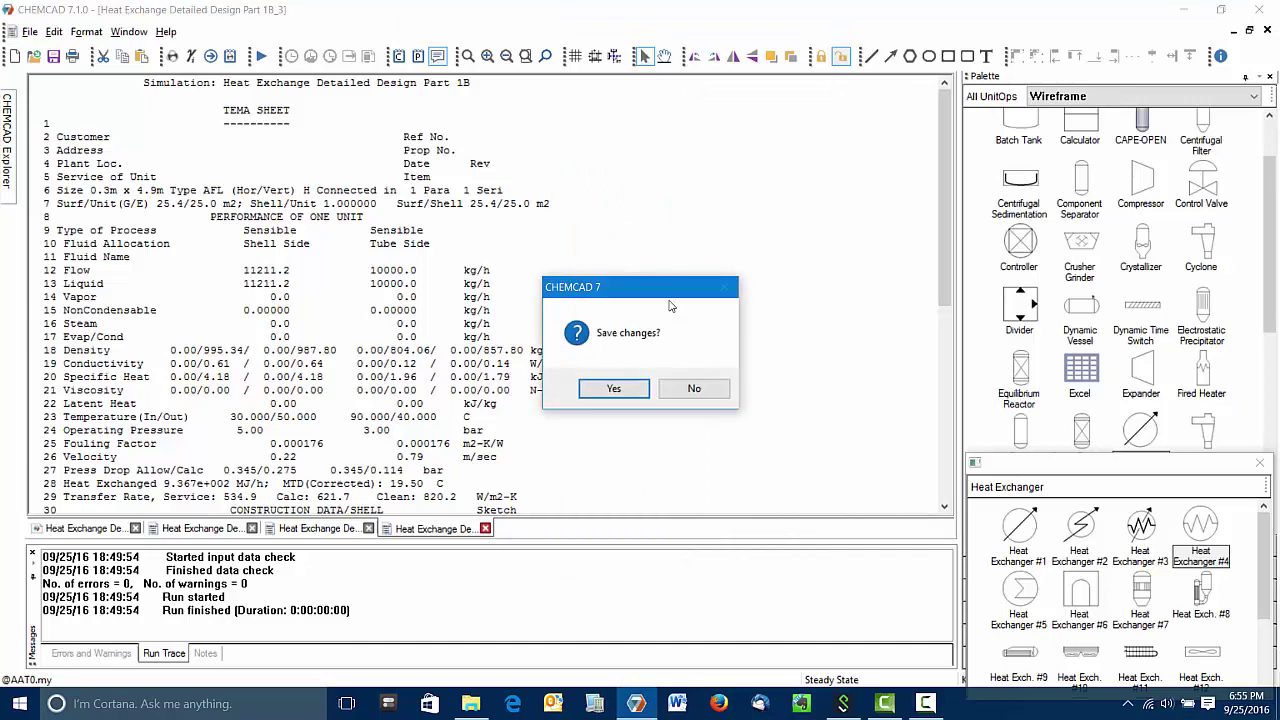
click(637, 389)
- Scroll through the TEMA sheet and close all E-100 report tabs
scroll(575, 398, down, 1)
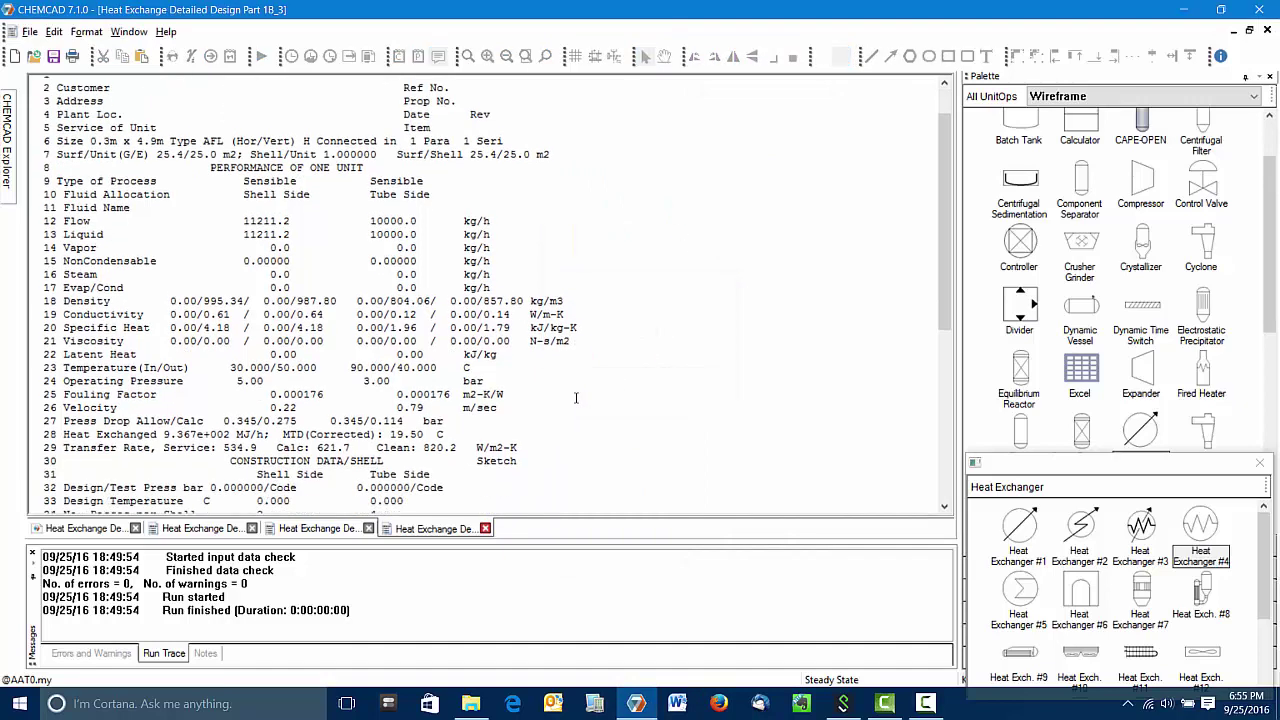
scroll(575, 398, down, 6)
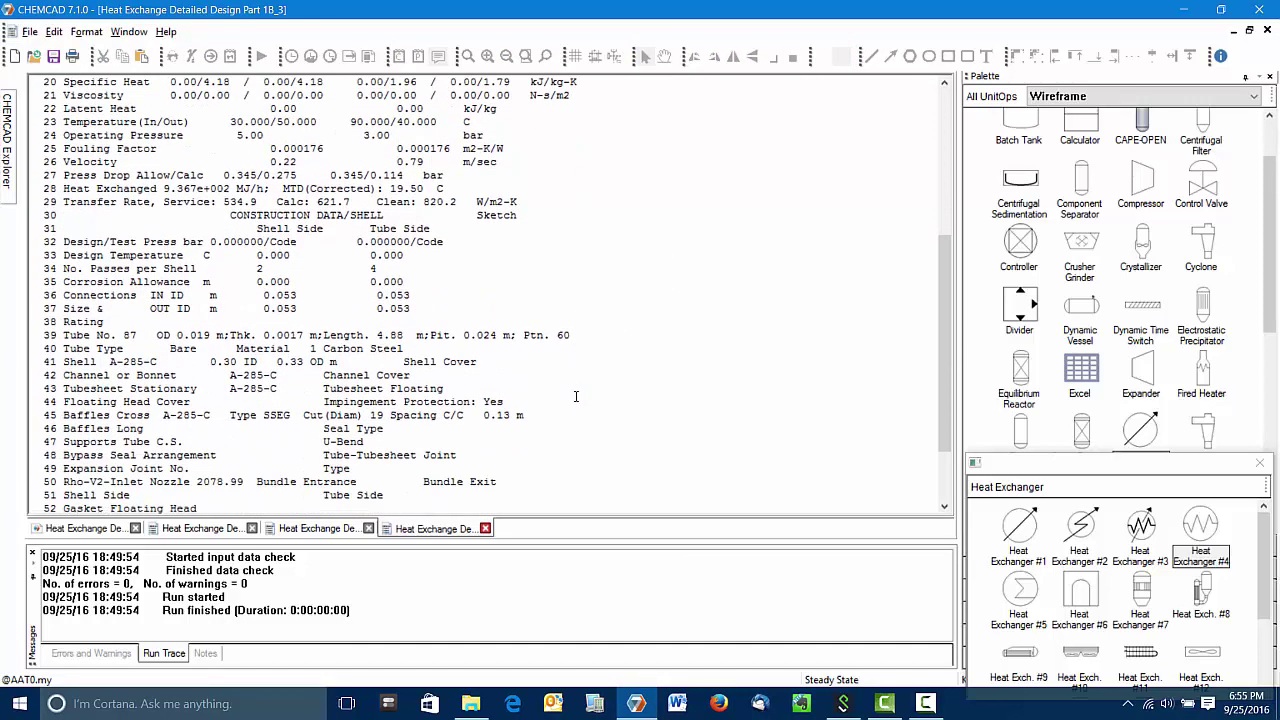
scroll(565, 371, up, 6)
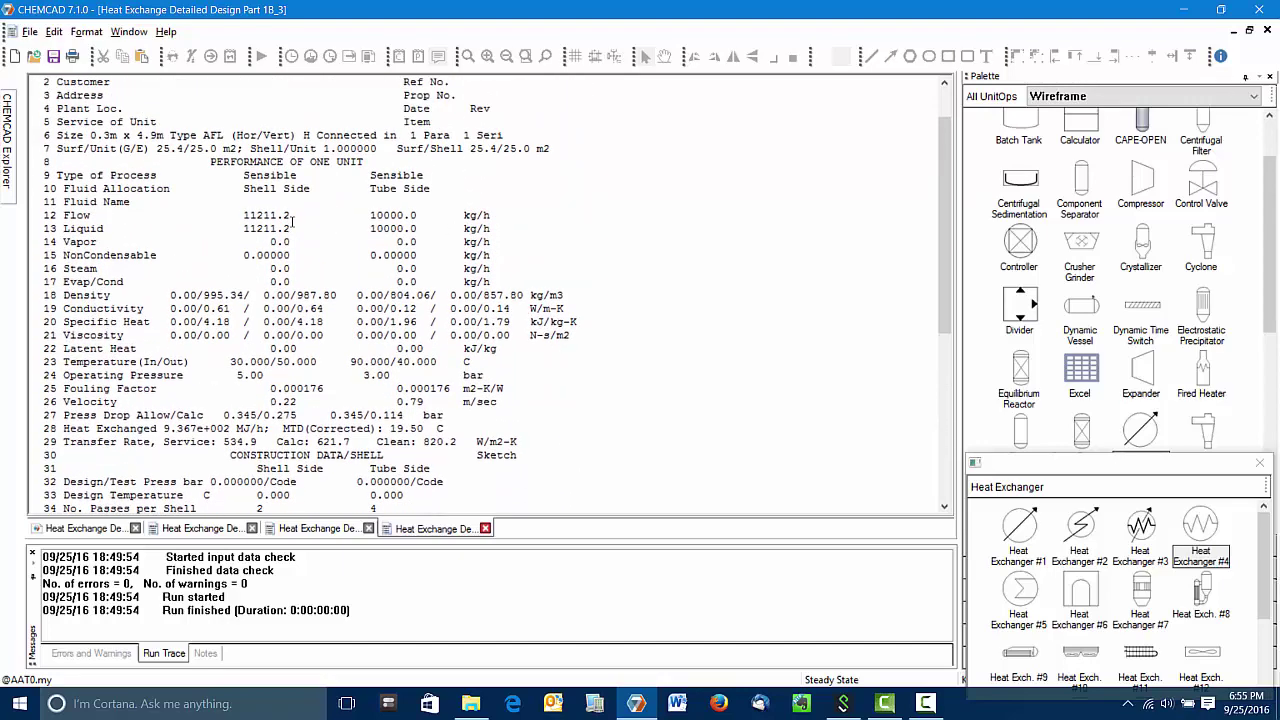
scroll(258, 332, down, 8)
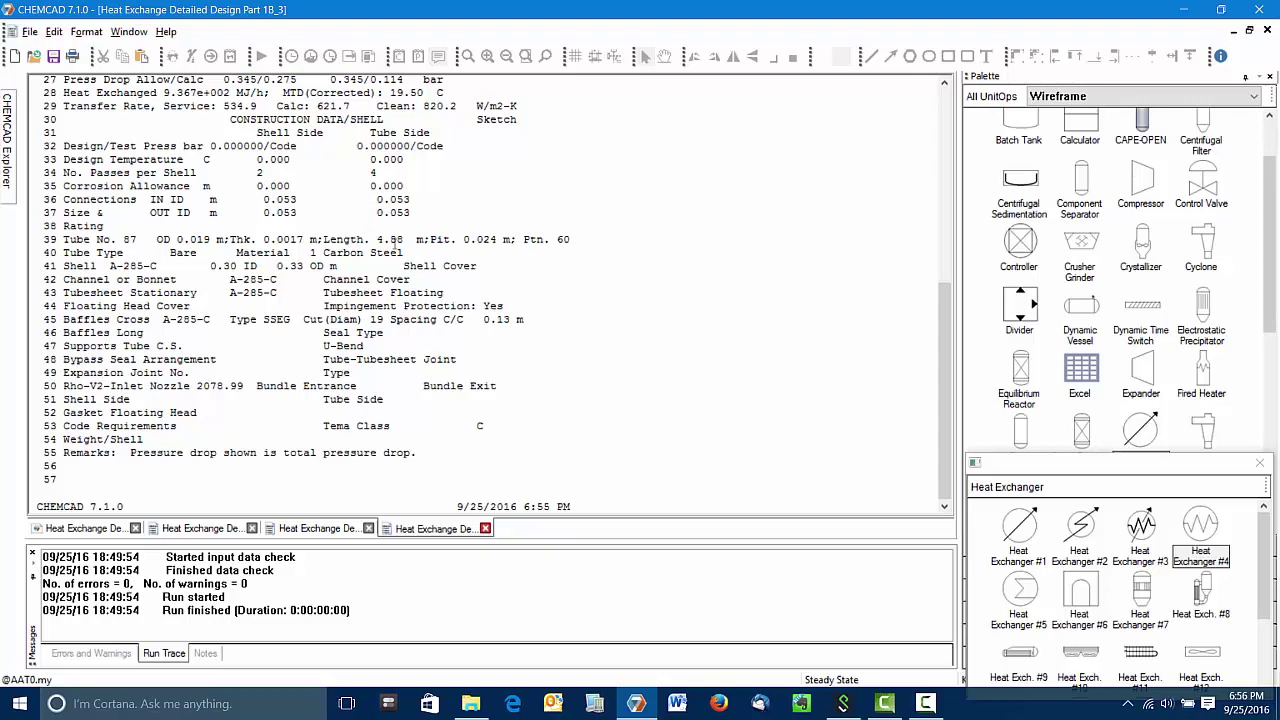
scroll(634, 360, up, 1)
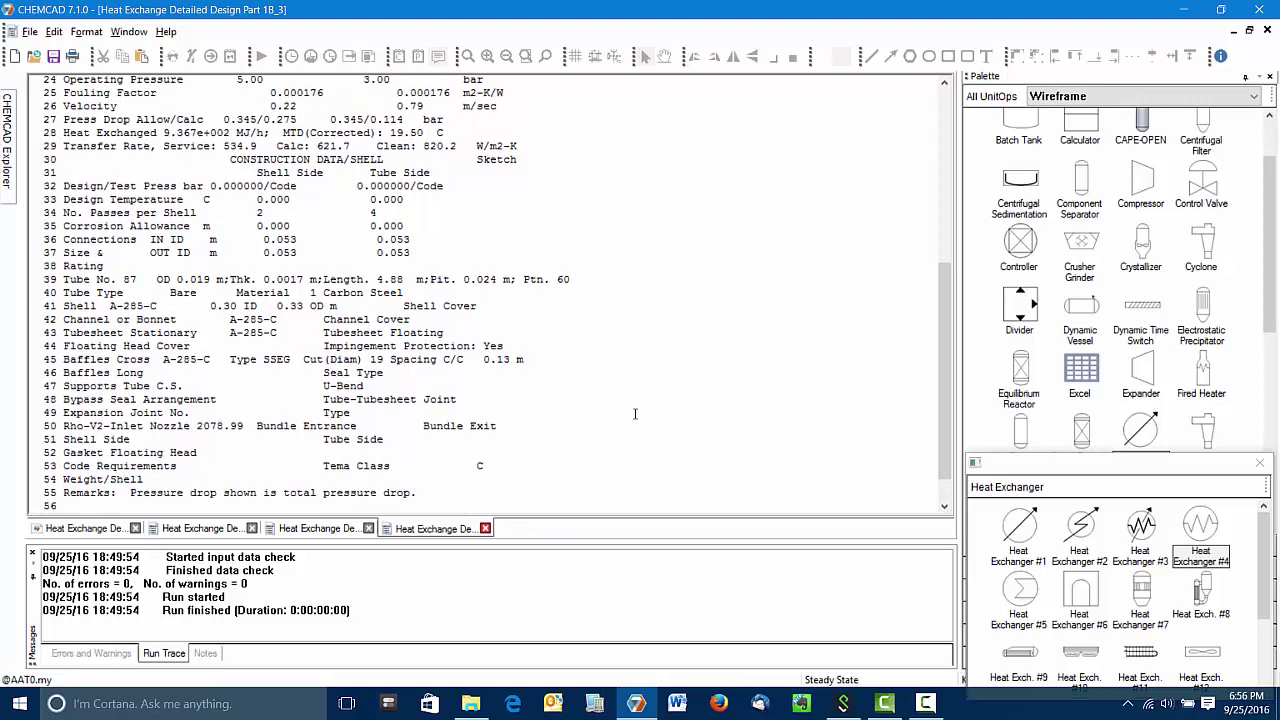
click(252, 528)
click(252, 528)
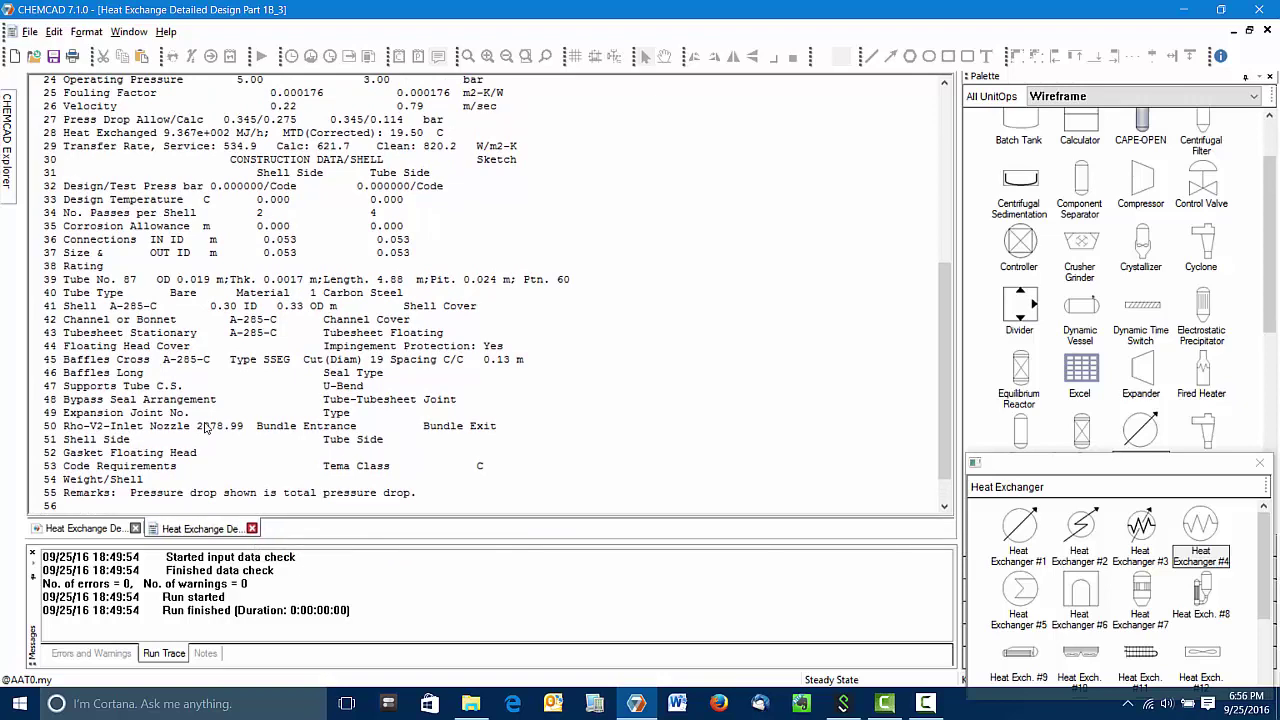
click(252, 528)
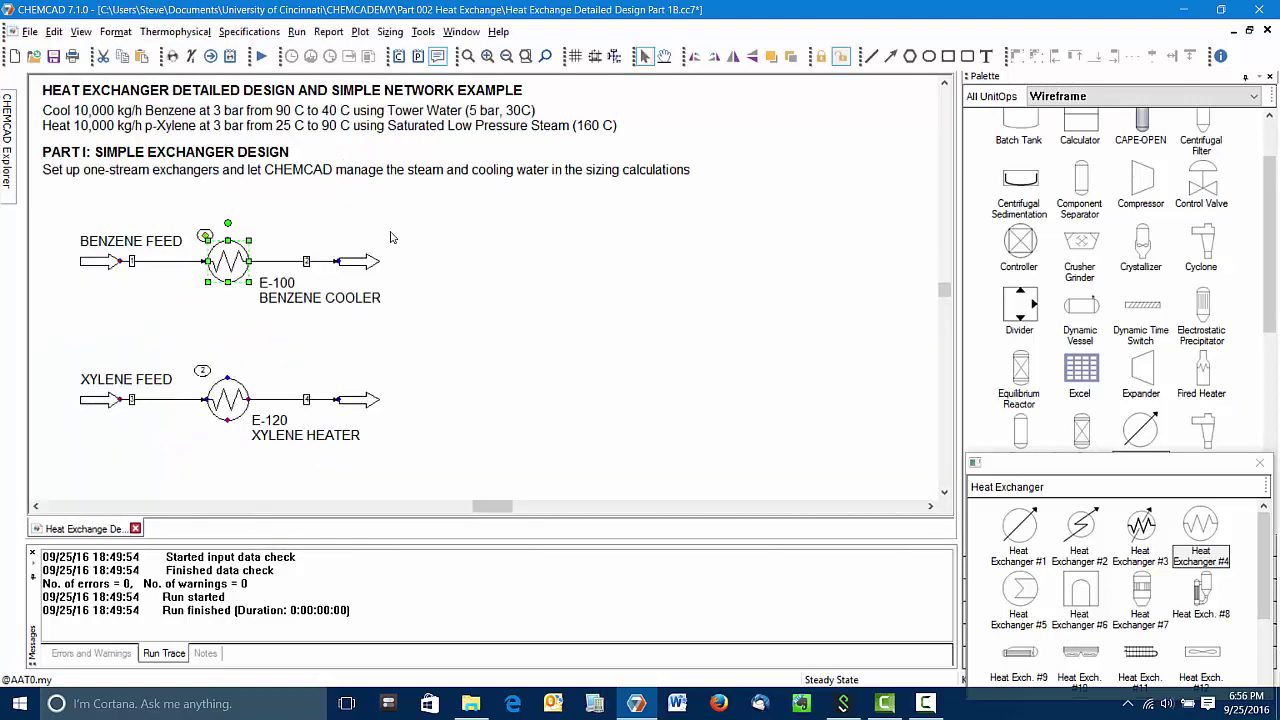
- Start shell-and-tube sizing for the E-120 xylene heater
right_click(232, 400)
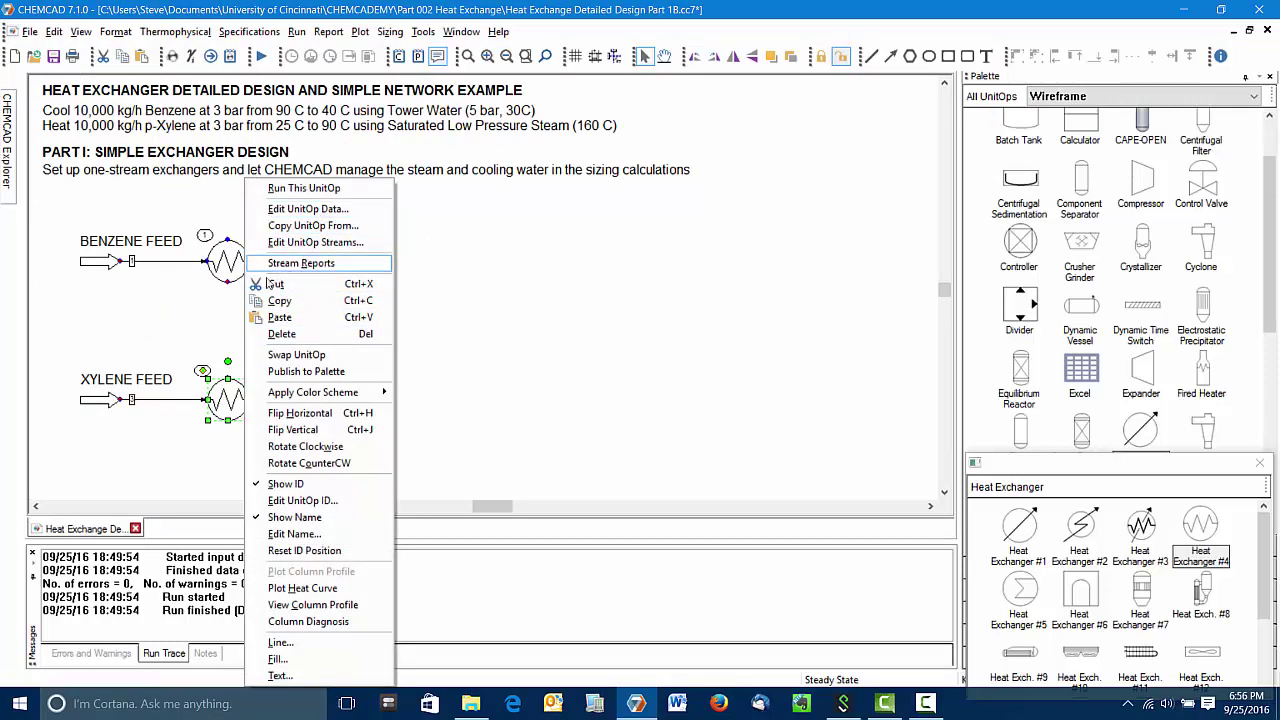
click(150, 344)
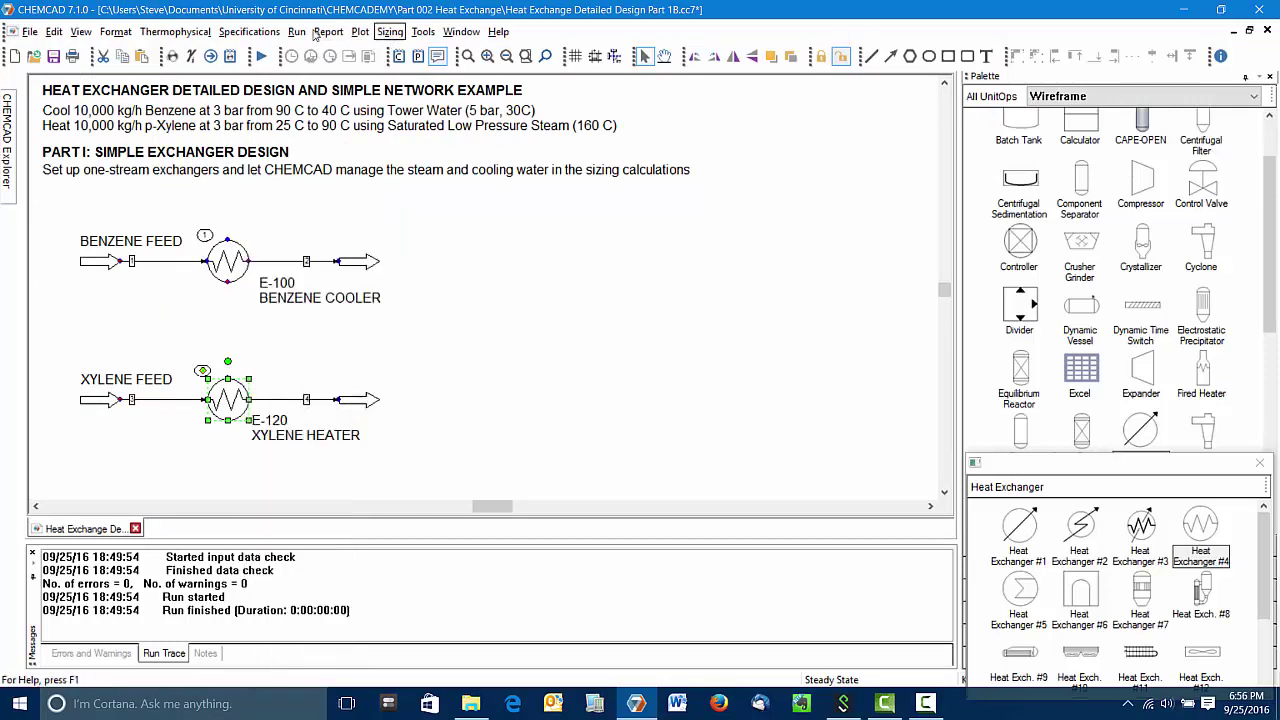
click(390, 31)
mouse_move(434, 67)
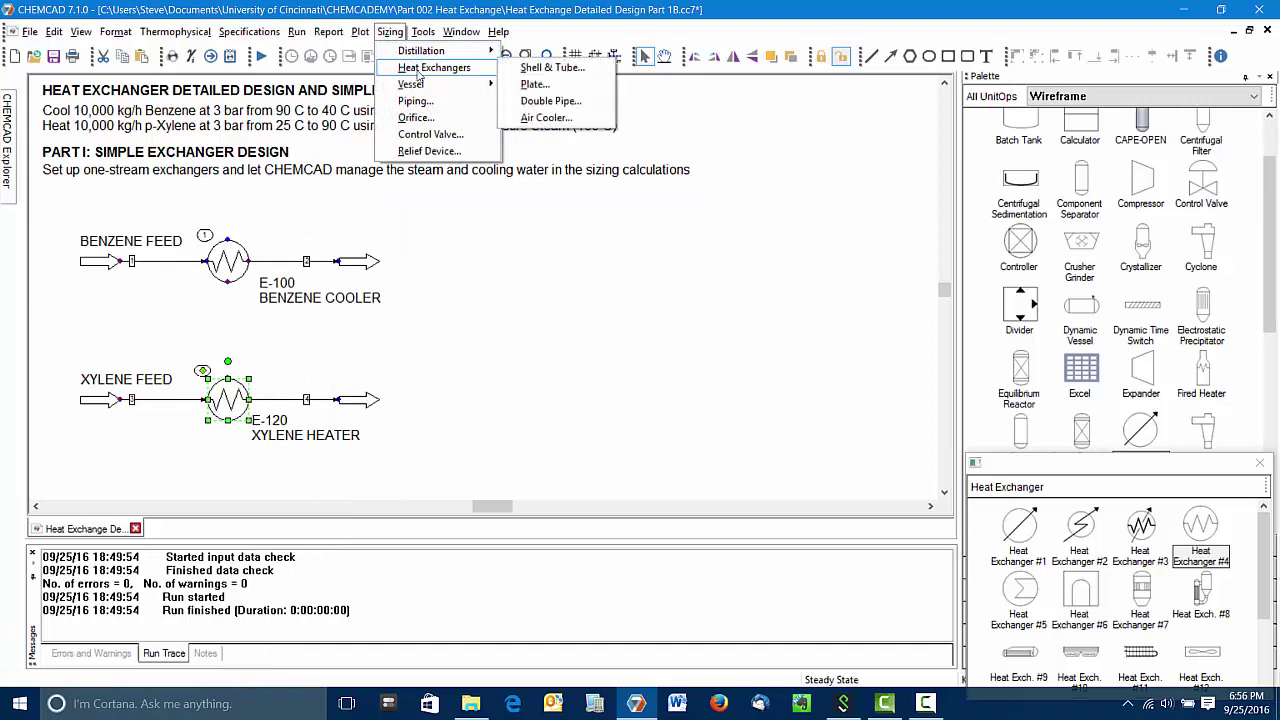
click(523, 67)
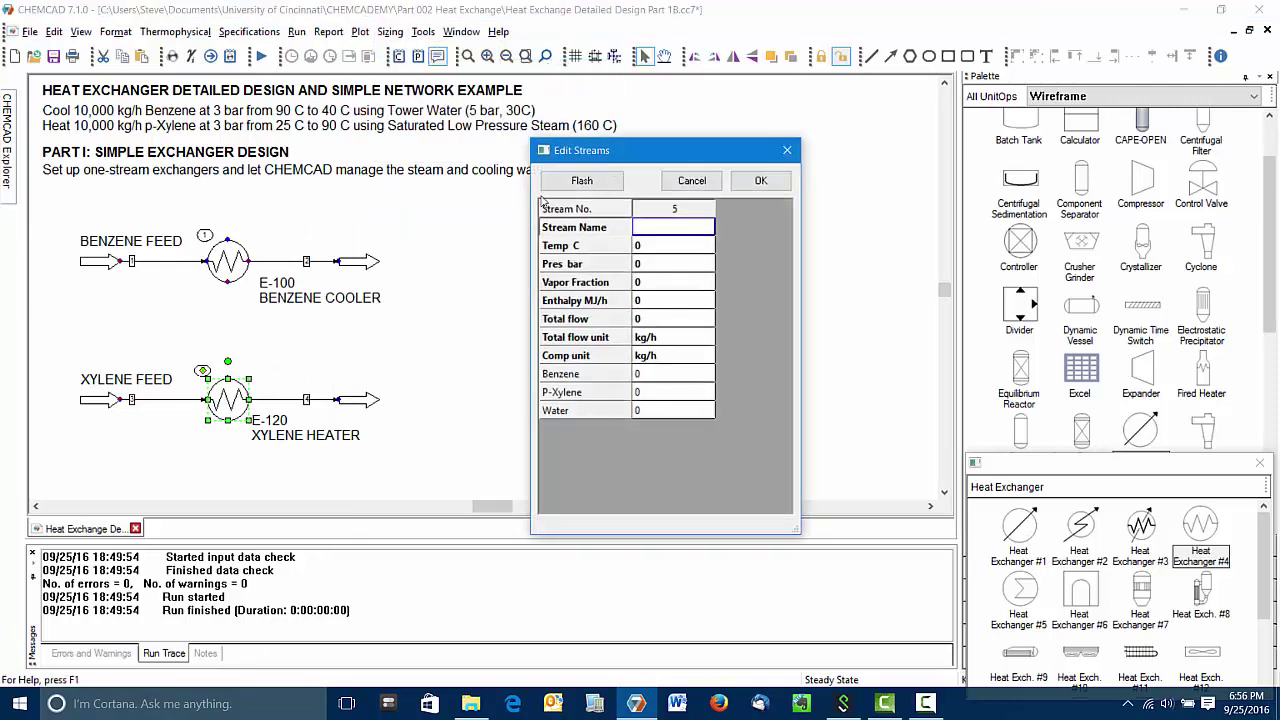
- Define steam stream 5 at 160 °C, vapor fraction 1, water 100 kg/h
key(Tab)
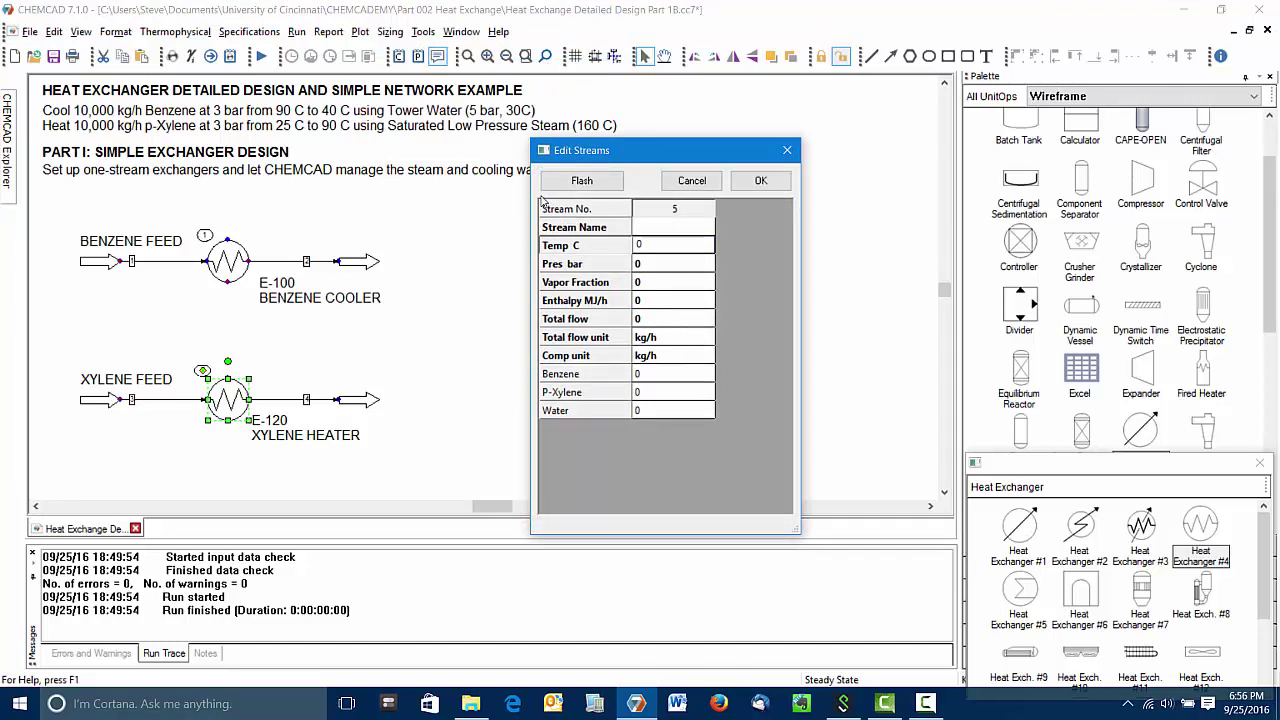
text(160)
key(Tab)
key(Tab)
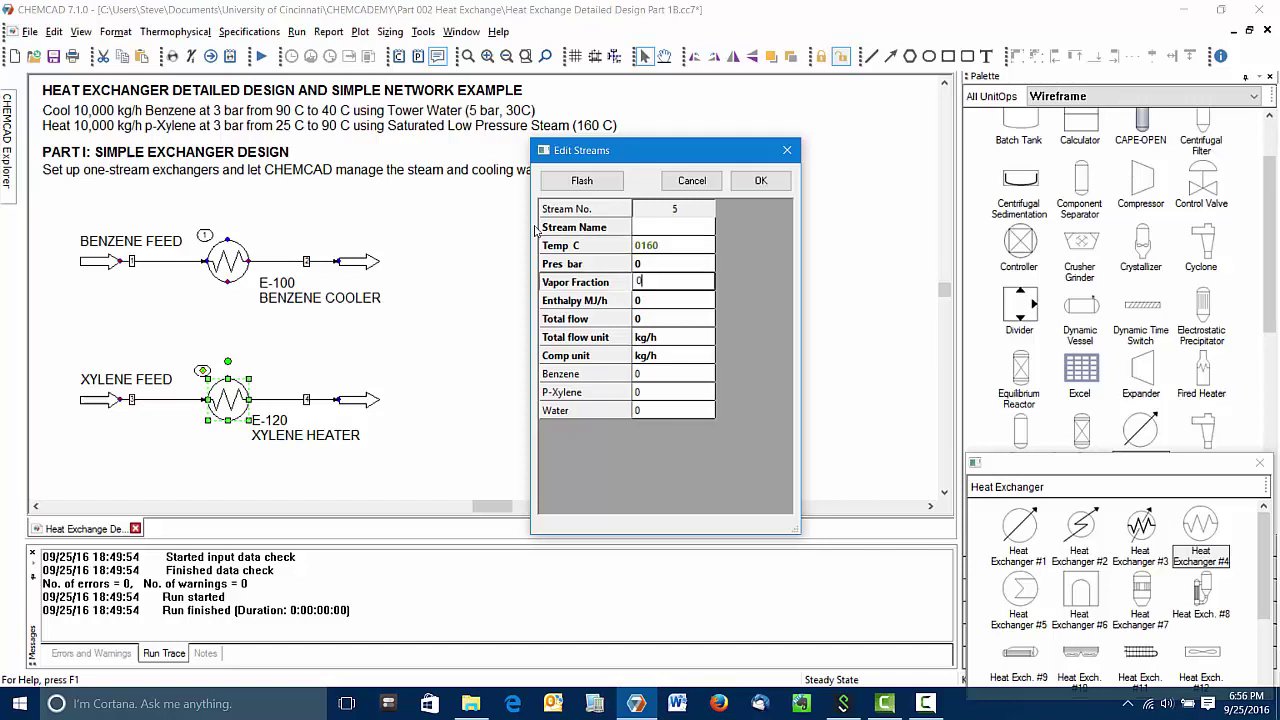
key(BackSpace)
text(1)
click(667, 410)
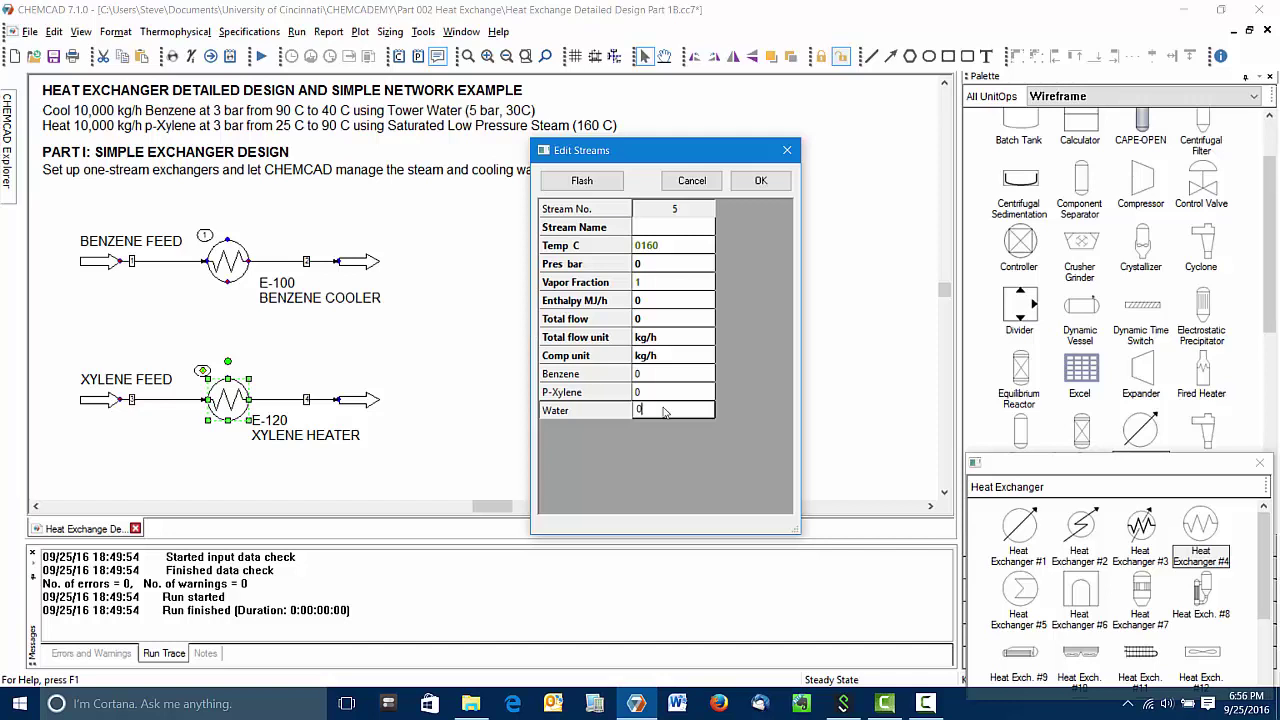
text(100)
click(761, 181)
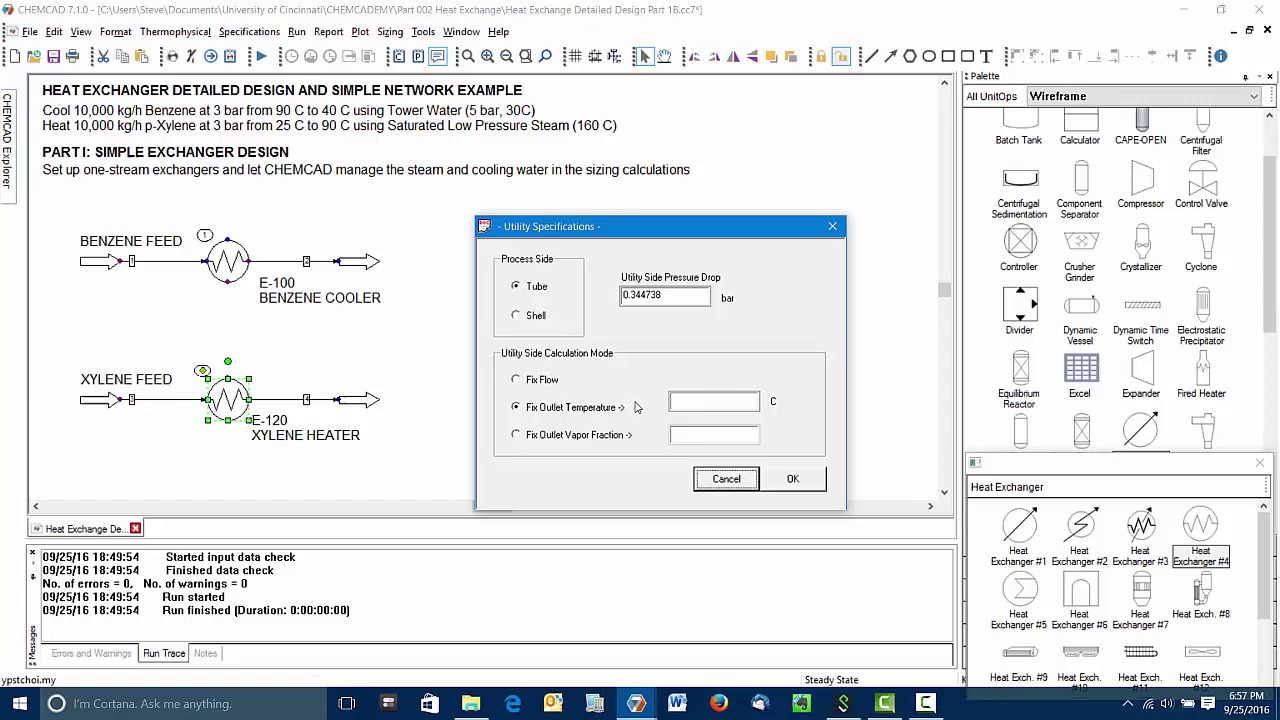
- Fix the steam utility's outlet vapor fraction at .00001
click(518, 437)
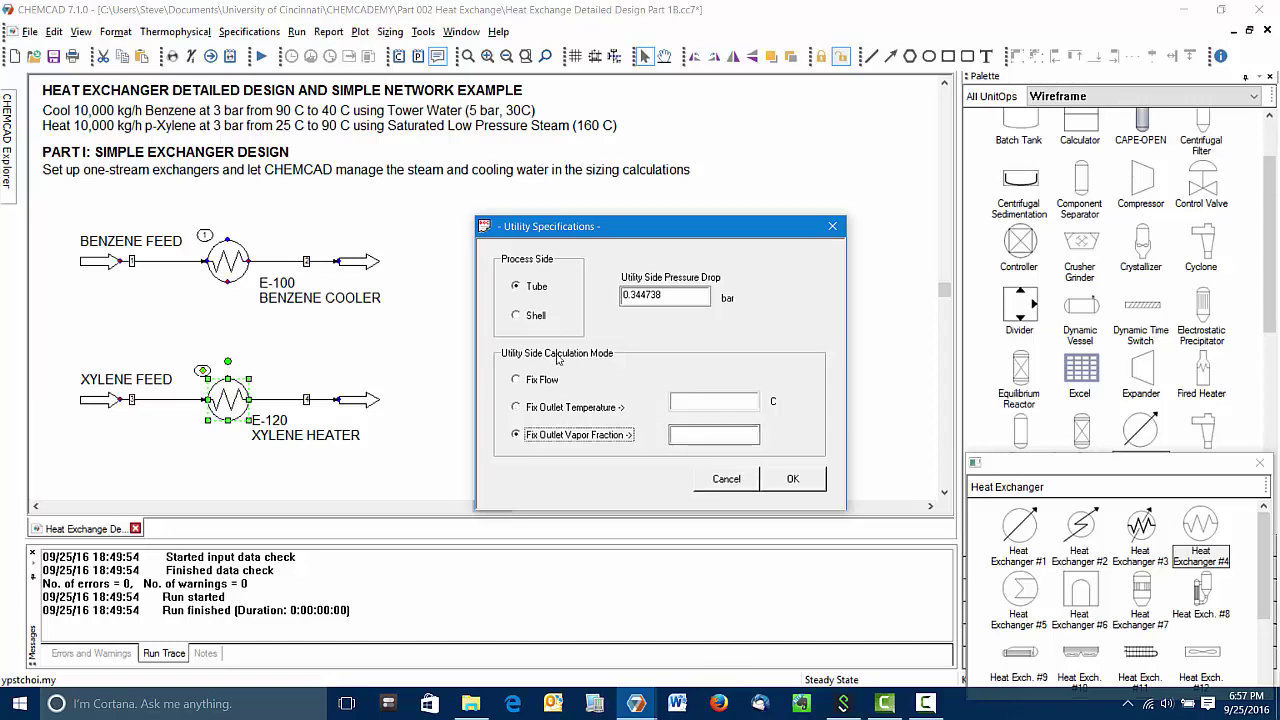
key(Tab)
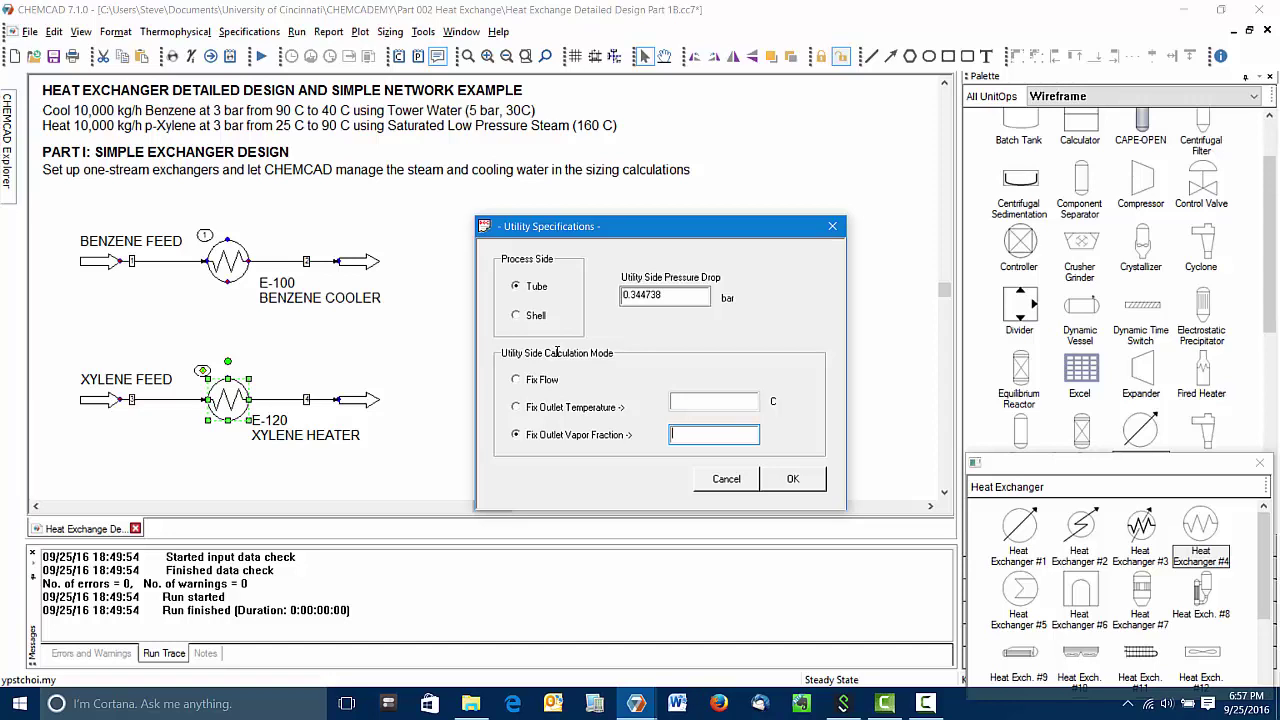
text(.00001)
- Accept the utility and heat curve parameters, view E-120's heat curve plot, then close it
click(790, 480)
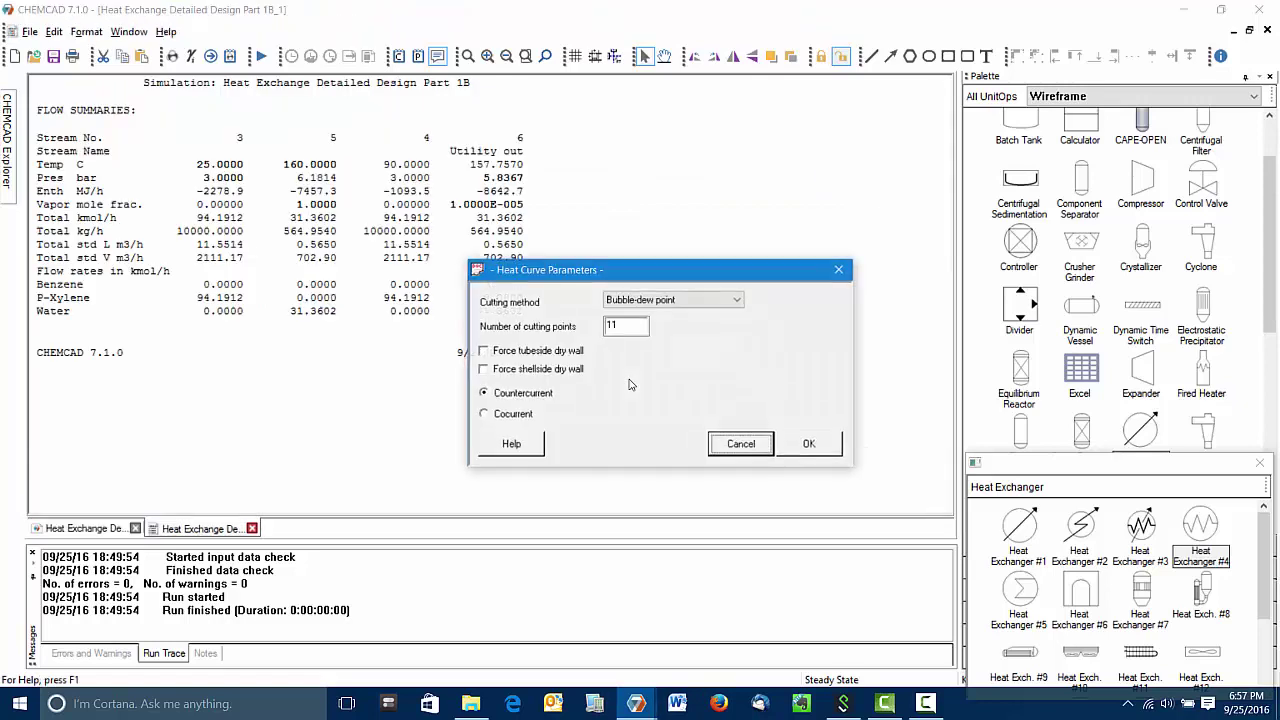
click(804, 444)
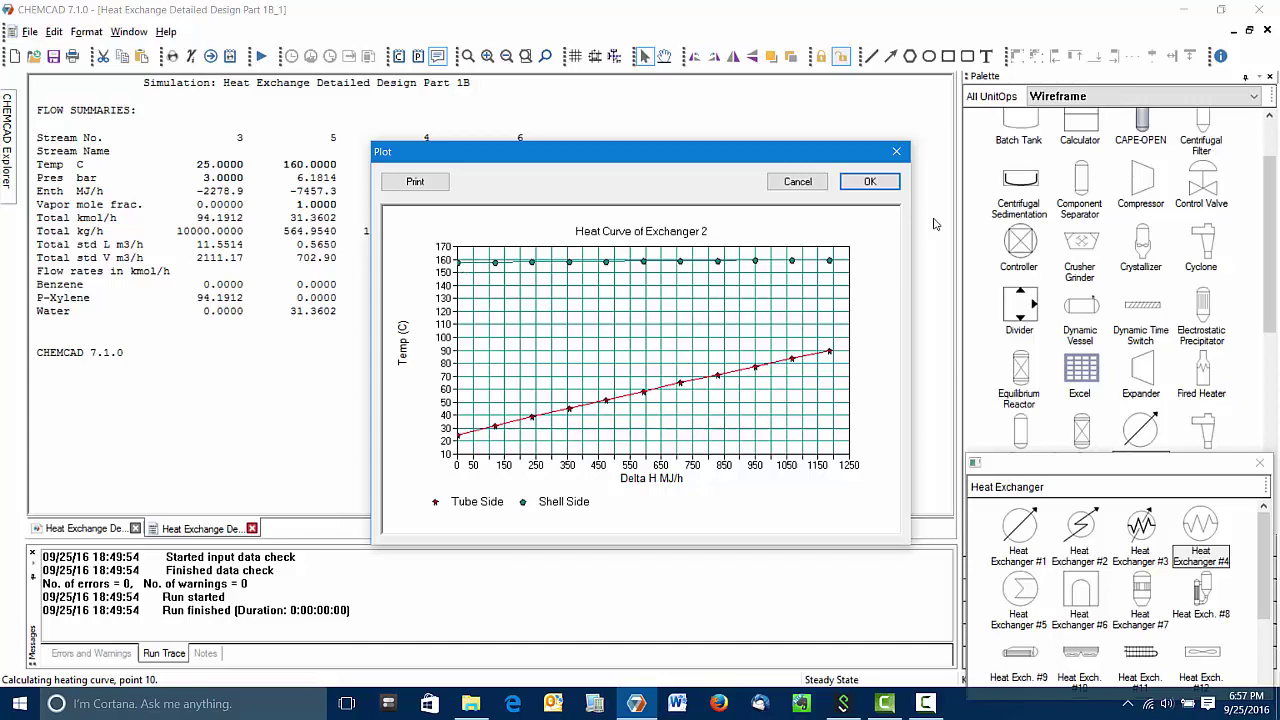
click(857, 182)
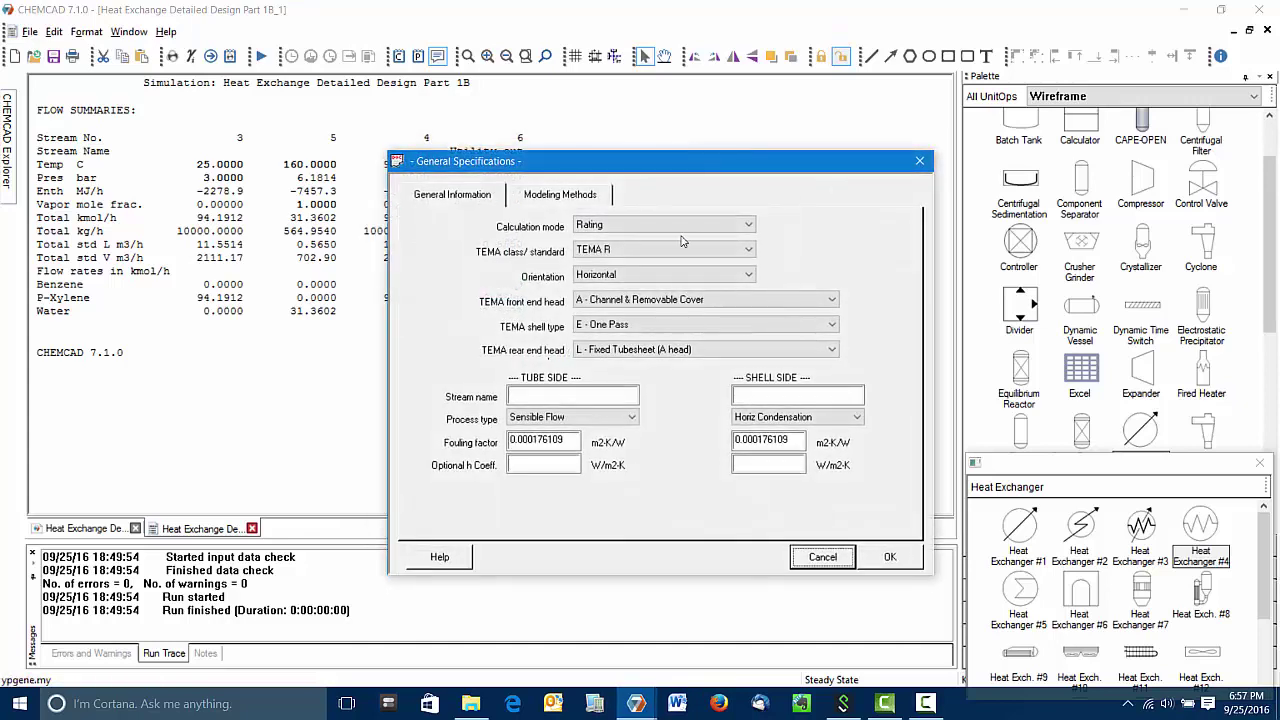
- Switch E-120 to Design mode with TEMA class C and optimised tube passes
click(675, 225)
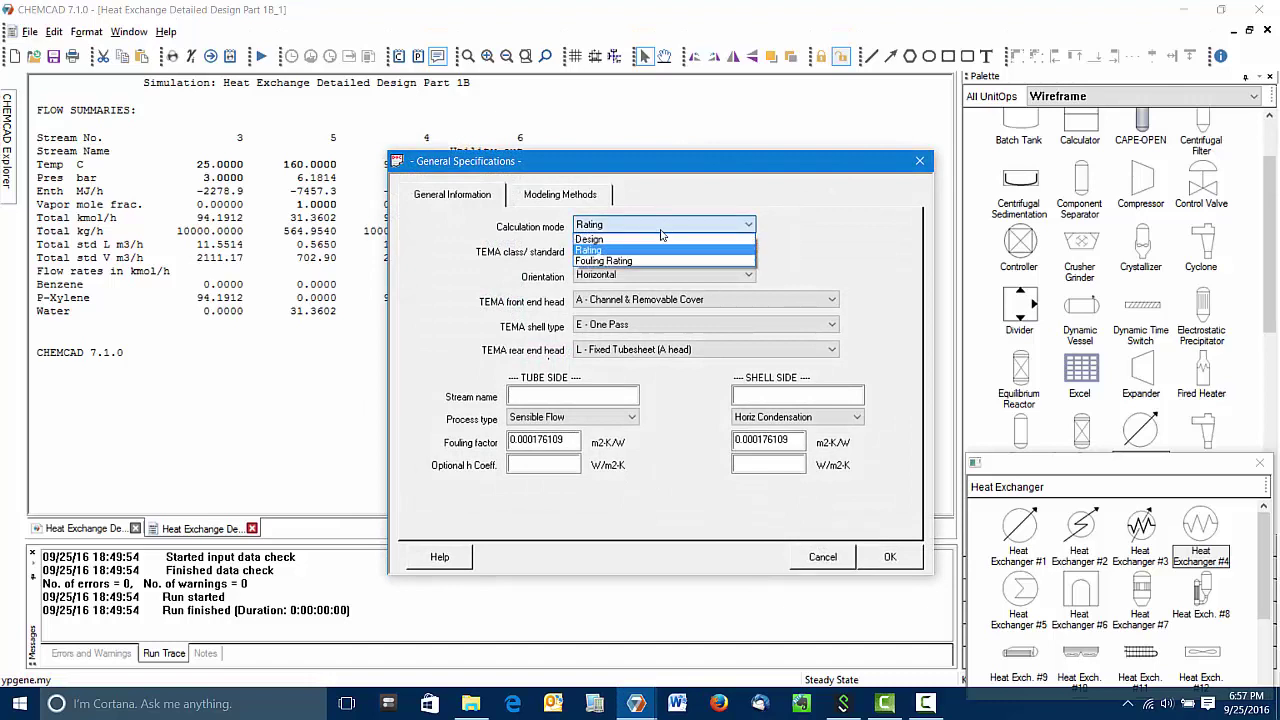
click(660, 239)
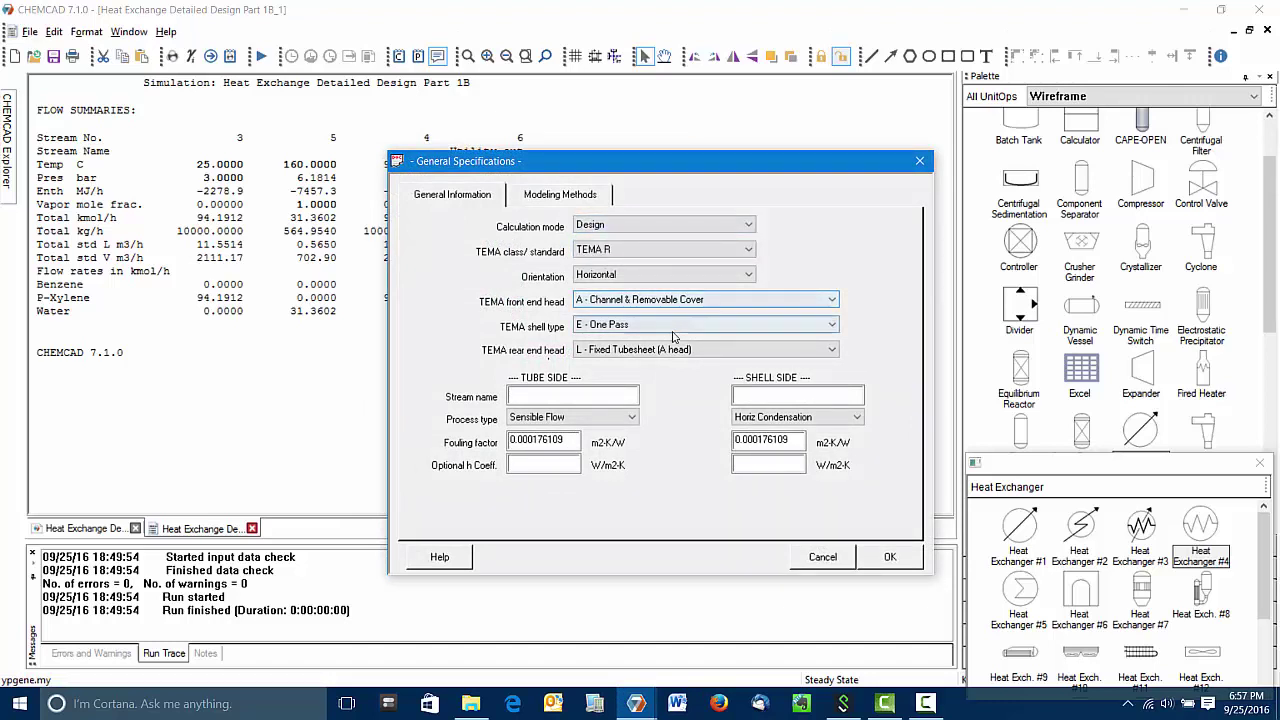
click(636, 252)
click(644, 291)
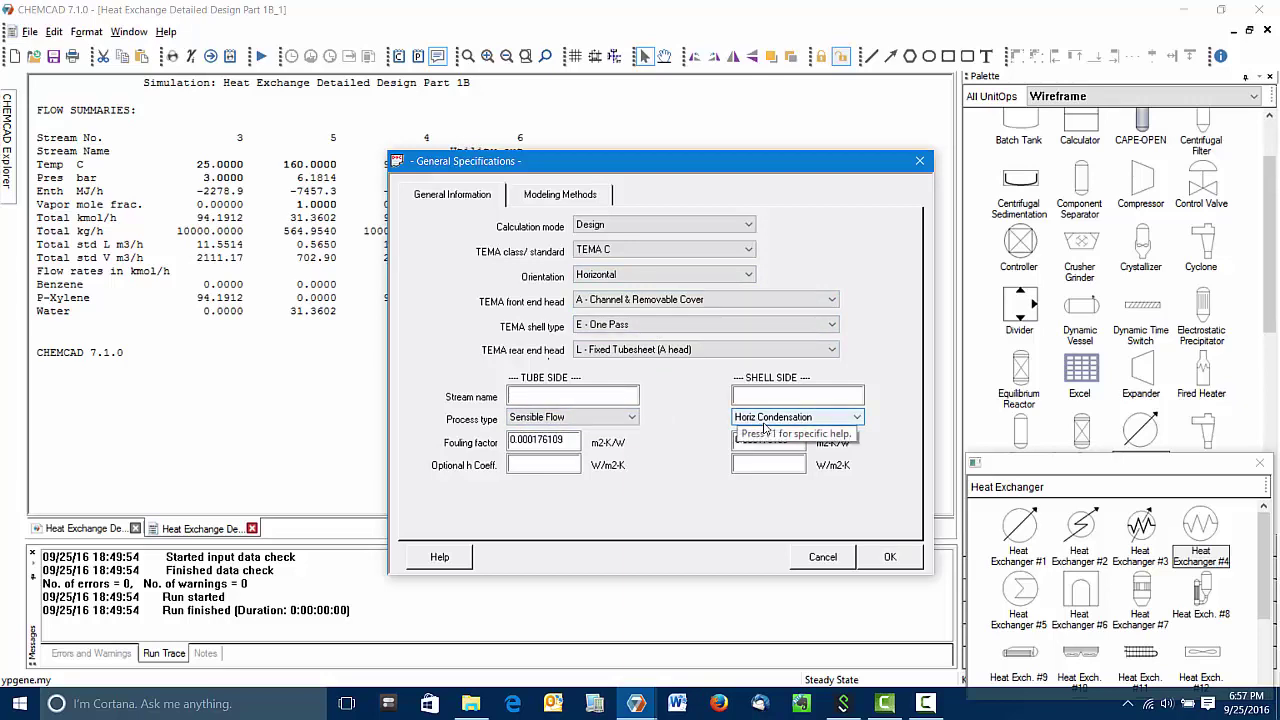
click(862, 557)
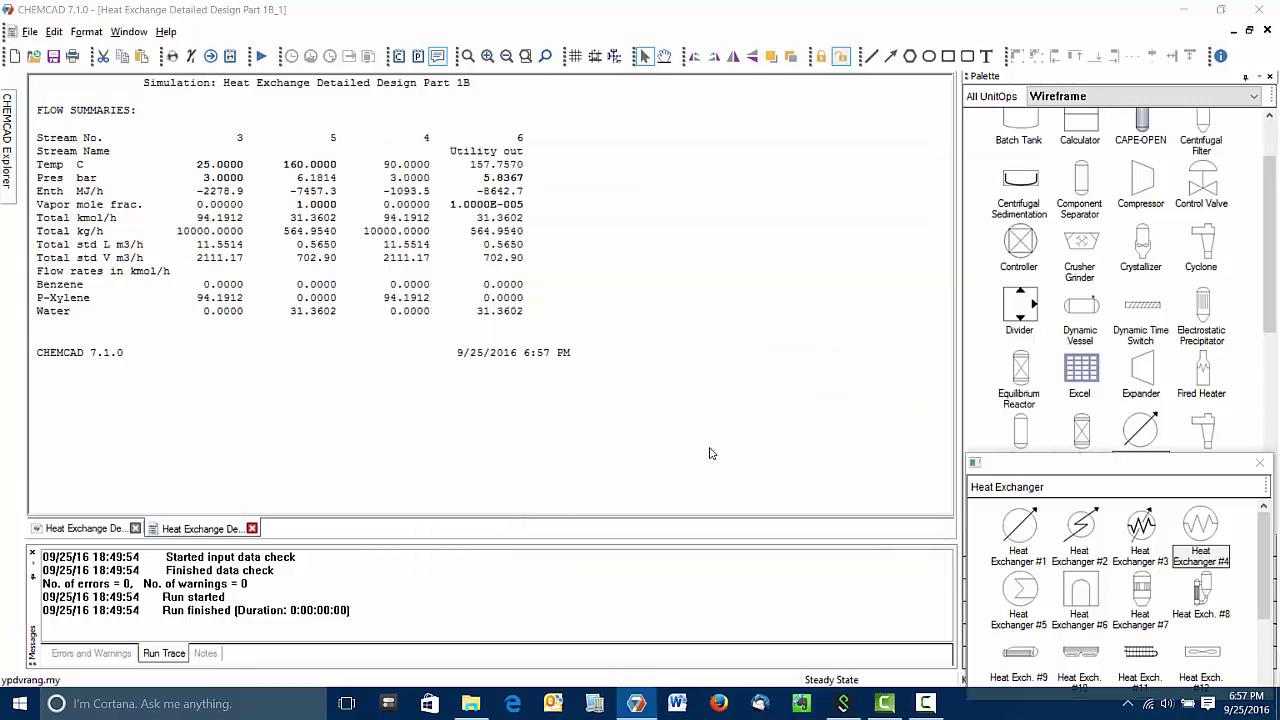
click(588, 508)
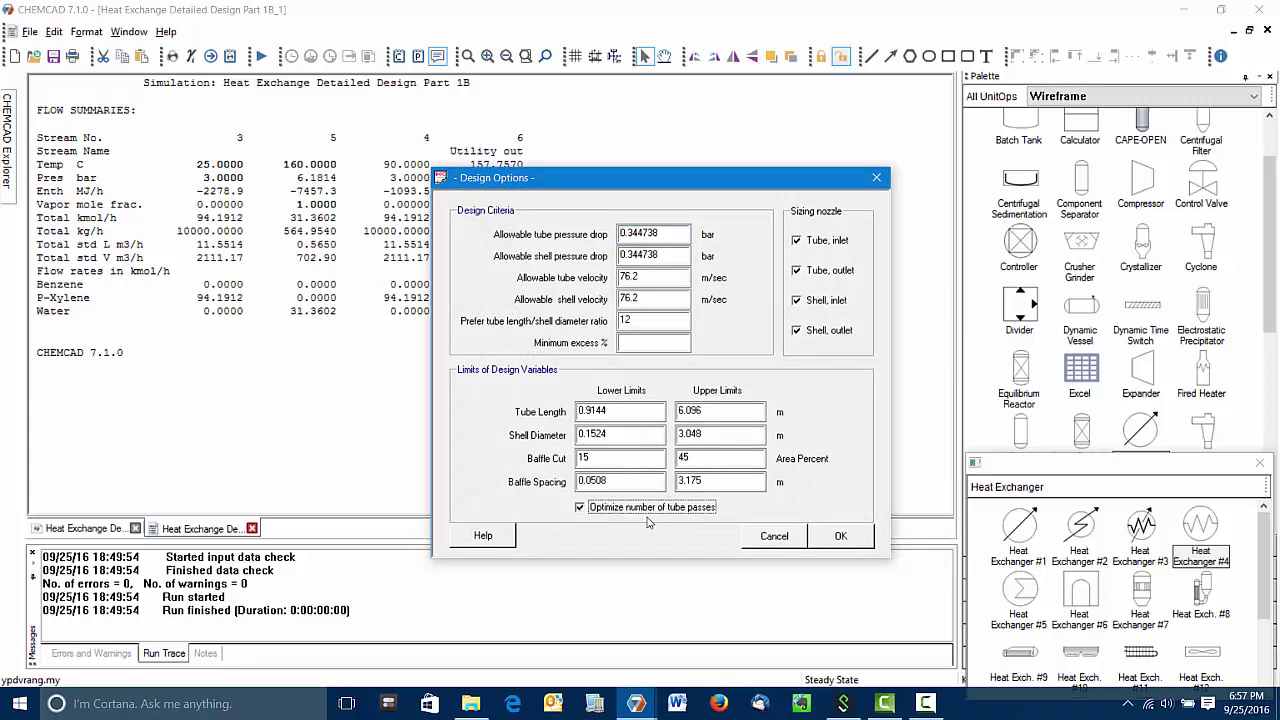
click(843, 537)
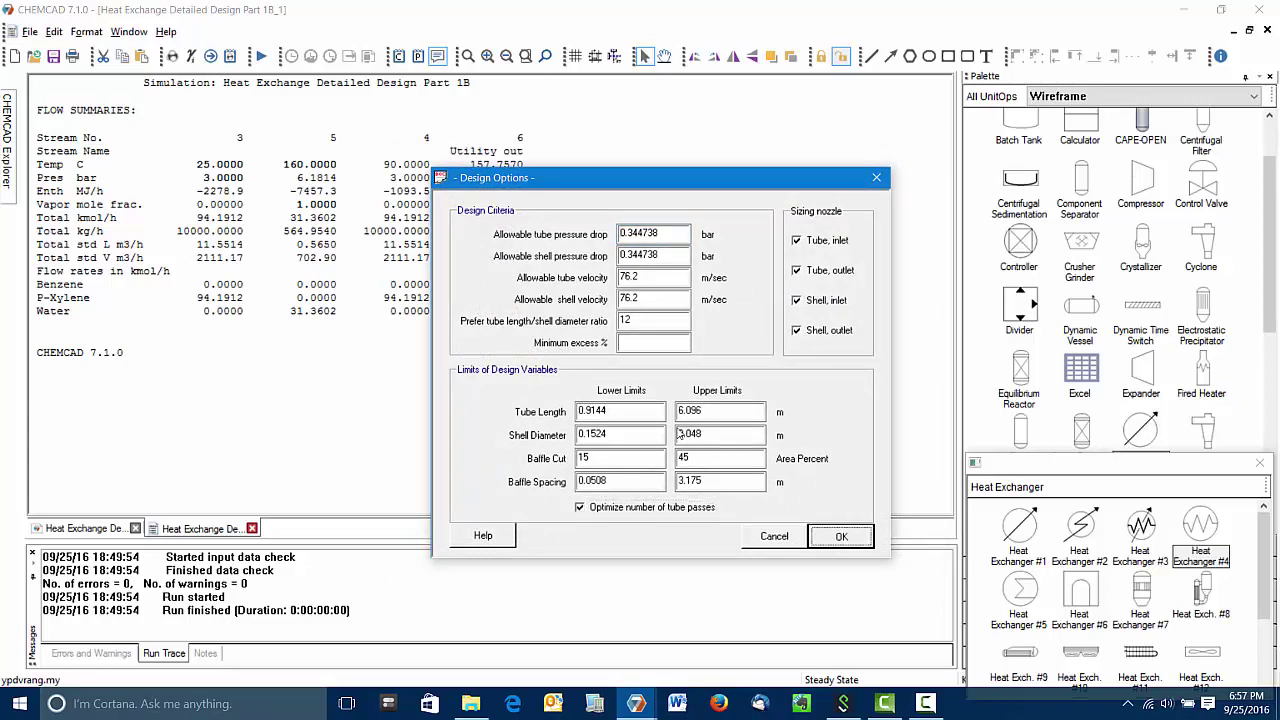
- Accept the tube, shell, clearance and material specs, run the design, and show summary results
click(842, 512)
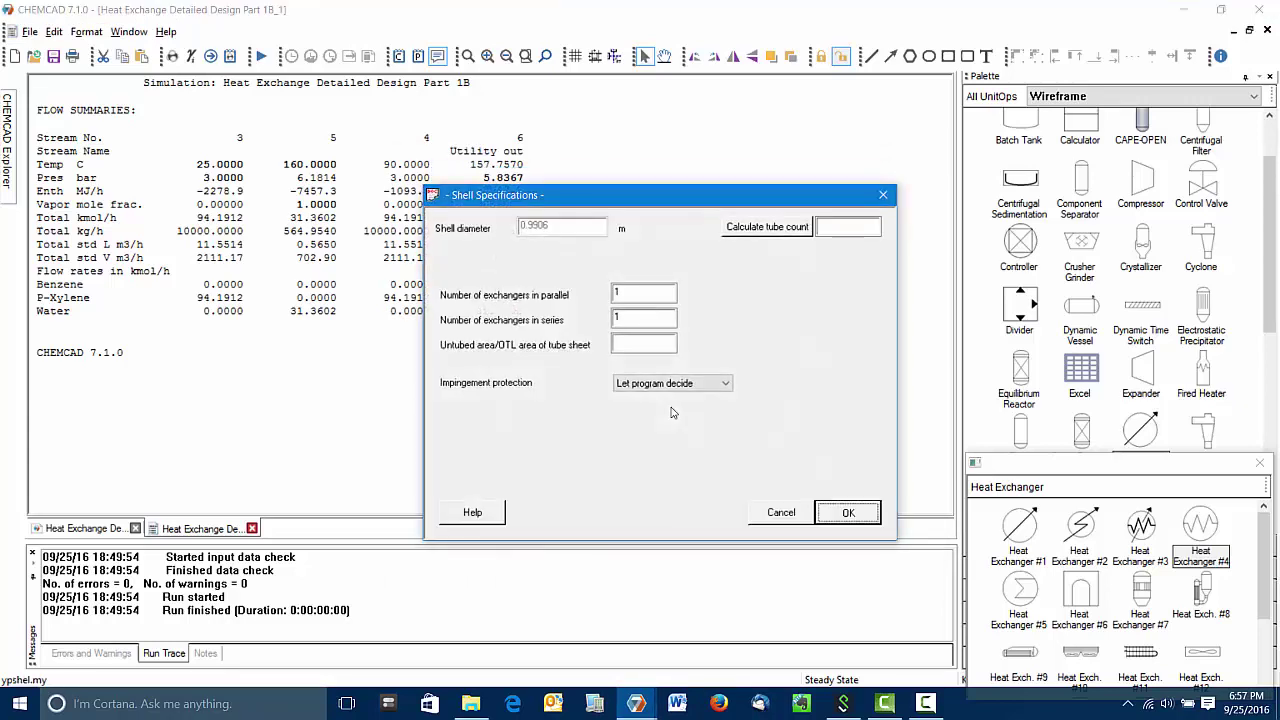
key(Return)
key(Return)
key(Return)
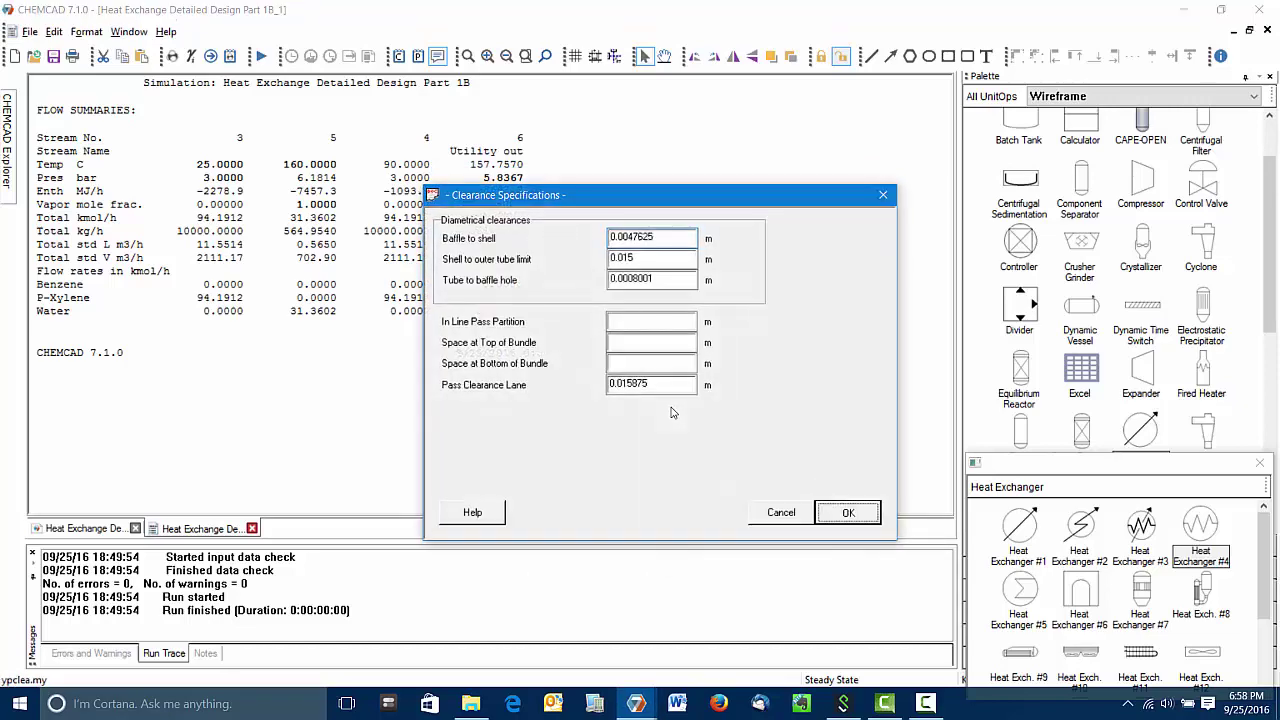
key(Return)
key(Return)
key(Return)
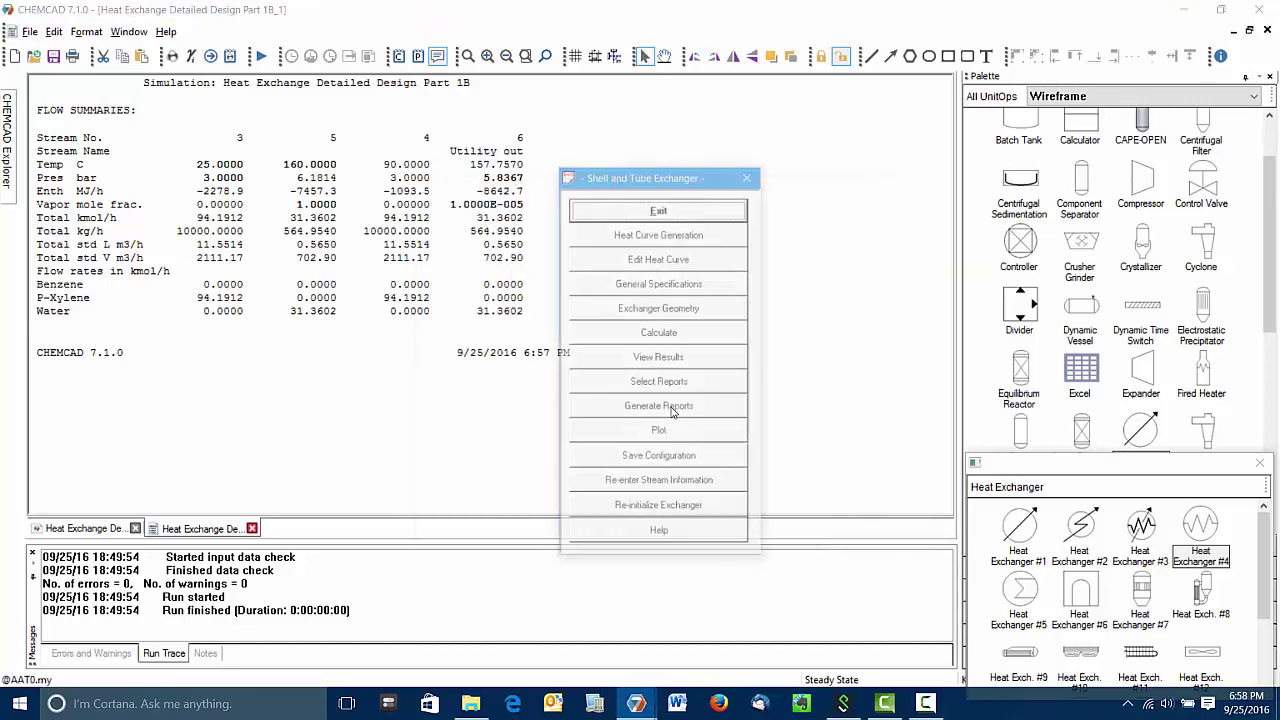
key(Return)
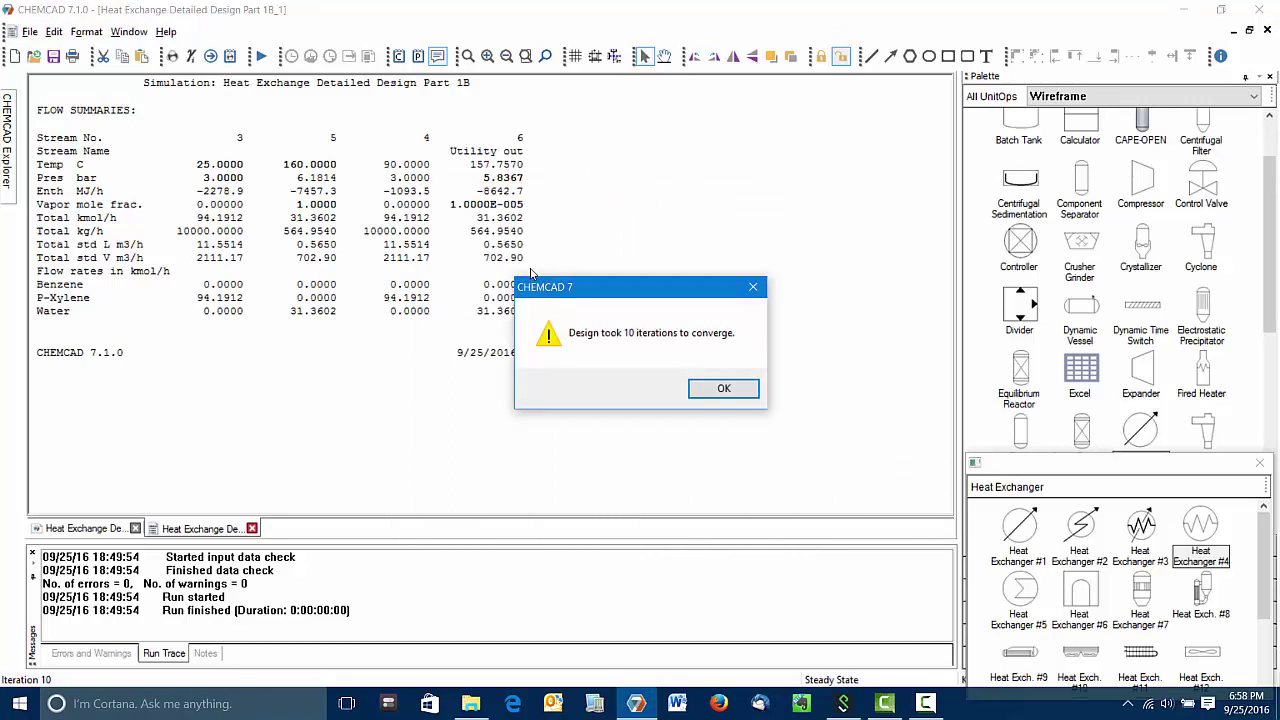
click(716, 390)
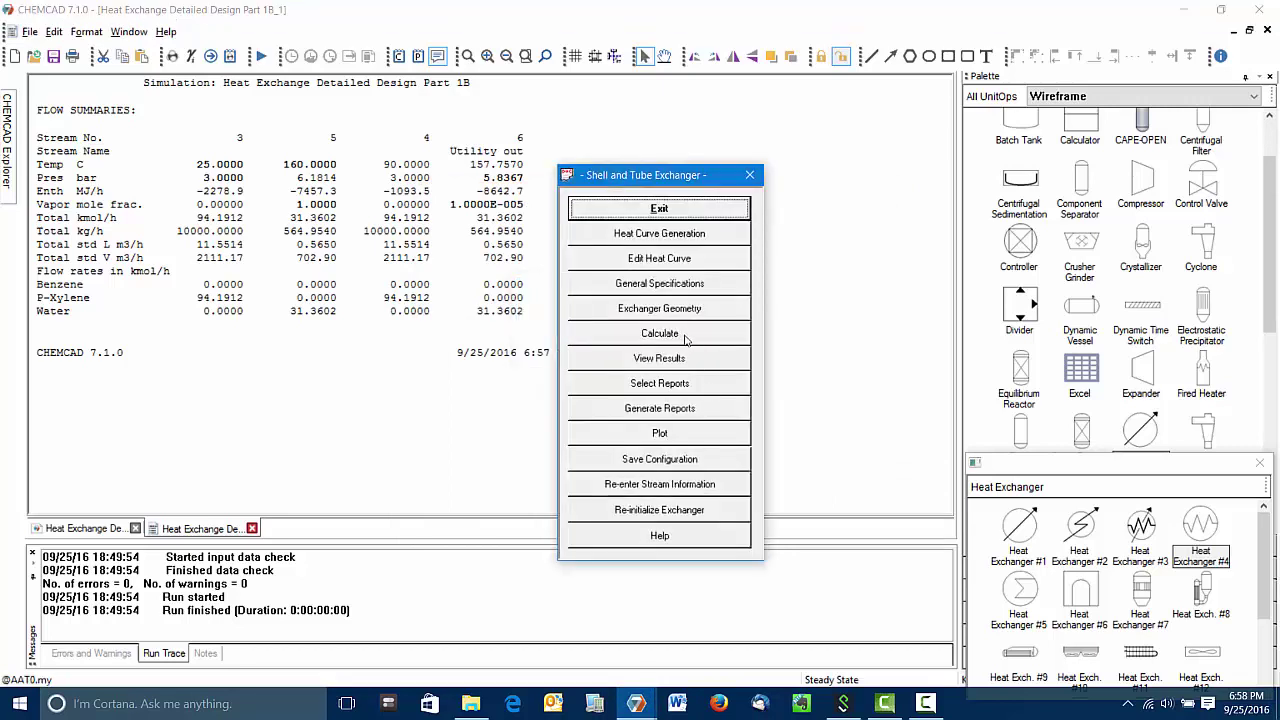
click(649, 359)
click(653, 207)
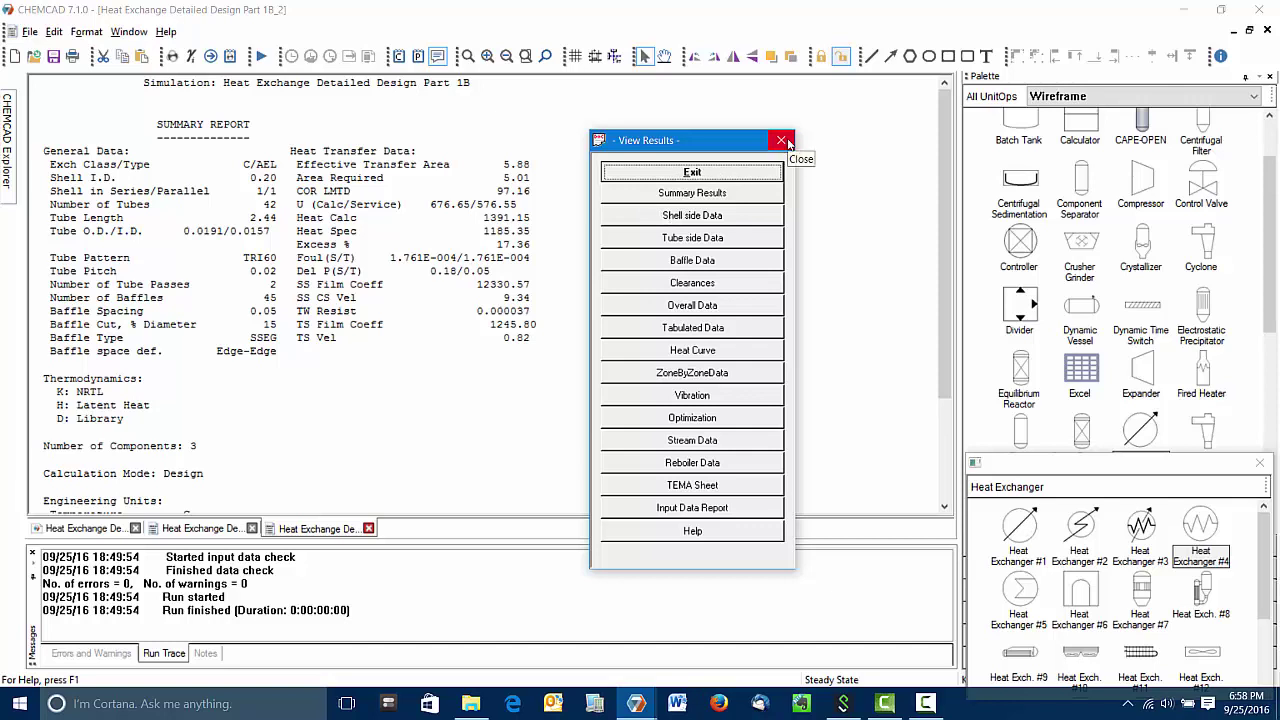
- Close E-120's result views and sizing menu, saving the exchanger changes
click(692, 178)
key(Return)
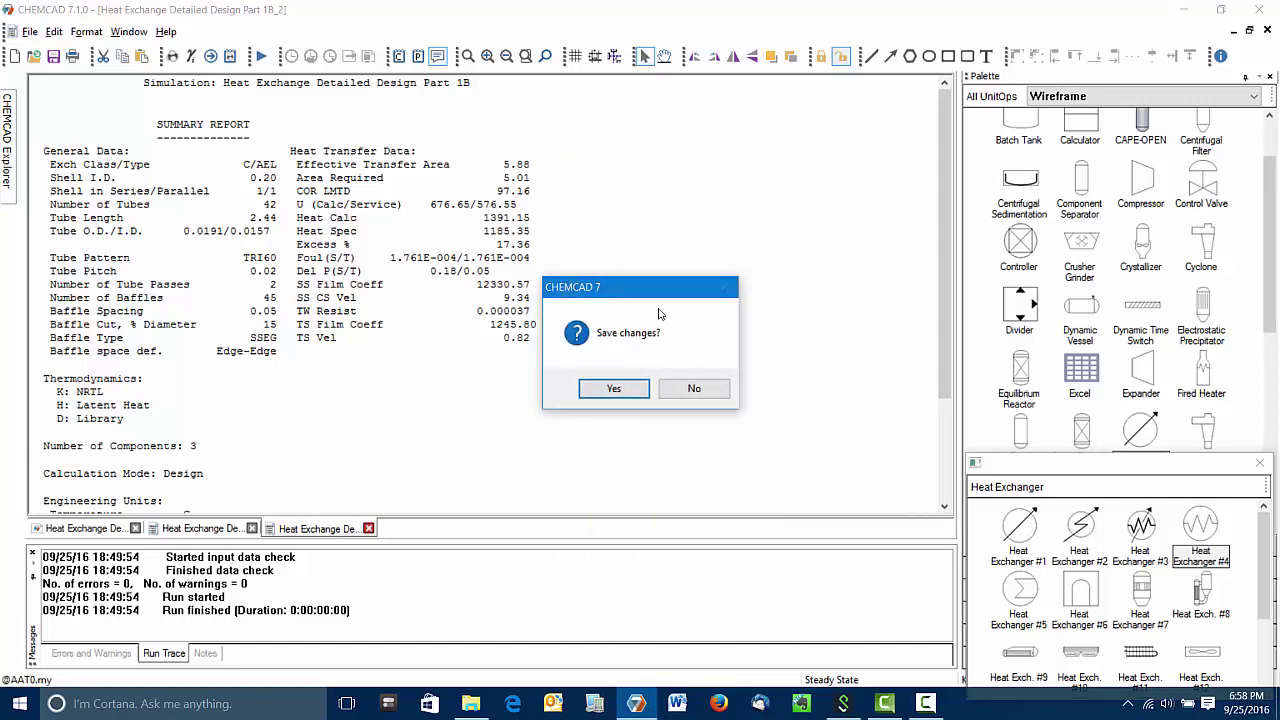
click(625, 389)
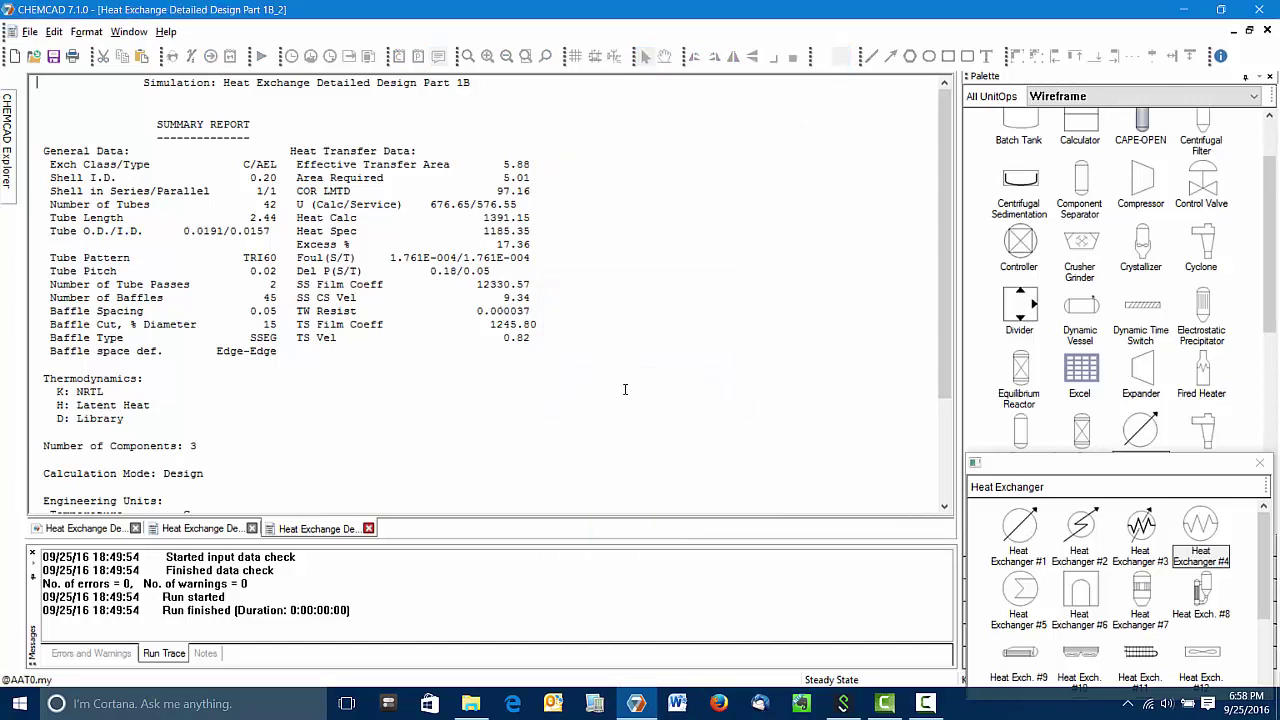
- Close the summary report and start shell-and-tube sizing for the E-100 benzene cooler
click(252, 529)
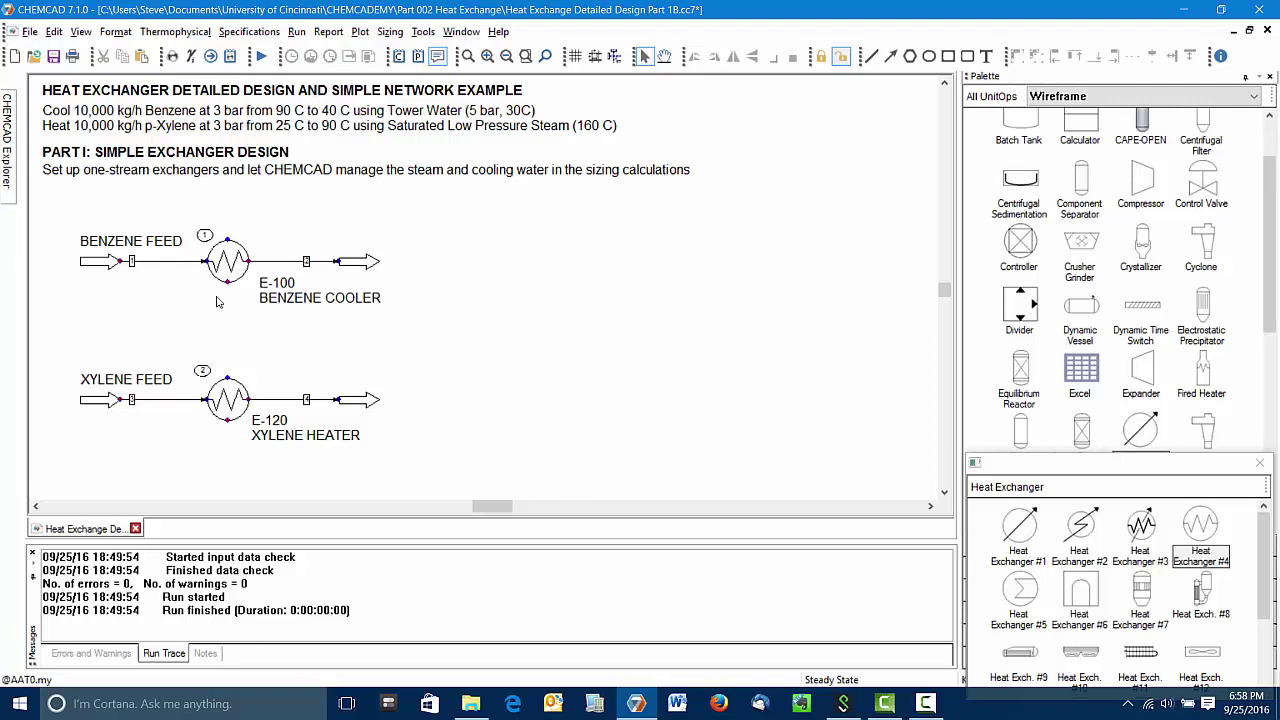
click(237, 257)
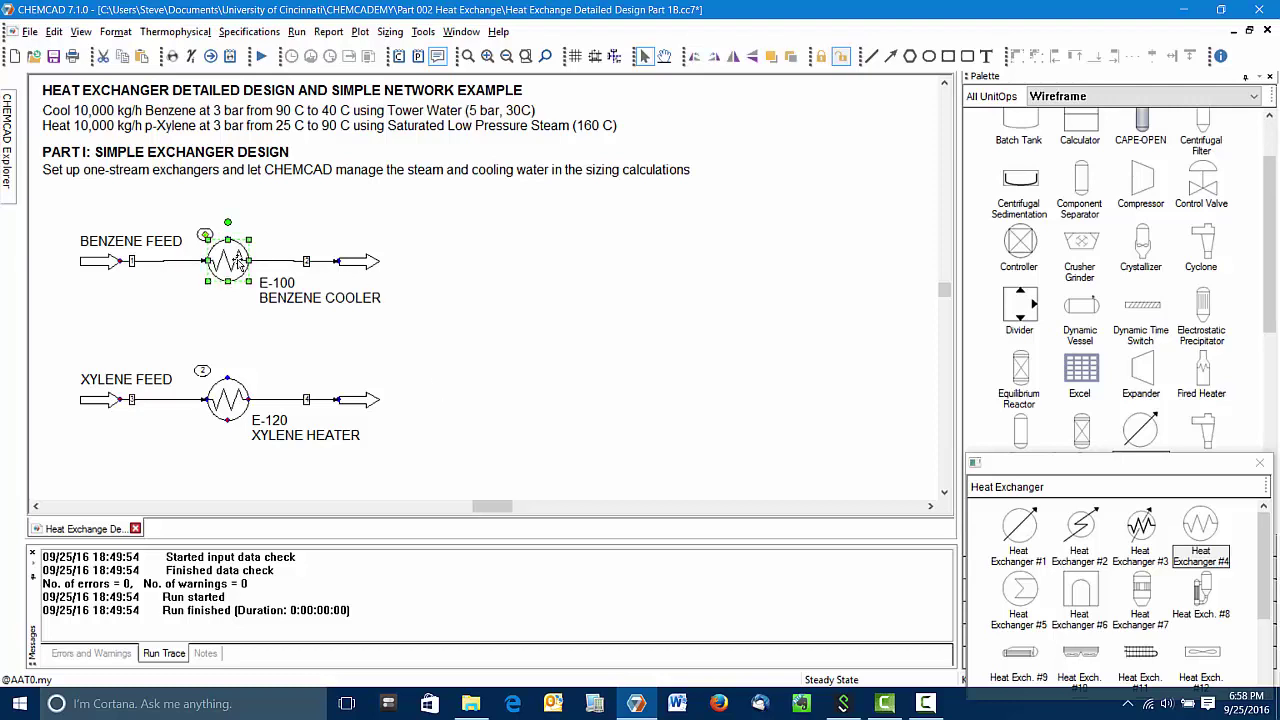
click(391, 32)
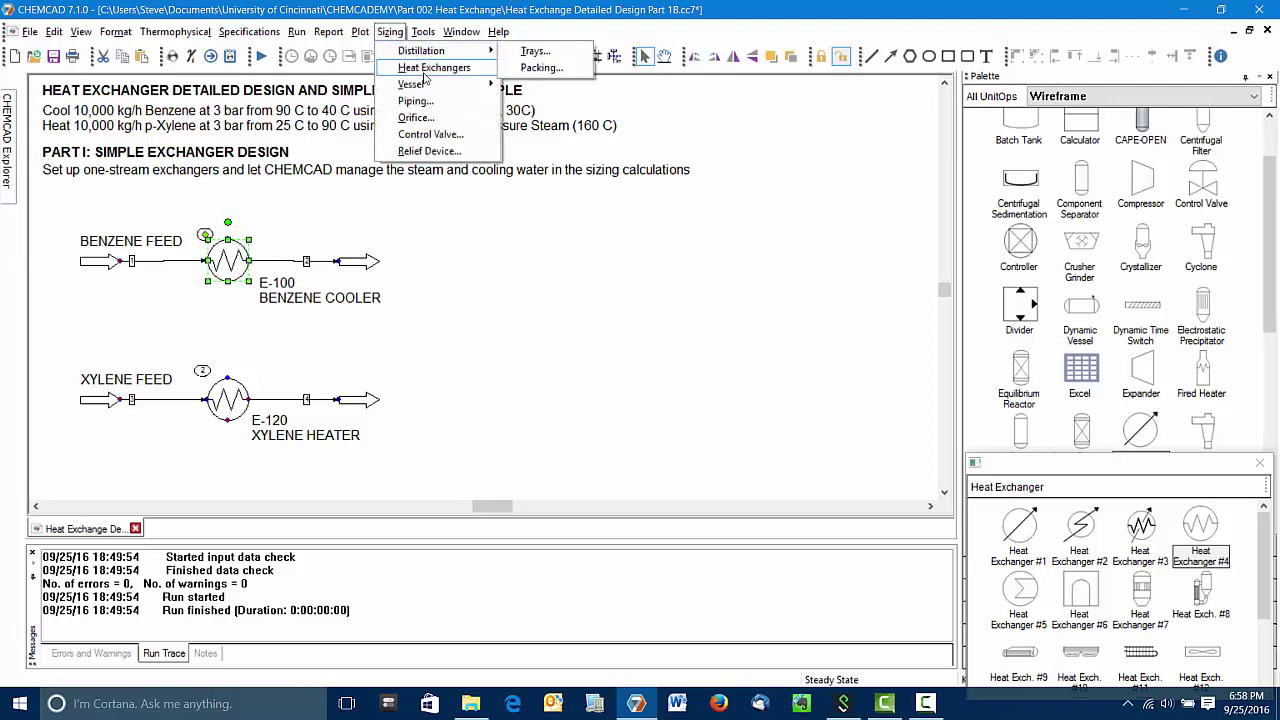
mouse_move(450, 67)
click(550, 67)
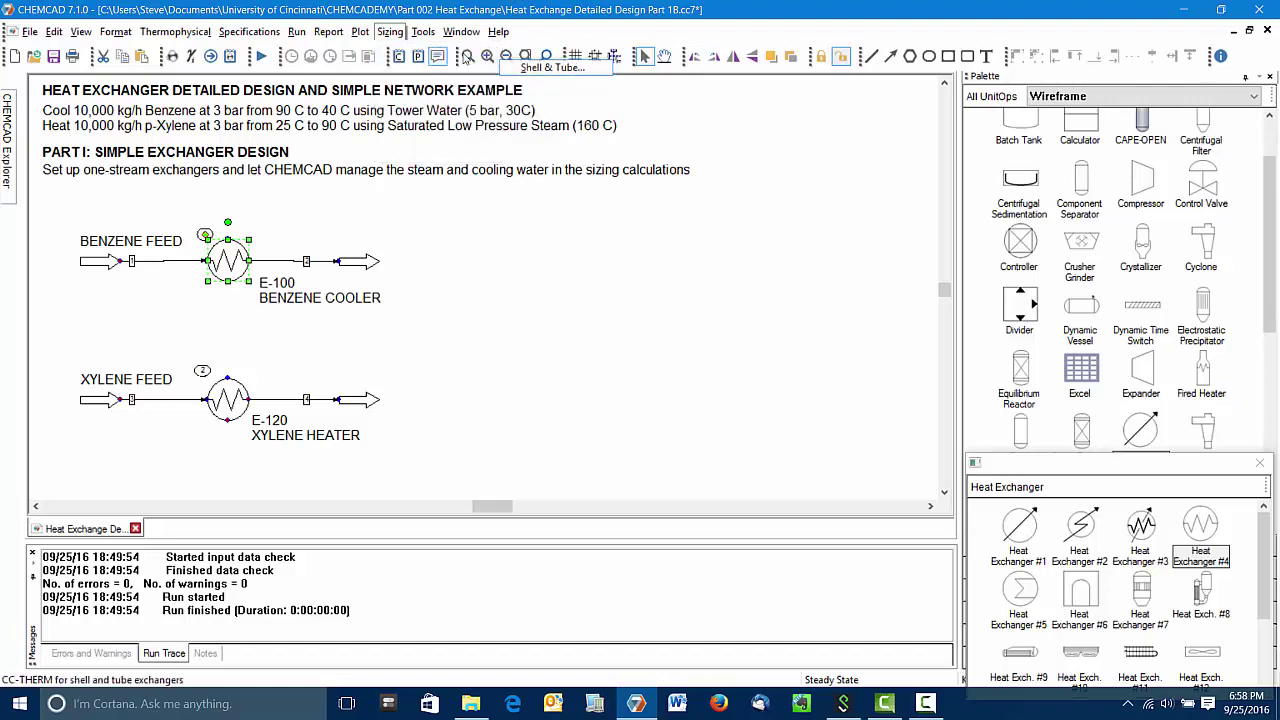
- Check E-100's tube specs (87 tubes, 4 passes, 4.8768 m), then exit and save
click(665, 318)
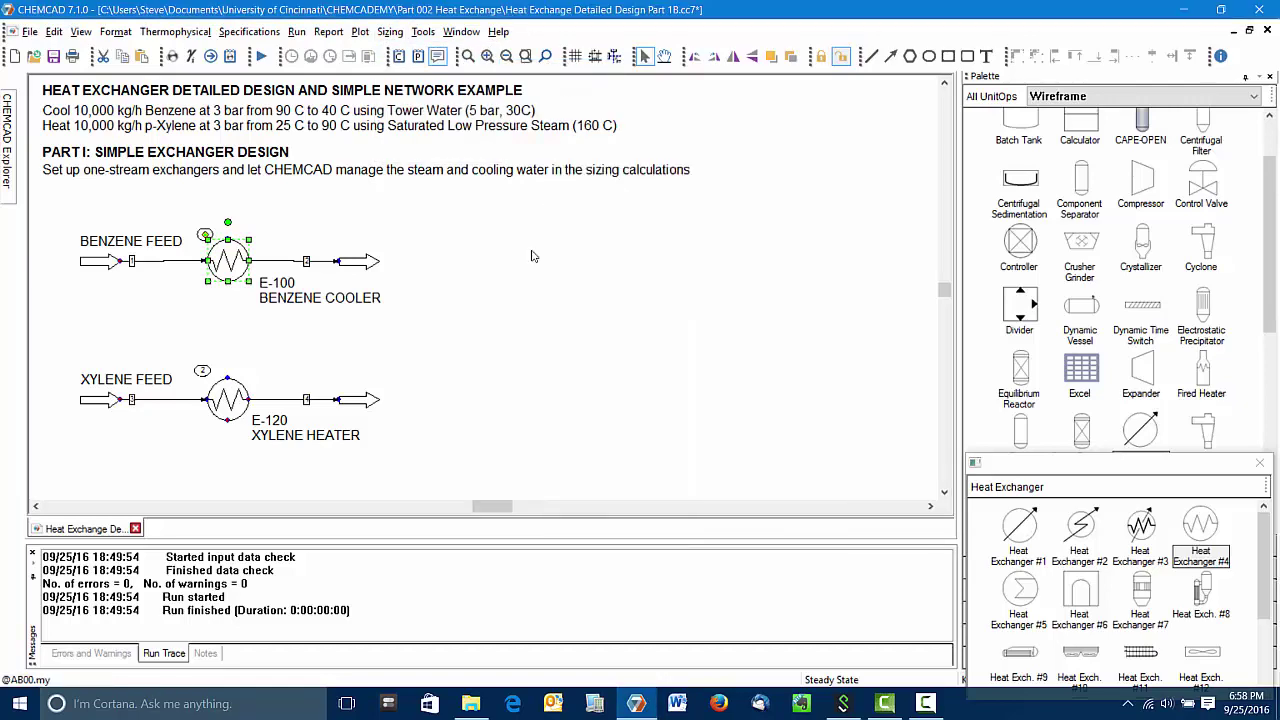
click(660, 300)
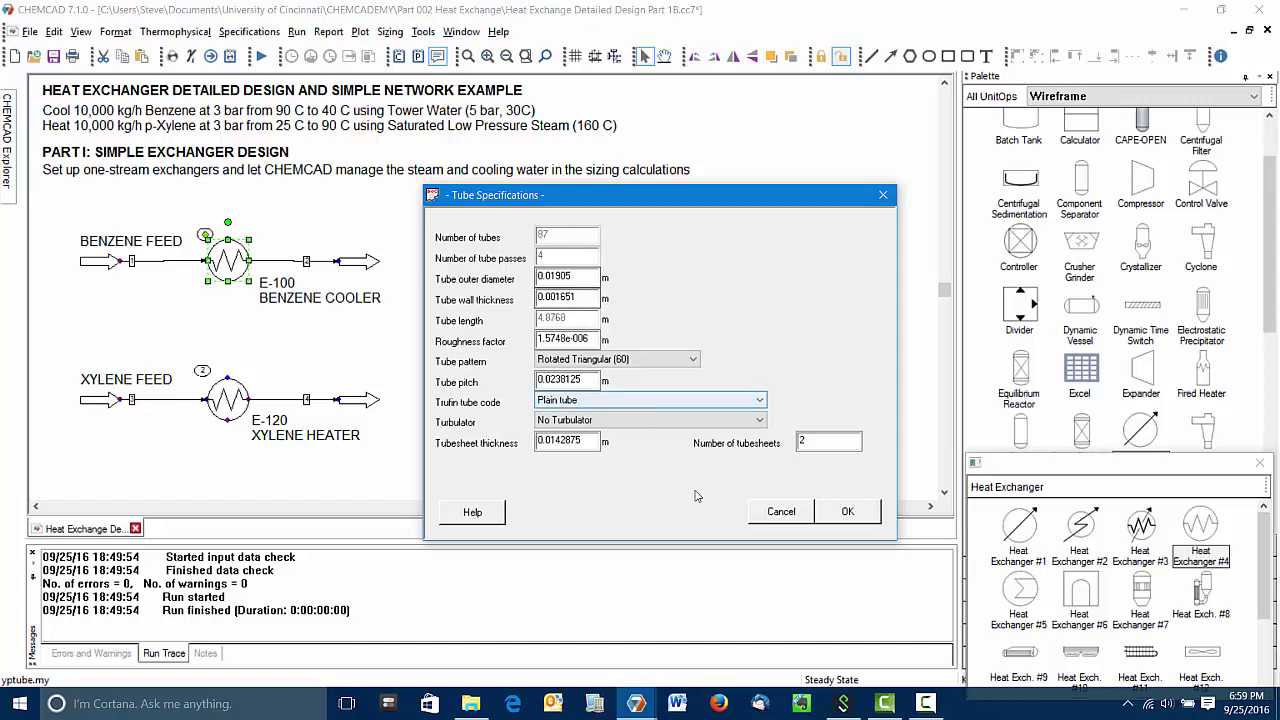
click(782, 512)
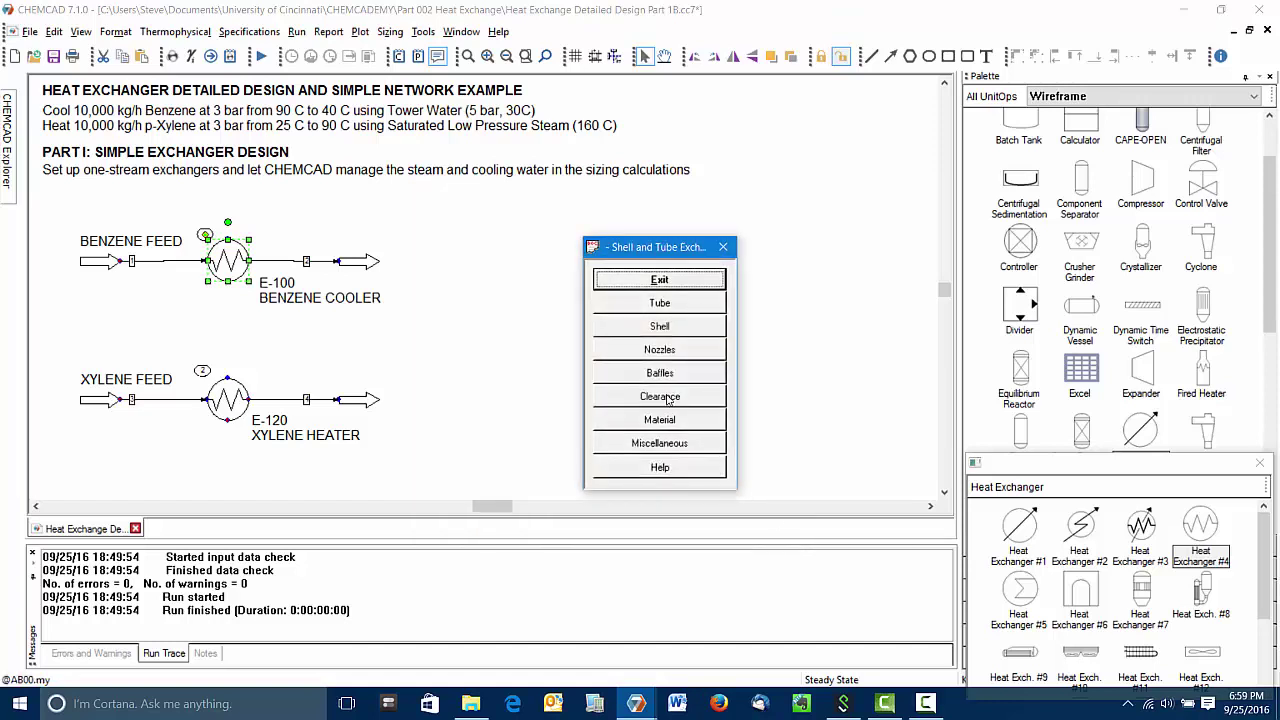
click(656, 286)
click(662, 206)
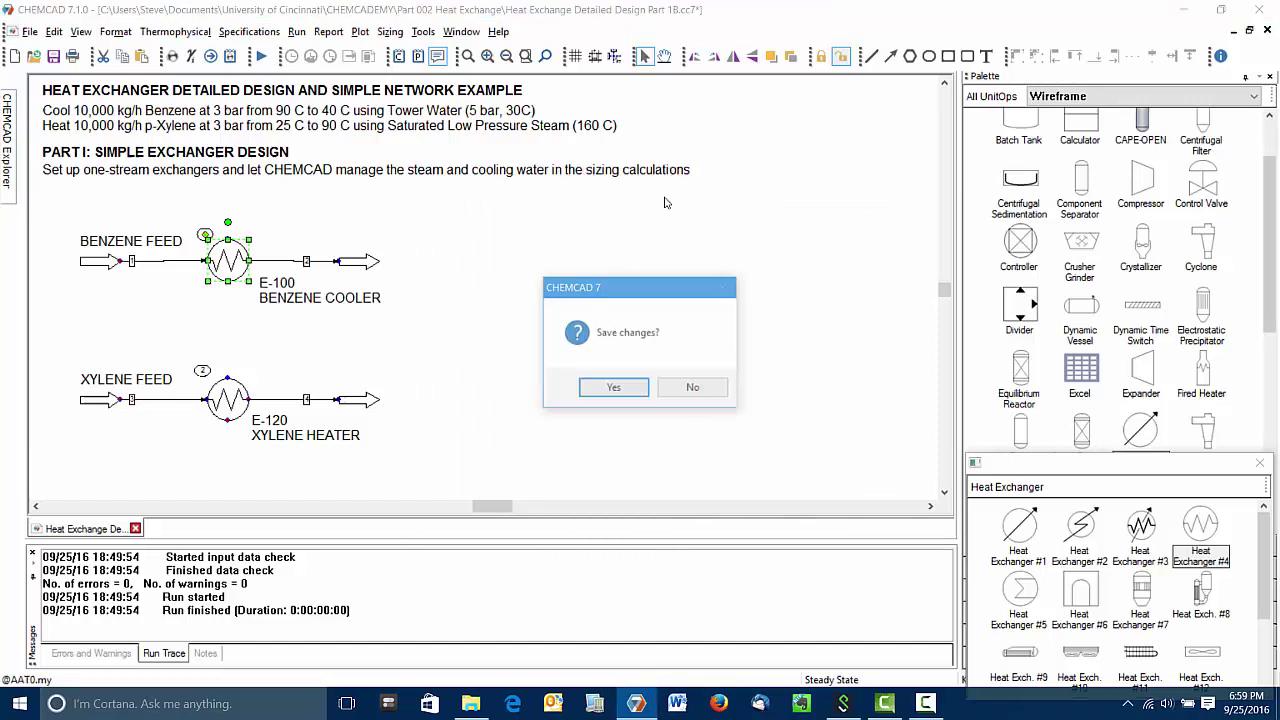
click(626, 389)
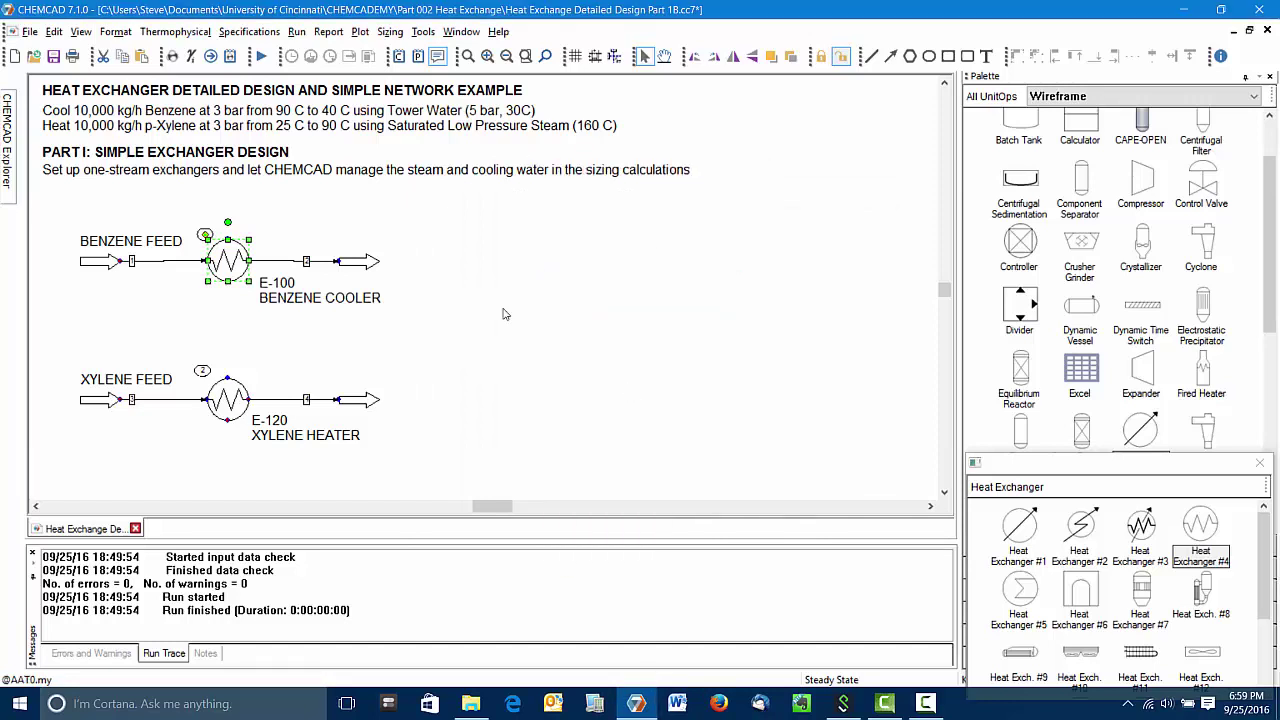